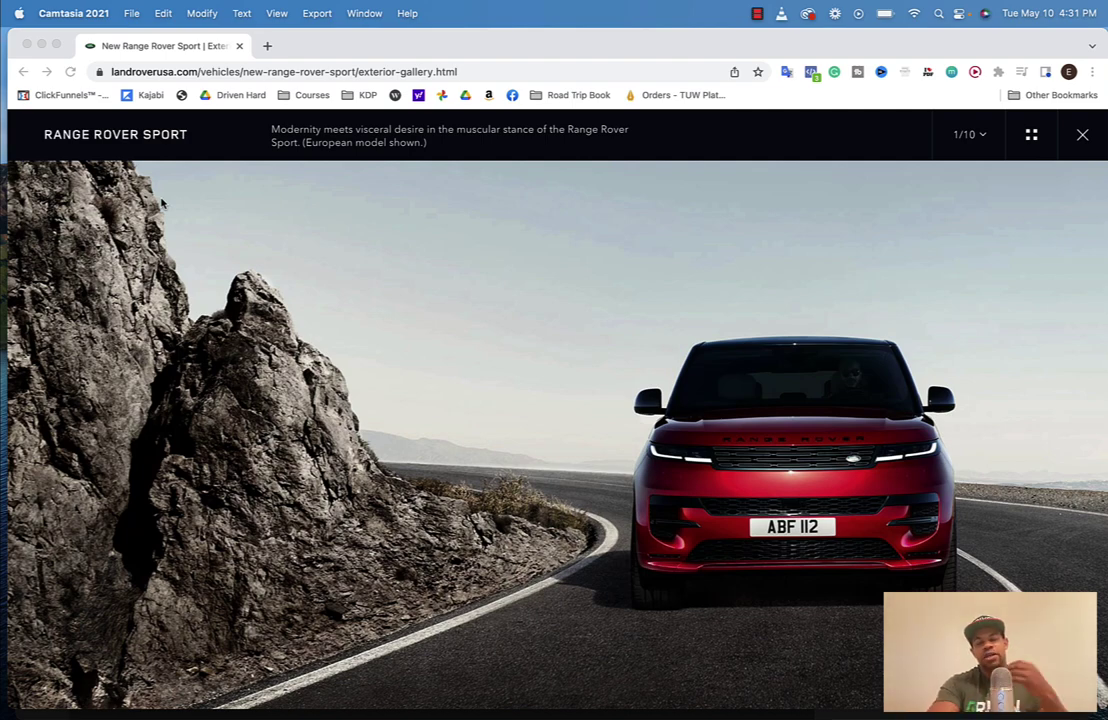
Bring the Chrome window with the Range Rover Sport exterior gallery to the front.
left_click(720, 557)
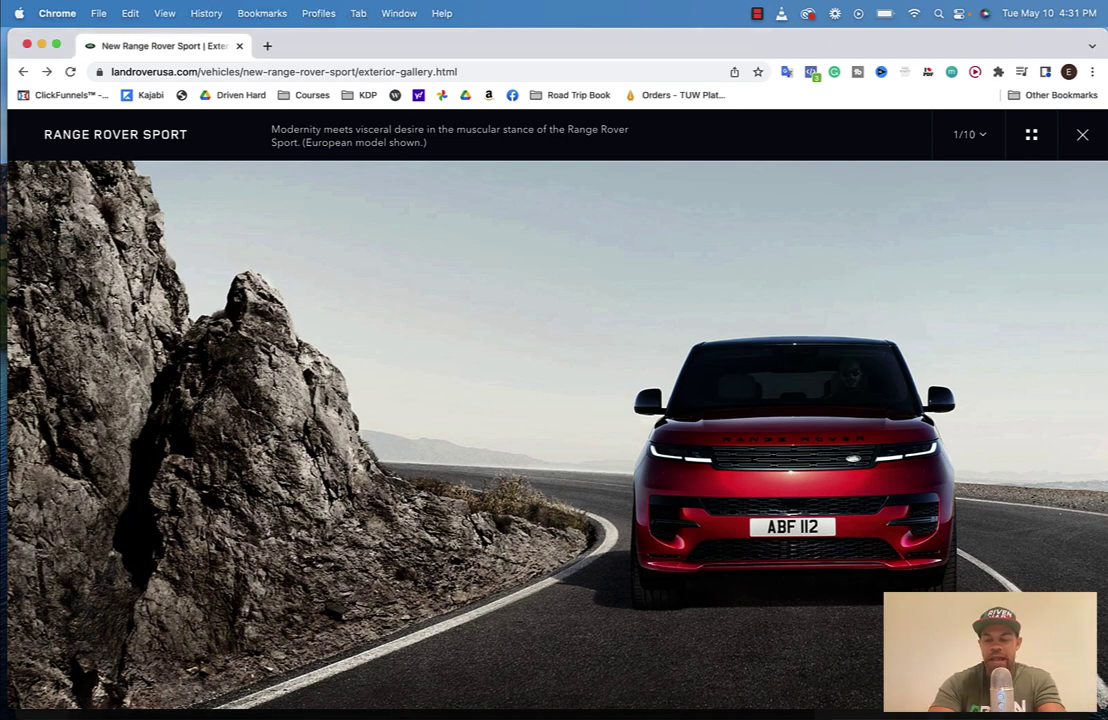
Open the Build Your Own configurator and browse the 2023 Range Rover Sport model cards.
left_click(720, 557)
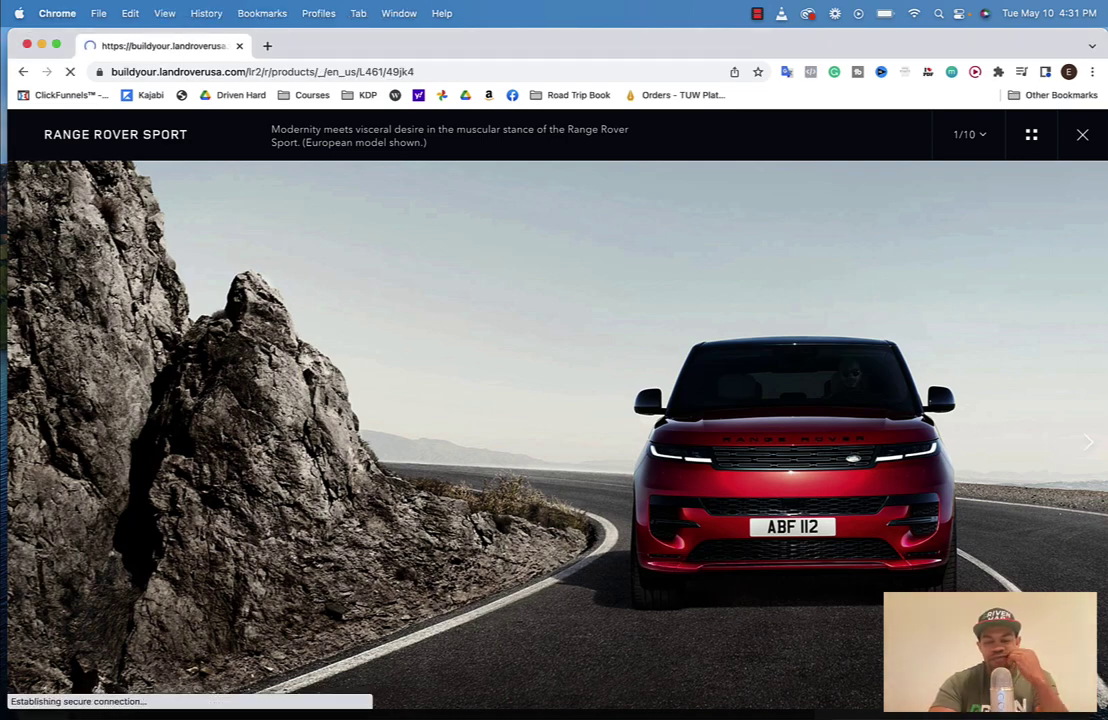
scroll(480, 400, "down", 2)
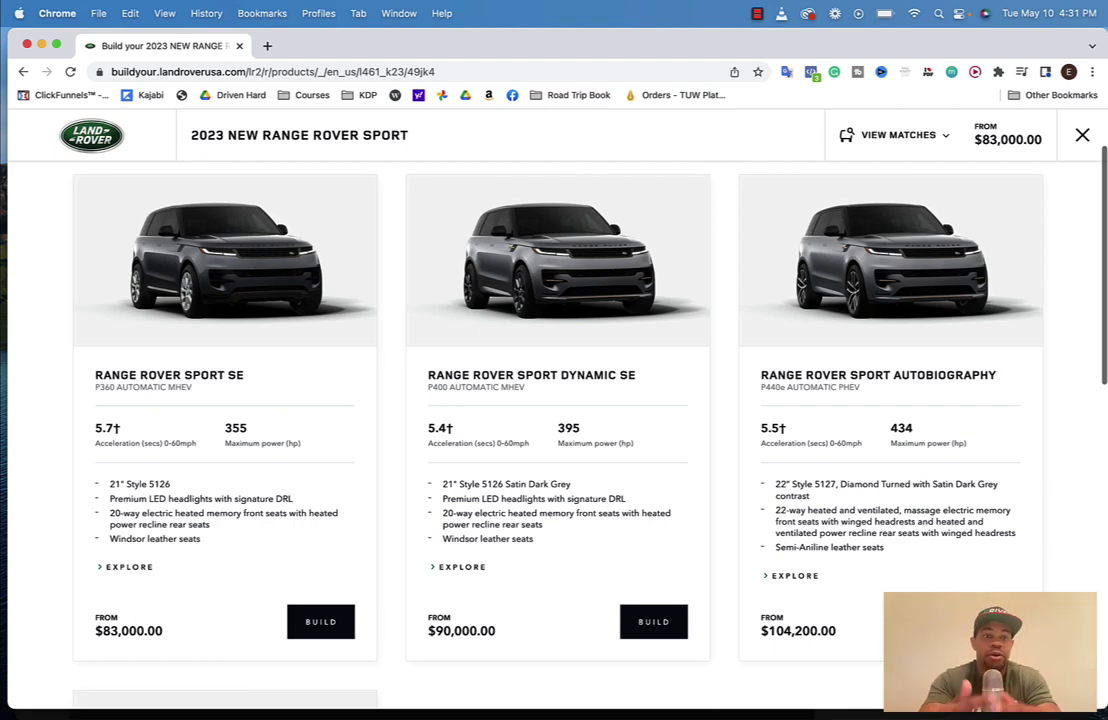
scroll(554, 400, "down", 2)
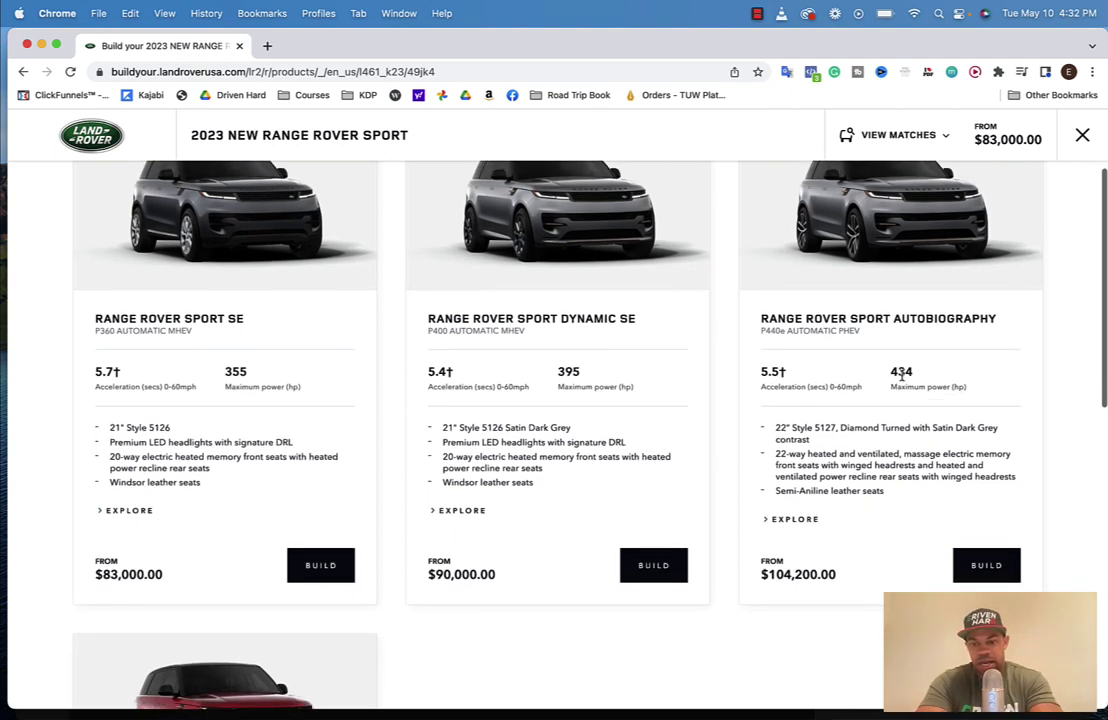
scroll(940, 480, "down", 1)
Start an Autobiography build, then discard it with Change Model and Start New Build.
left_click(976, 546)
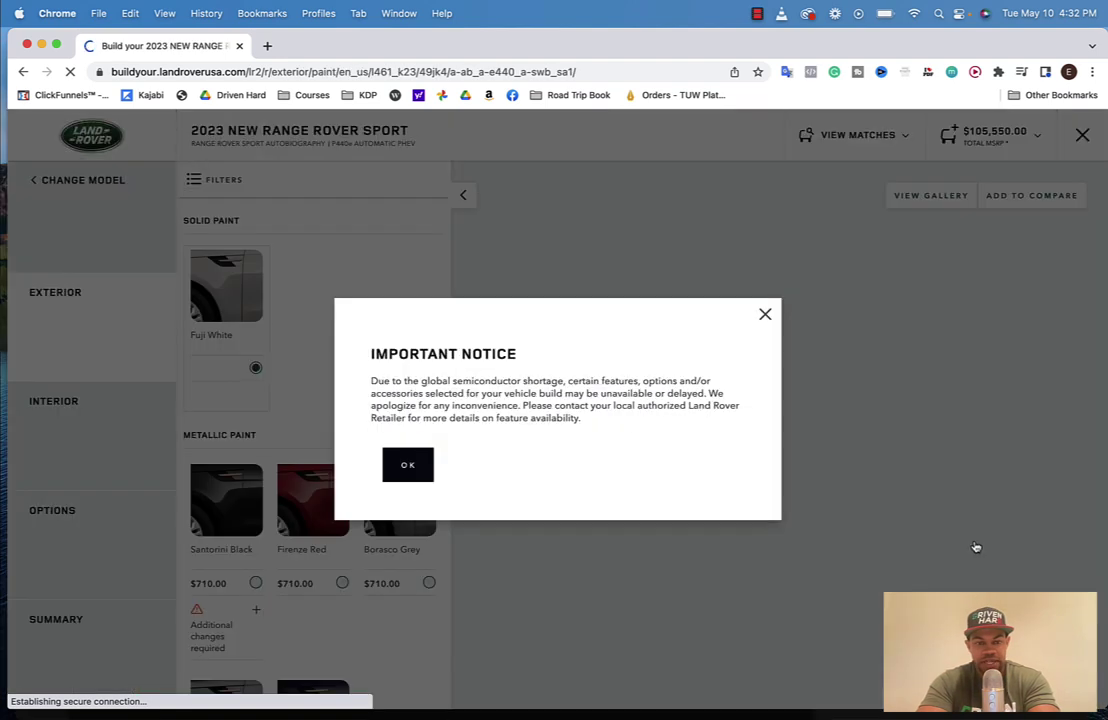
left_click(420, 460)
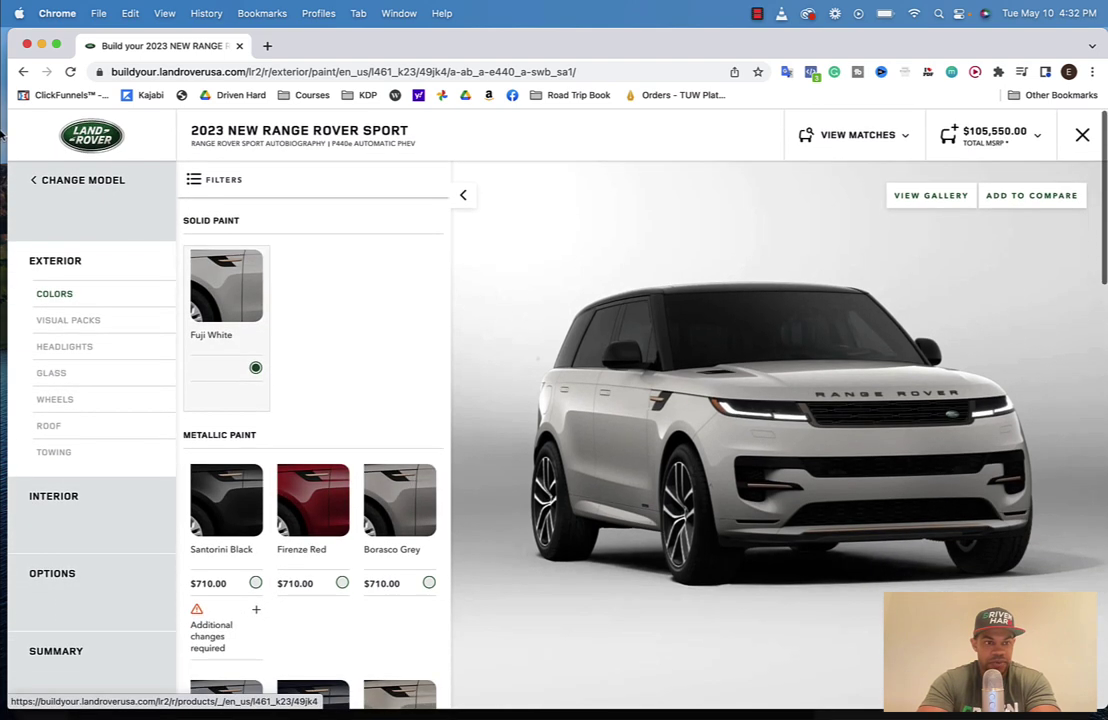
left_click(23, 74)
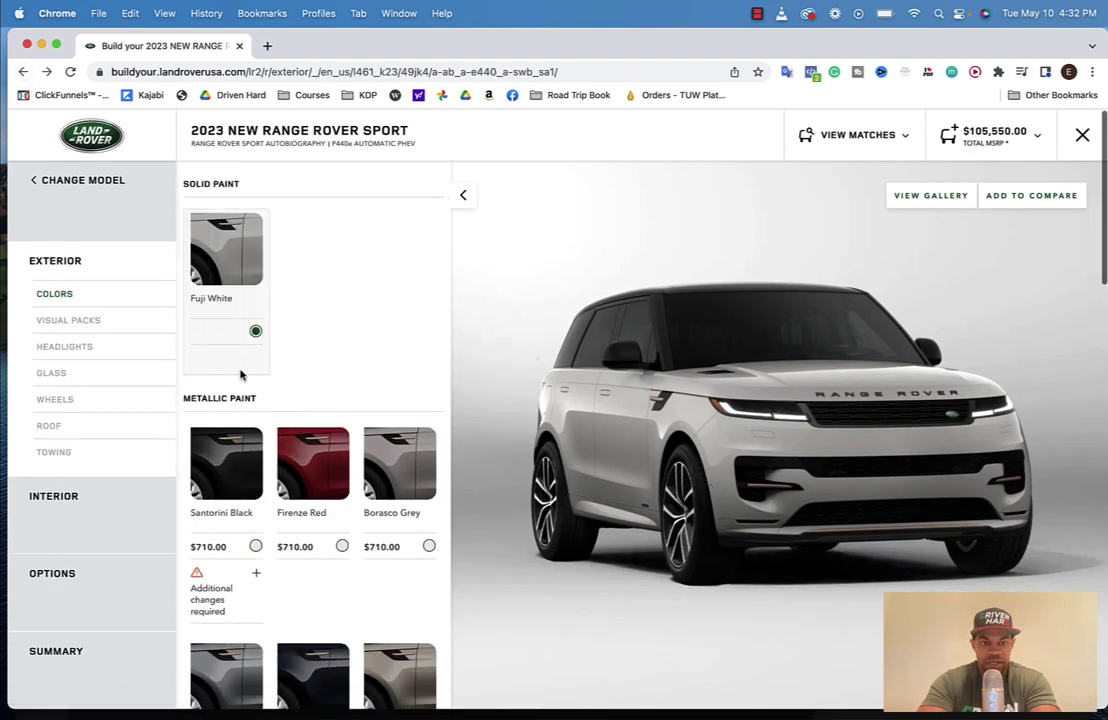
left_click(45, 178)
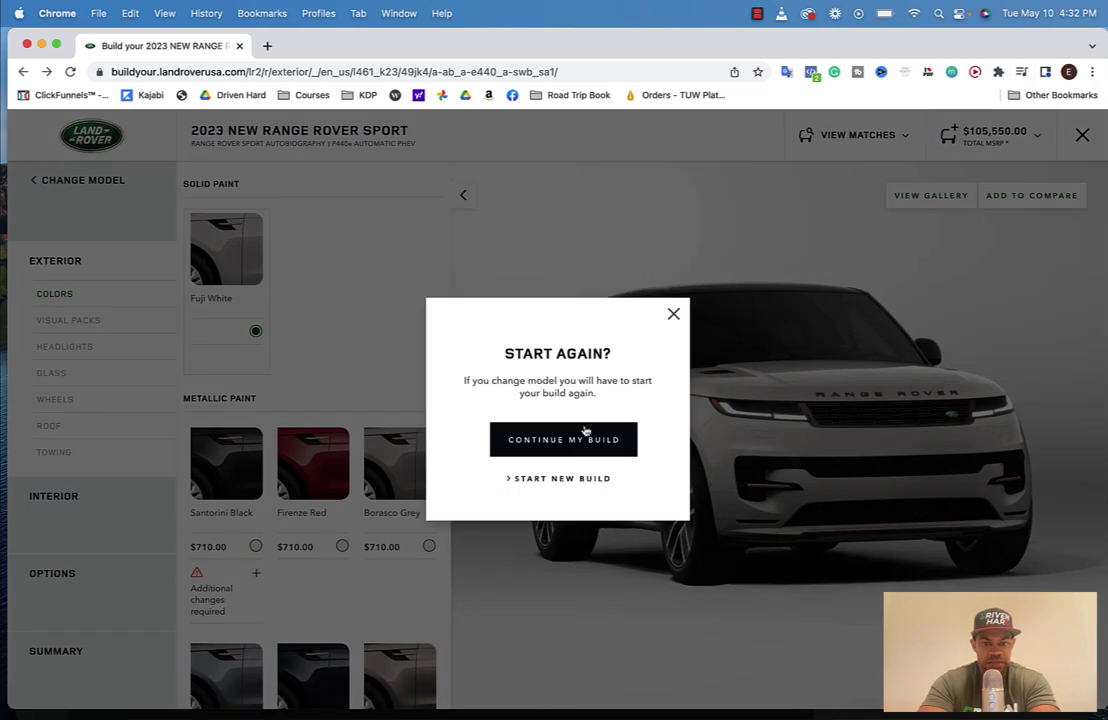
left_click(565, 480)
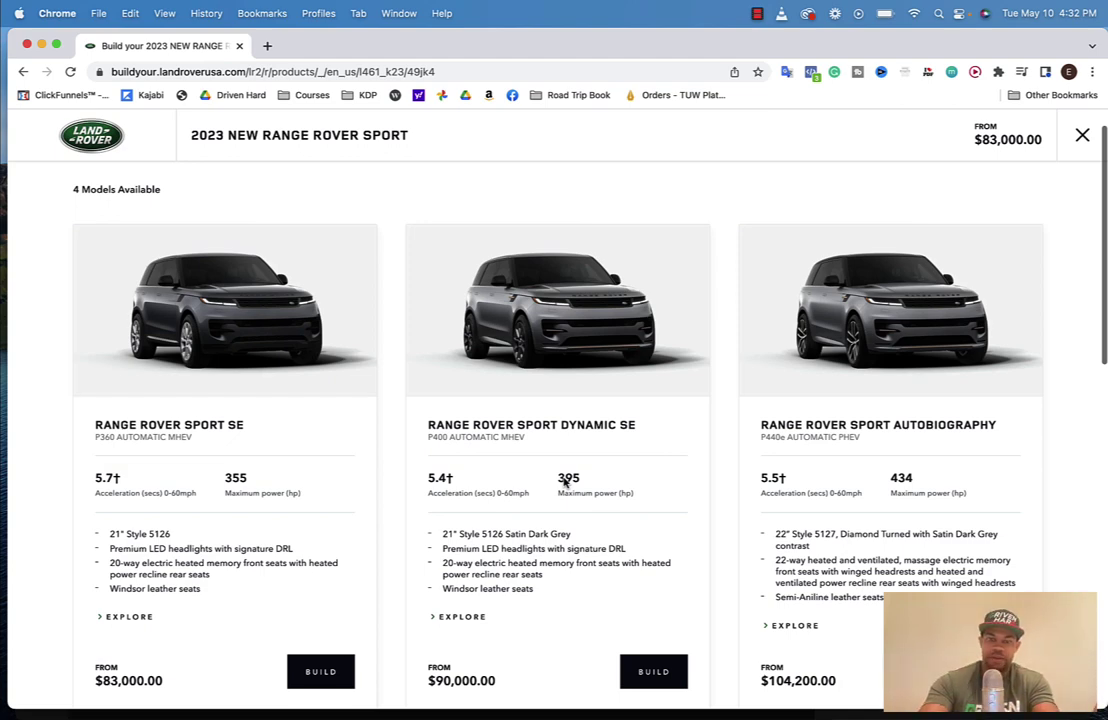
scroll(565, 482, "down", 4)
scroll(563, 483, "down", 8)
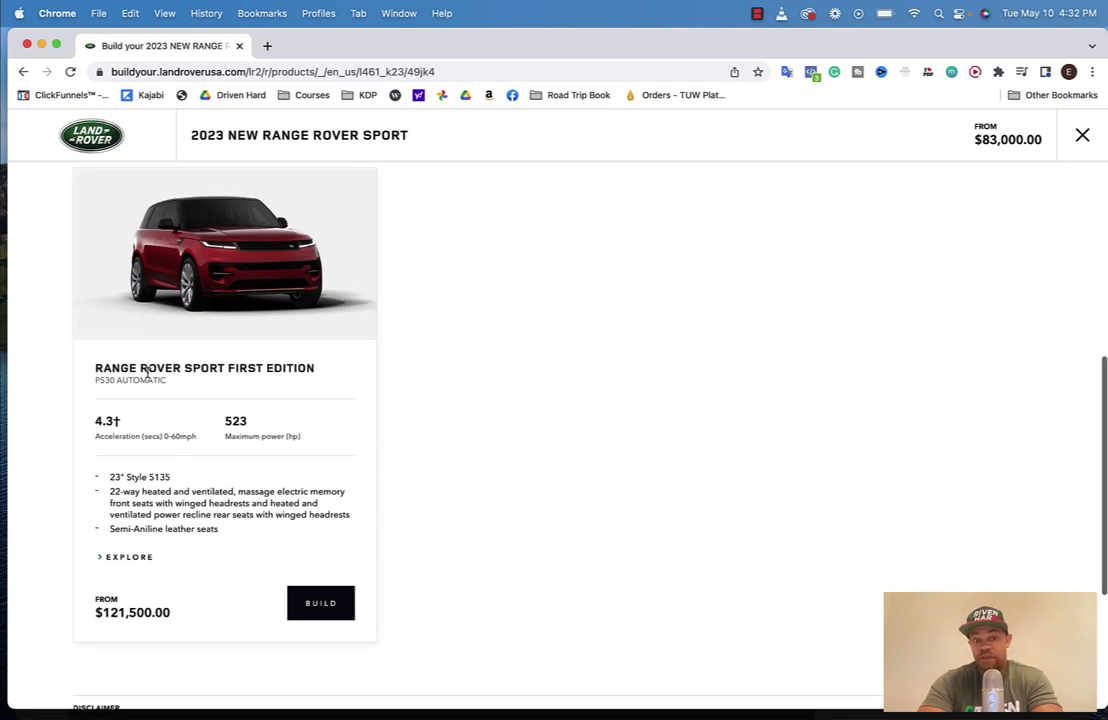
scroll(147, 372, "up", 8)
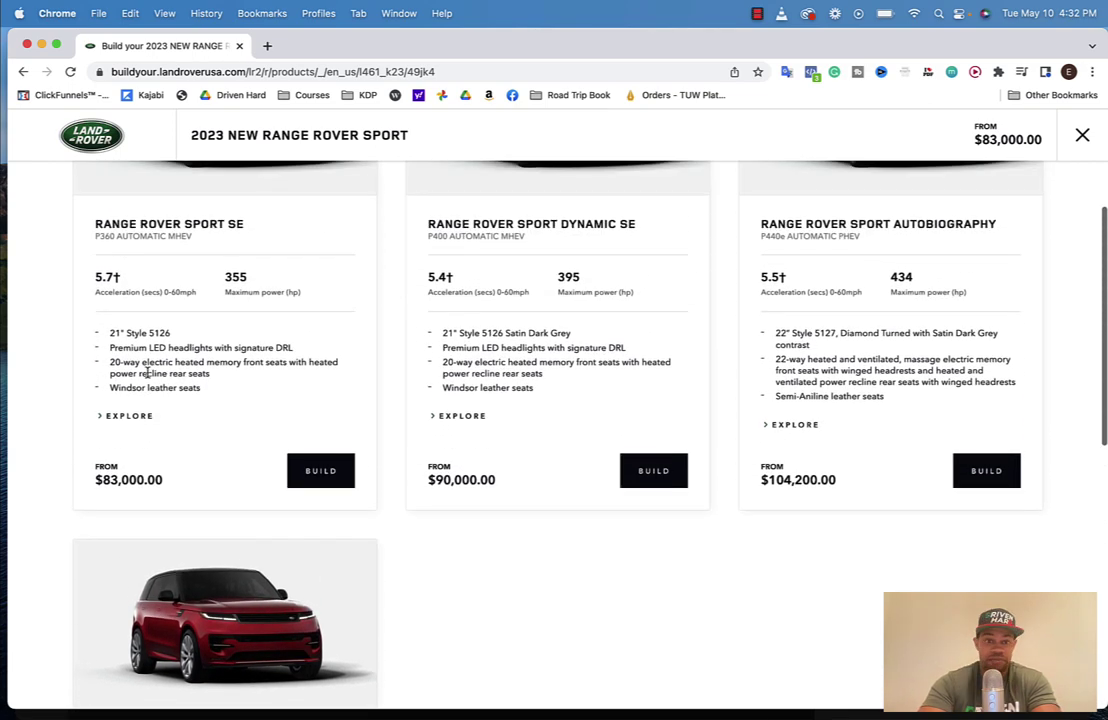
scroll(147, 372, "down", 8)
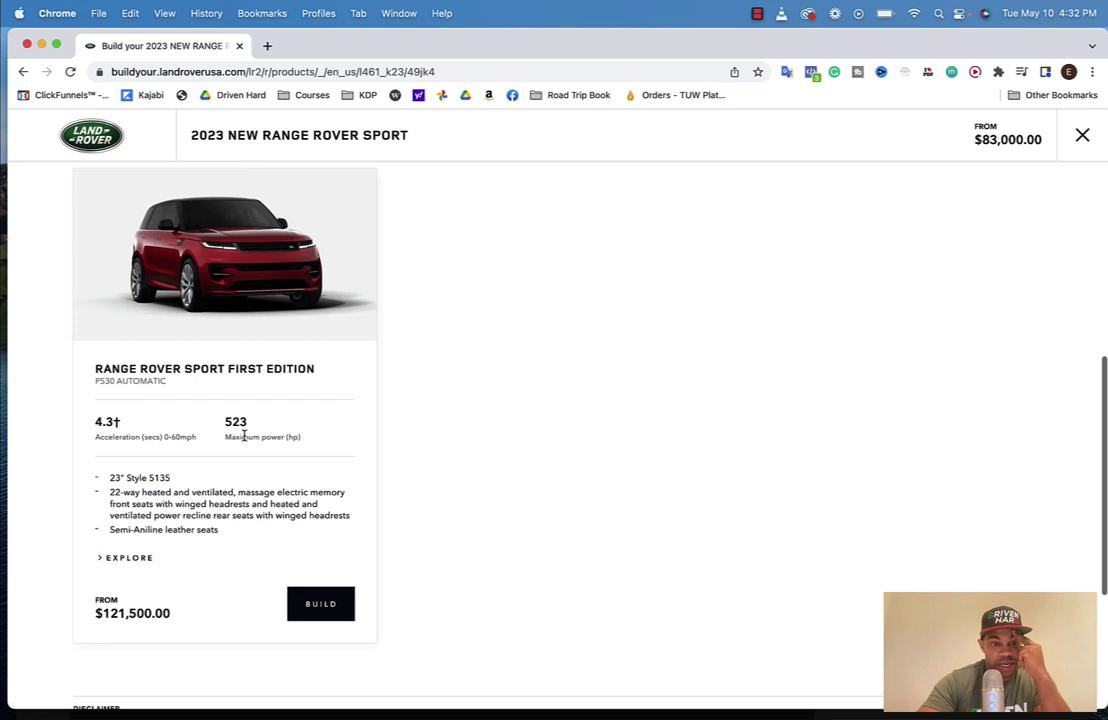
scroll(243, 436, "down", 1)
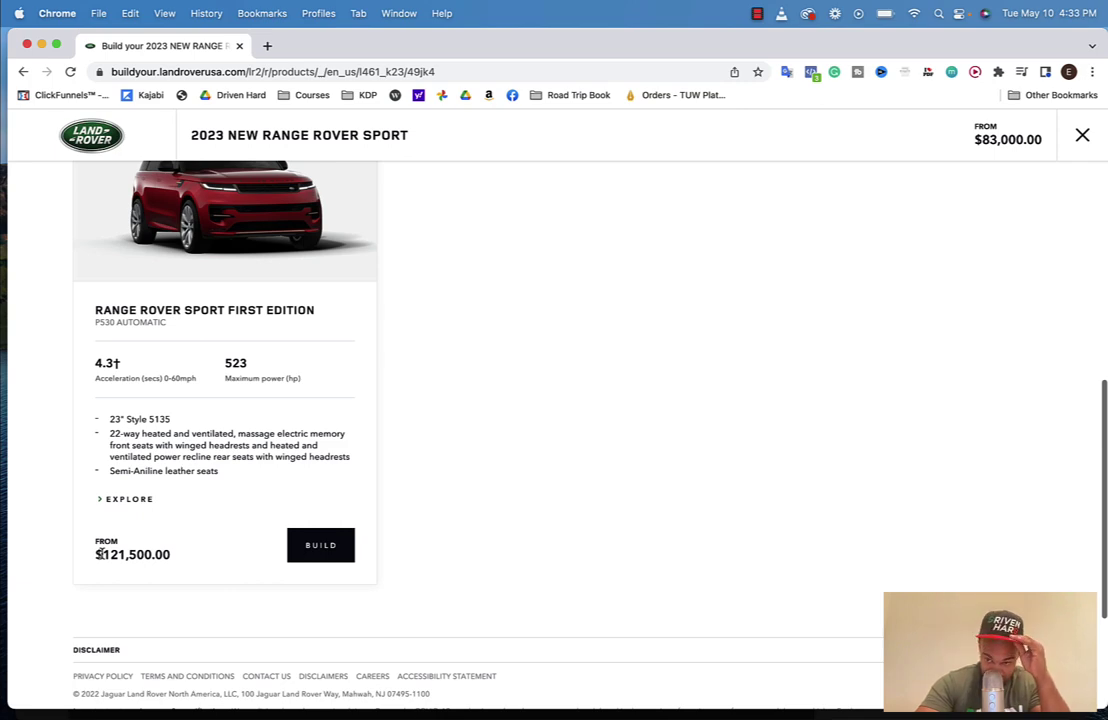
scroll(100, 553, "up", 10)
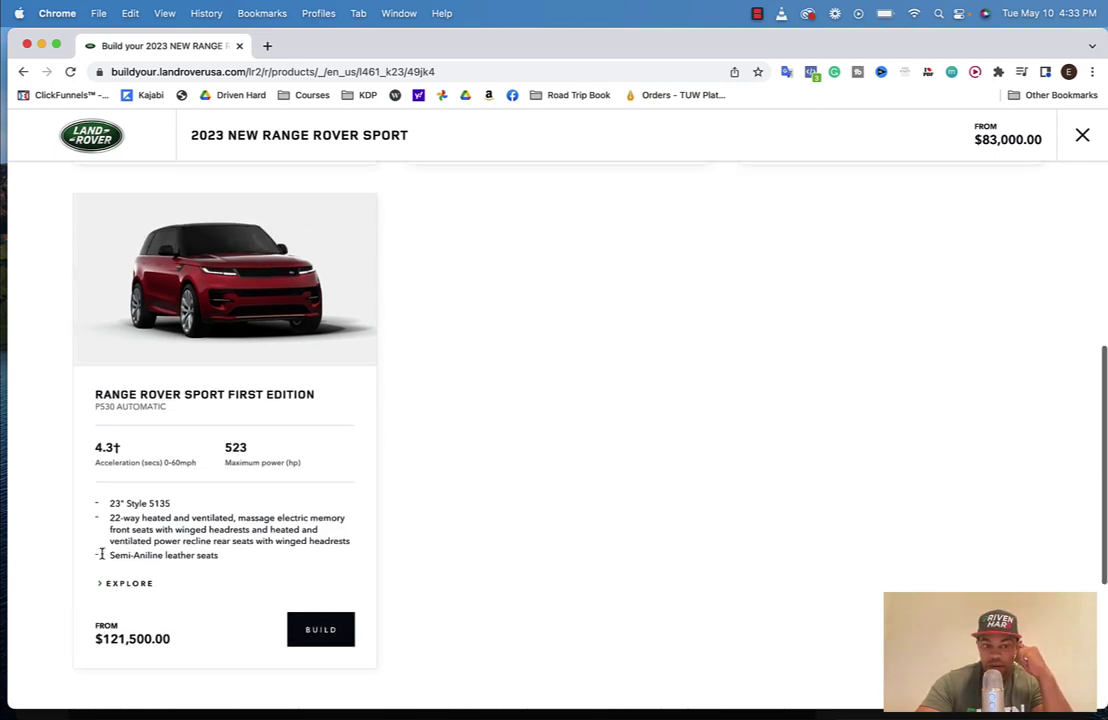
scroll(103, 559, "down", 4)
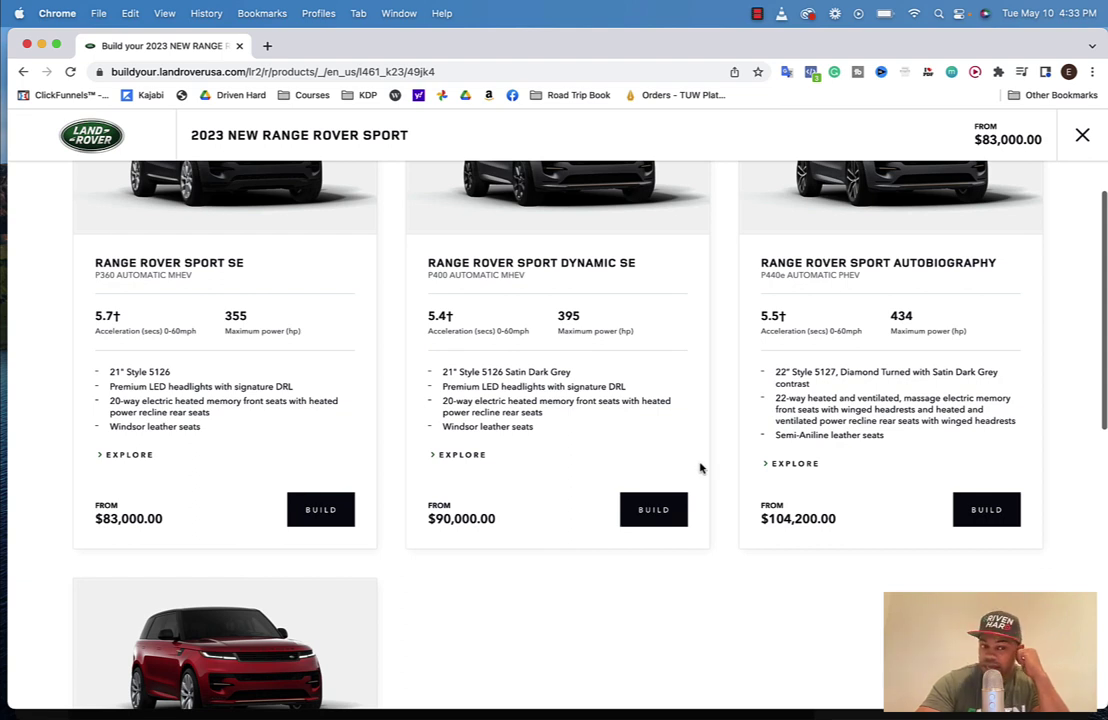
scroll(700, 467, "down", 8)
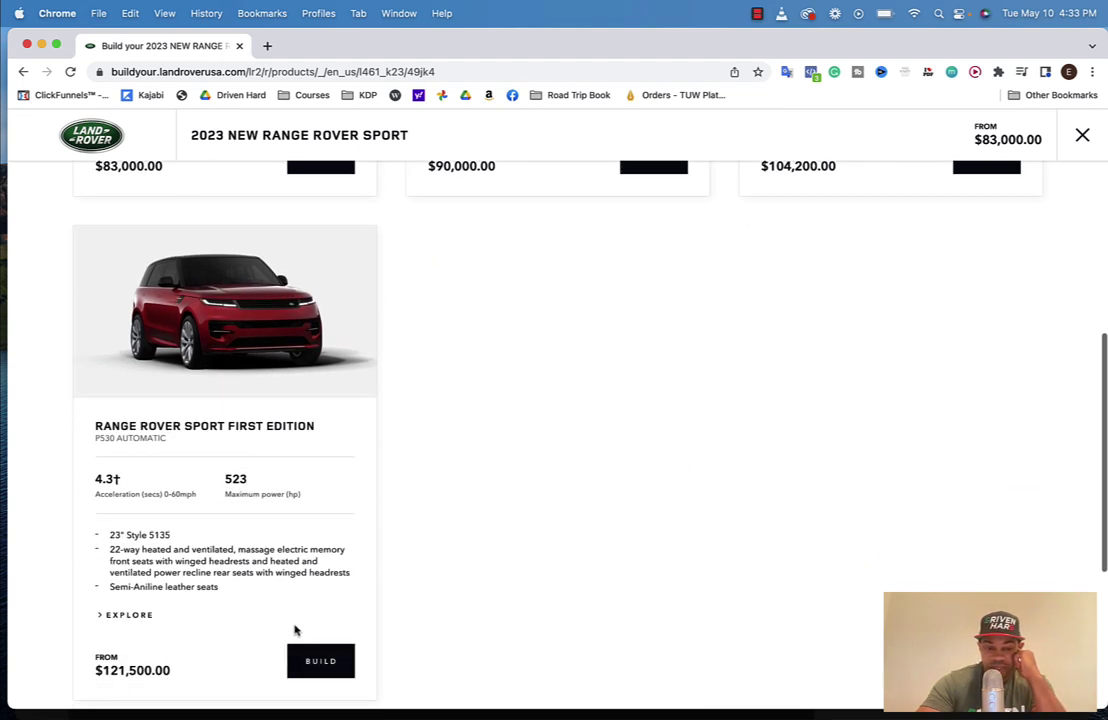
Start a Range Rover Sport First Edition build, keeping it when asked to start again.
left_click(317, 664)
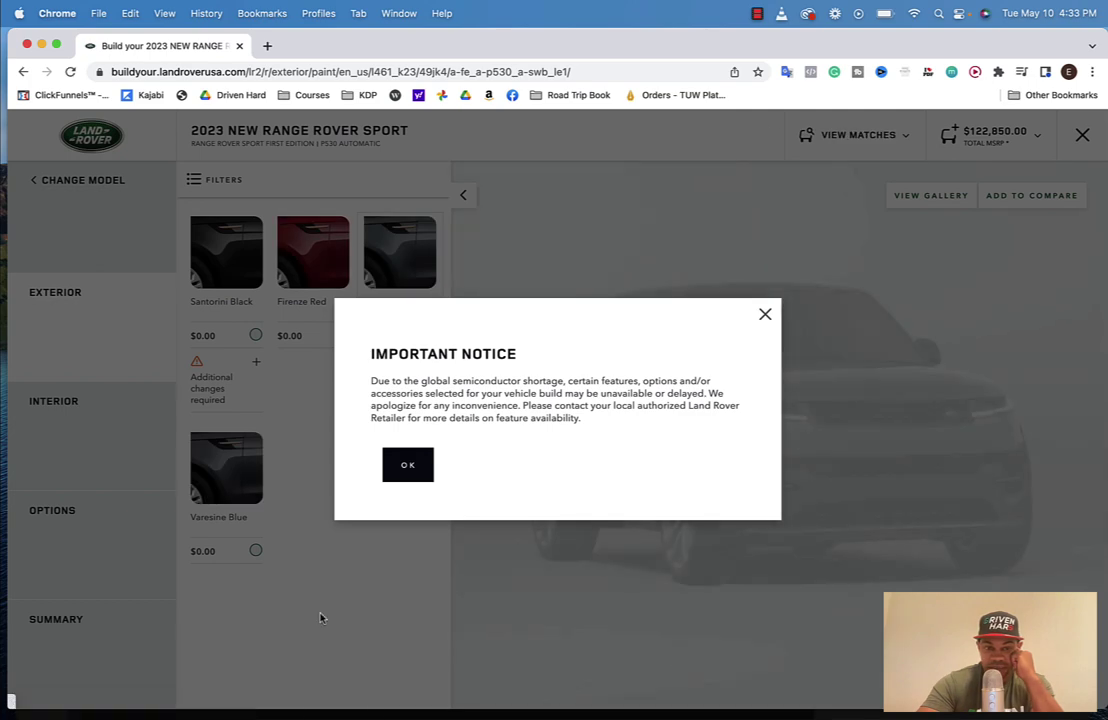
left_click(393, 482)
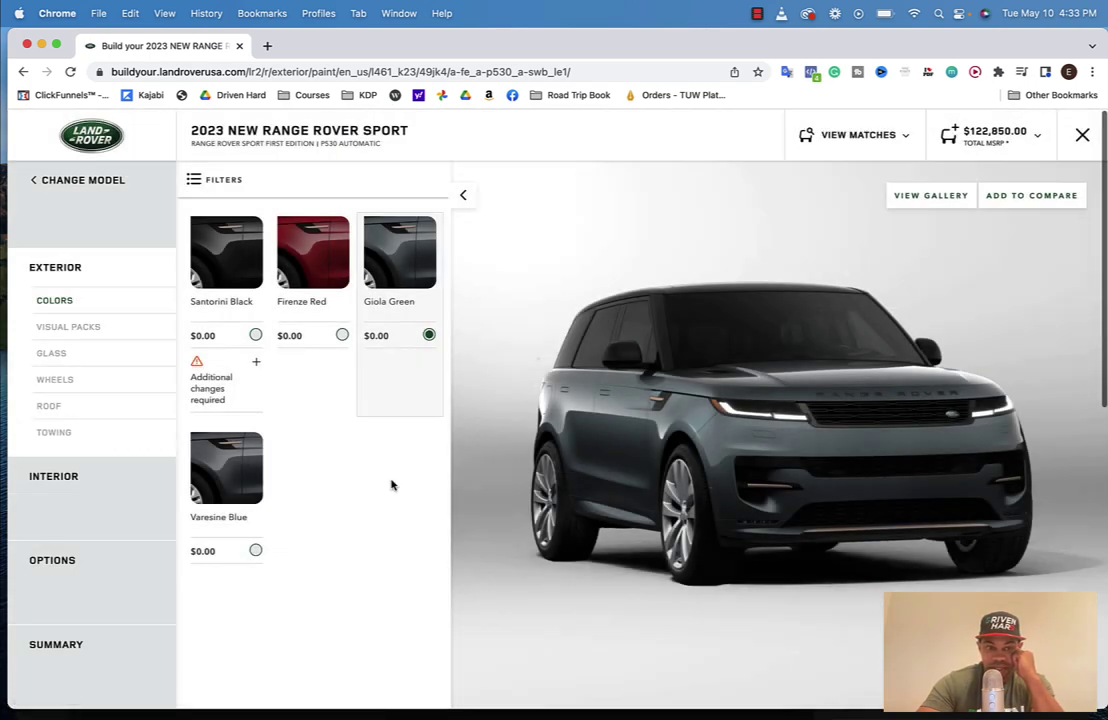
left_click(40, 178)
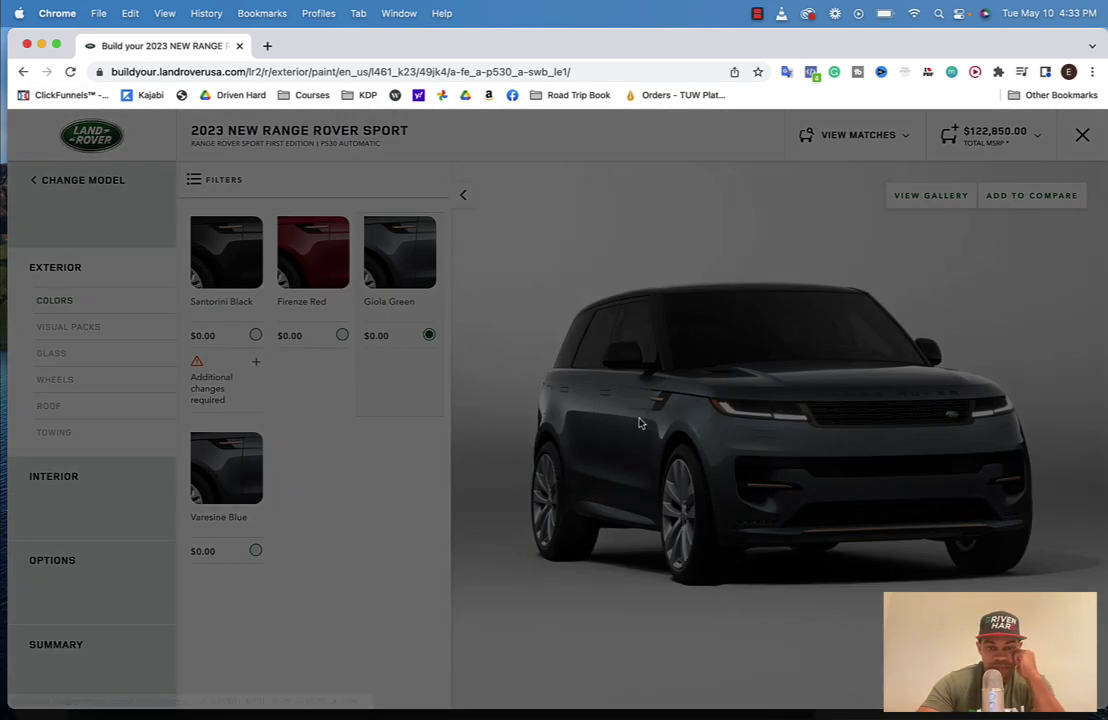
left_click(676, 316)
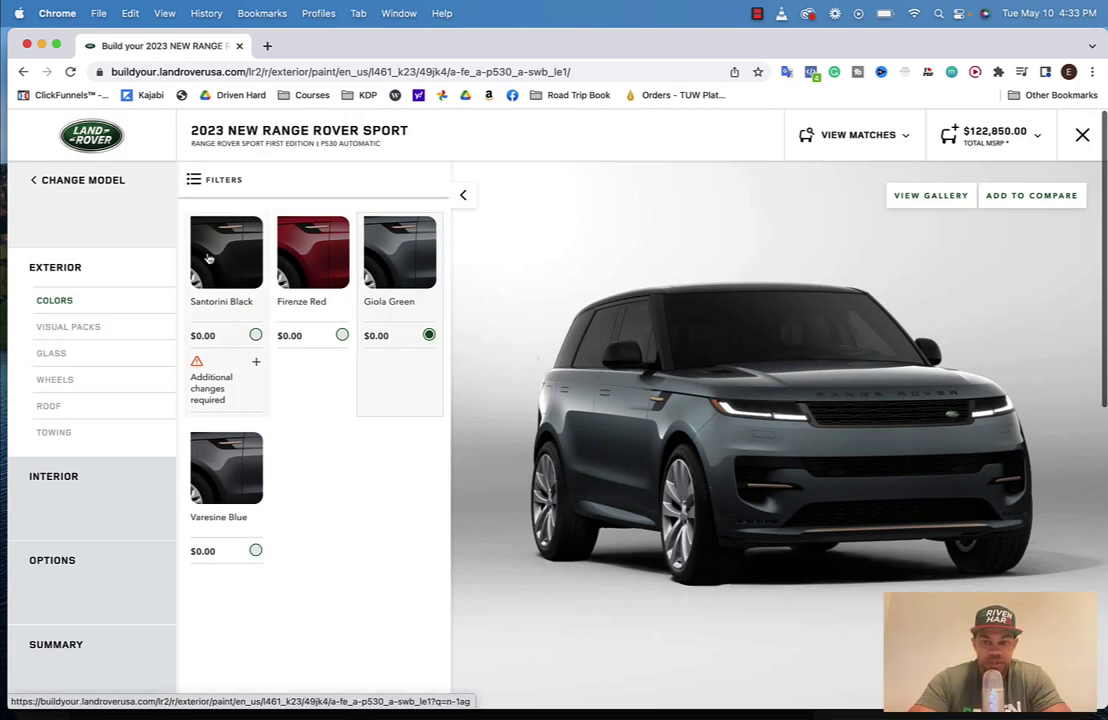
Paint the First Edition Firenze Red, bringing the total MSRP to $122,850.00.
left_click(335, 333)
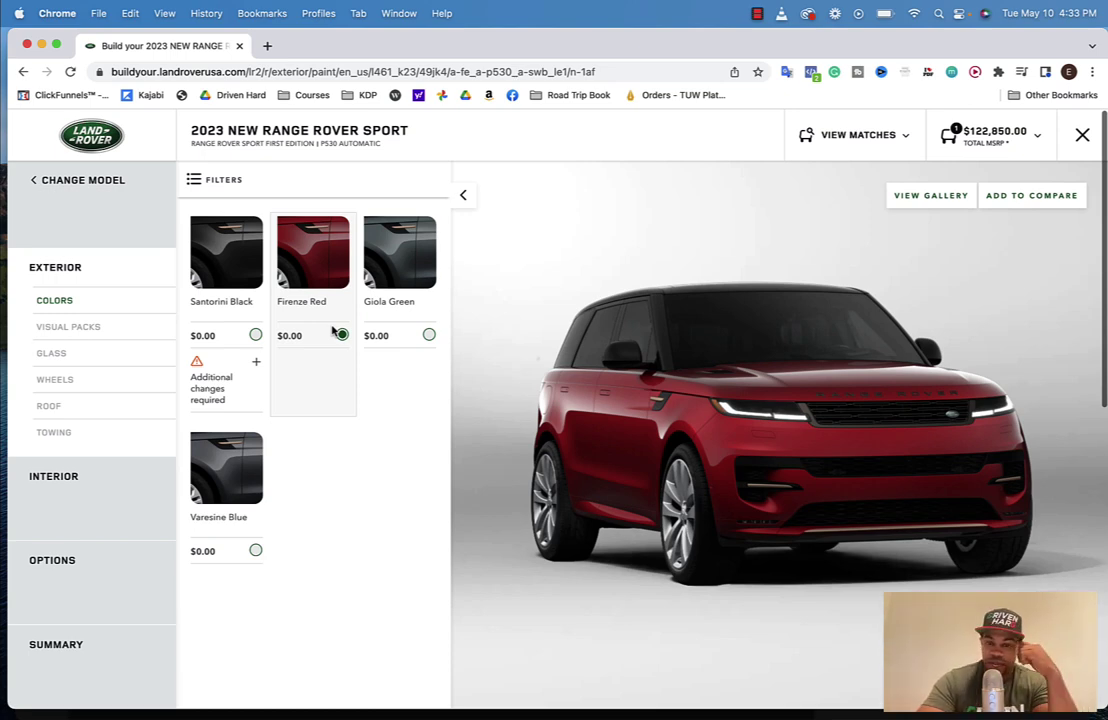
scroll(333, 331, "down", 1)
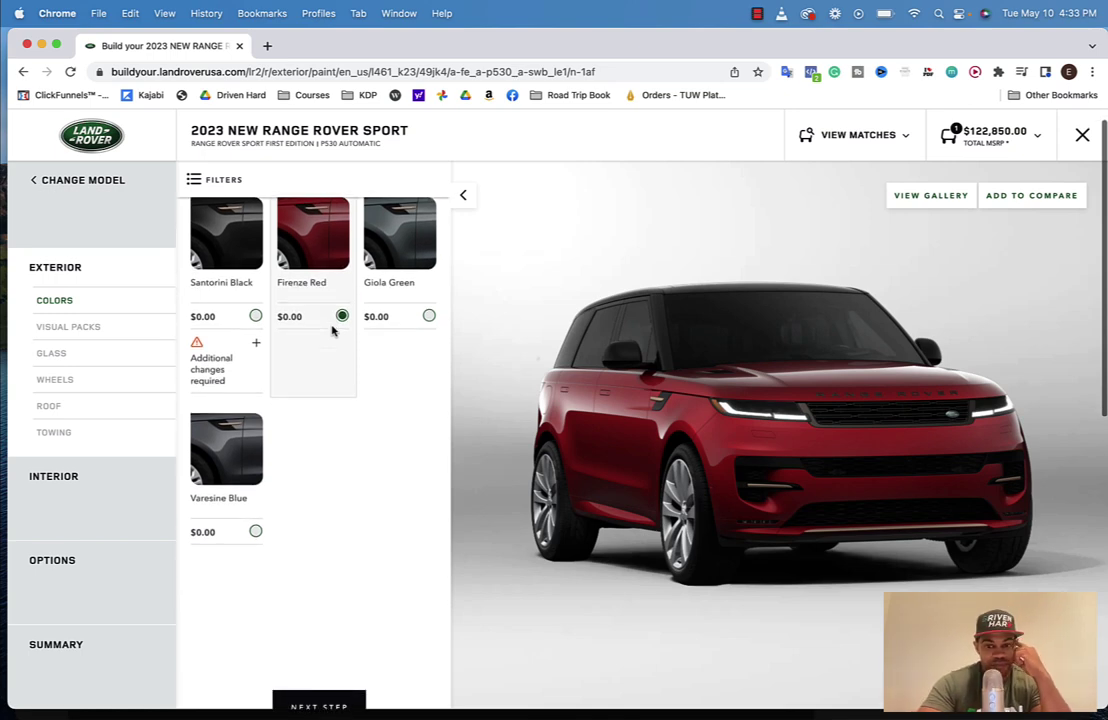
scroll(333, 331, "up", 1)
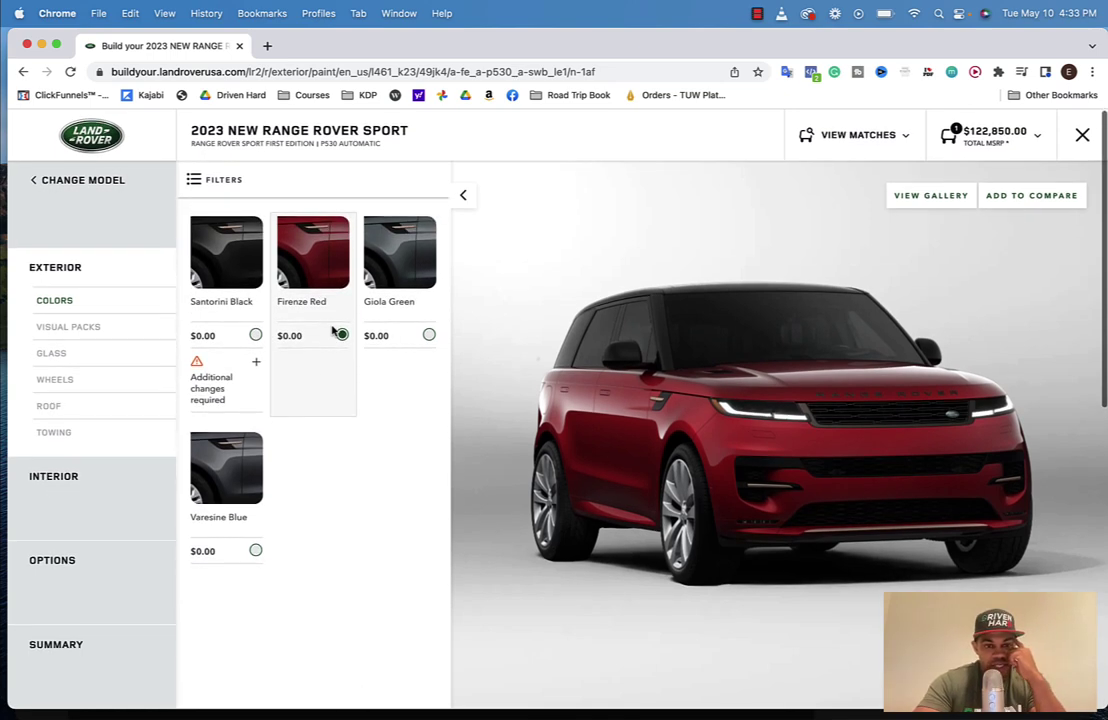
scroll(333, 331, "down", 5)
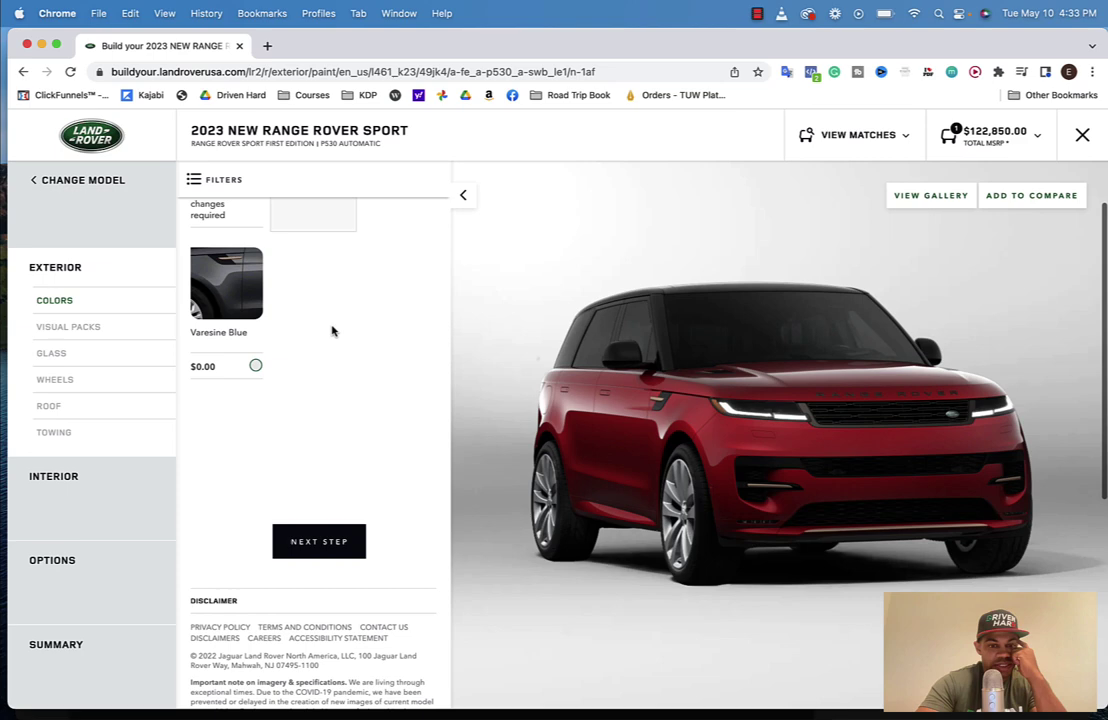
Add the $750 Black Exterior Pack under Visual Packs and expand its included trim list.
left_click(319, 547)
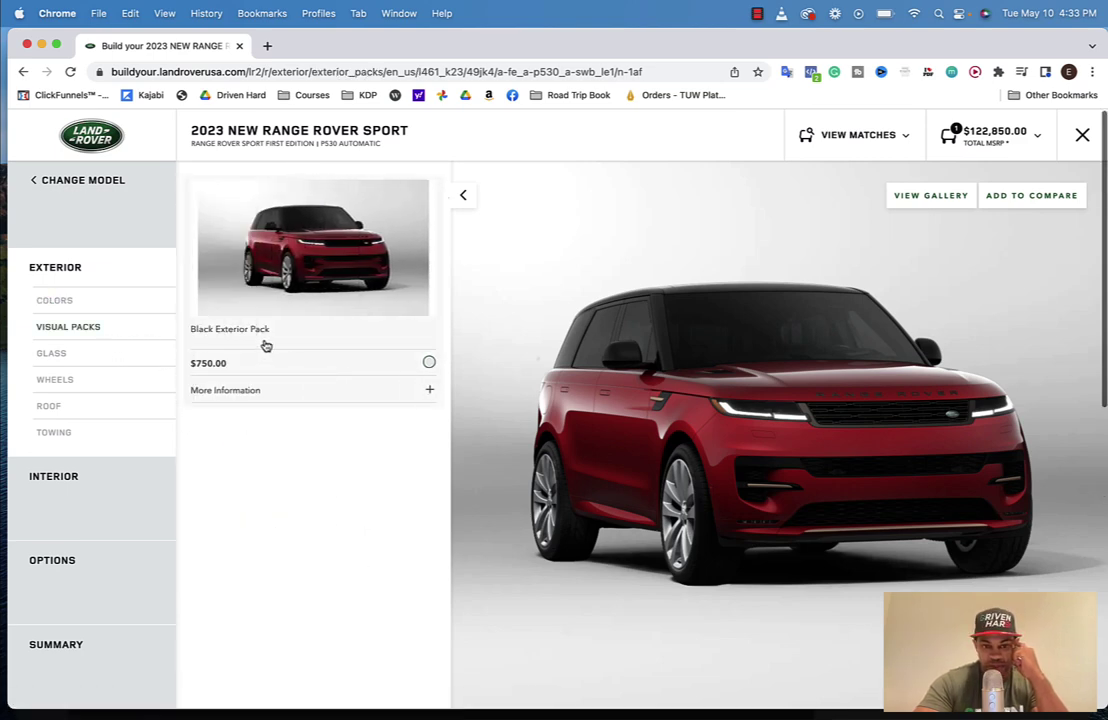
left_click(427, 363)
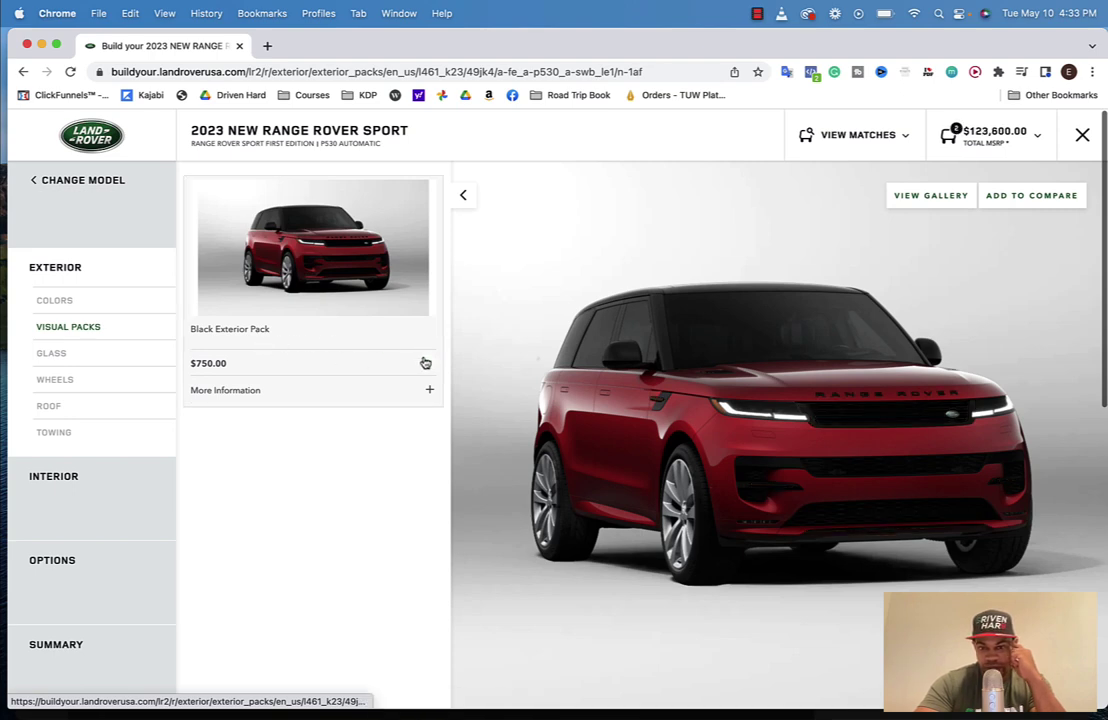
left_click(426, 362)
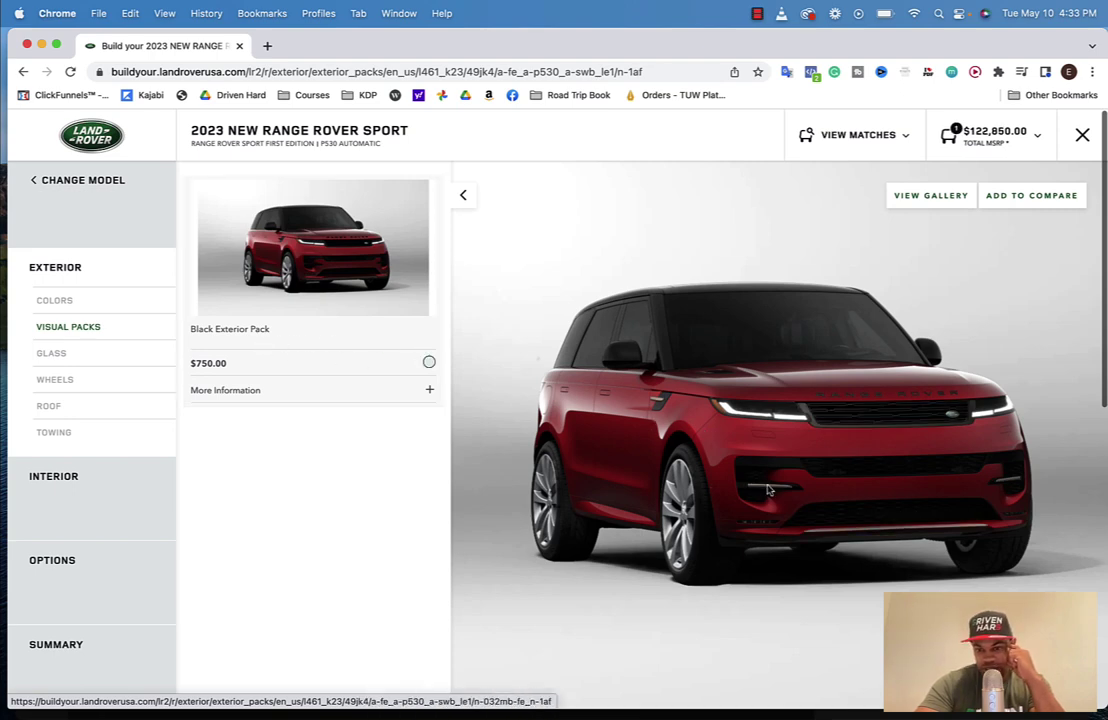
left_click(429, 363)
left_click(429, 363)
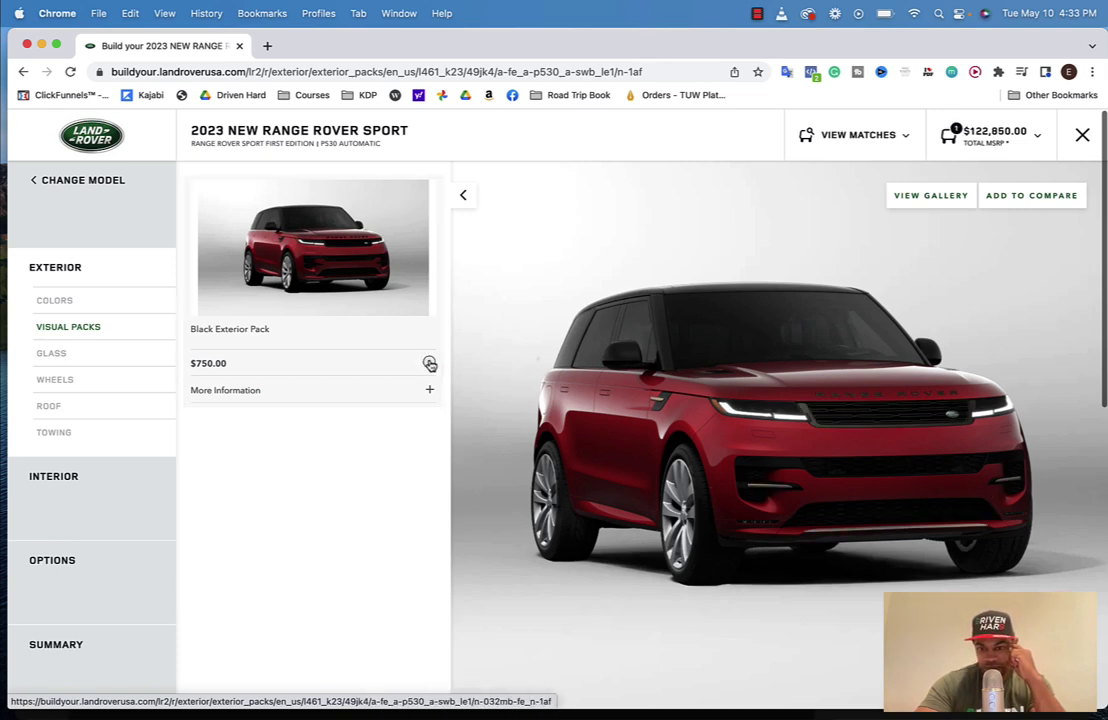
left_click(429, 363)
left_click(429, 363)
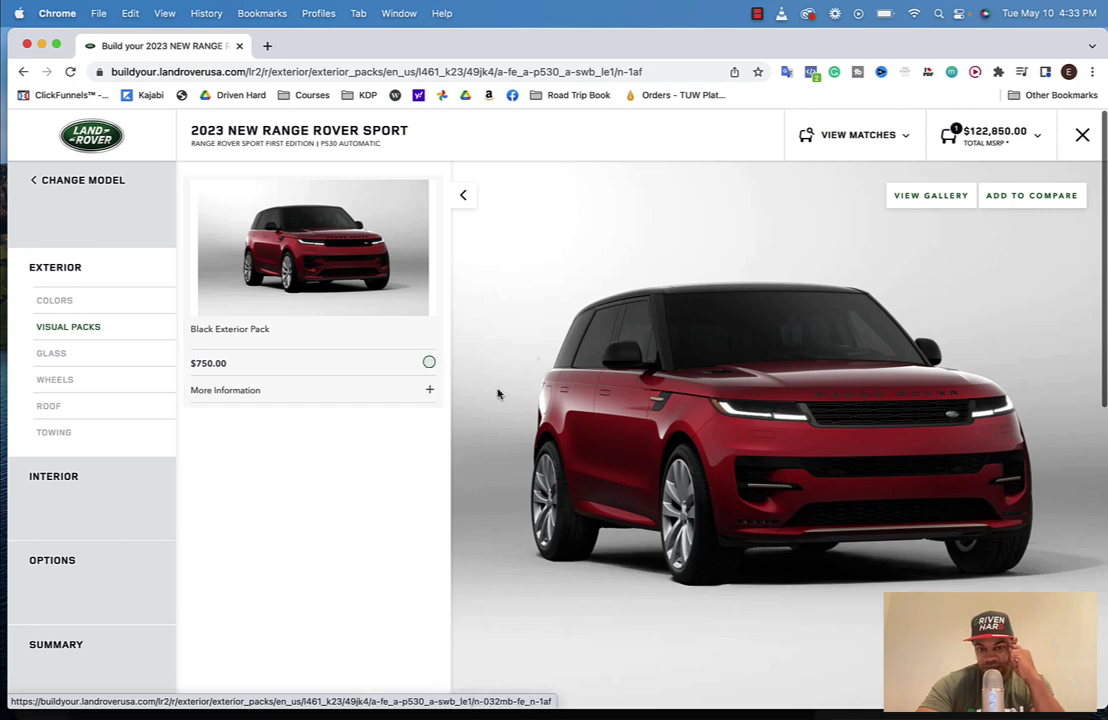
left_click(429, 363)
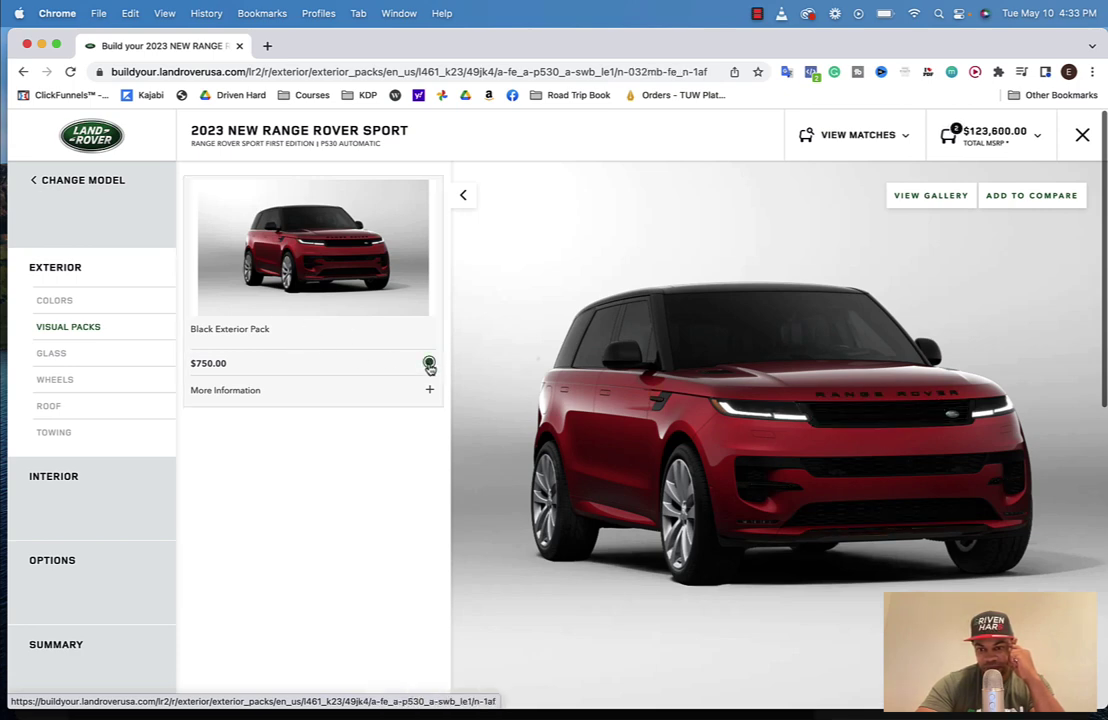
left_click(429, 363)
left_click(429, 364)
left_click(429, 364)
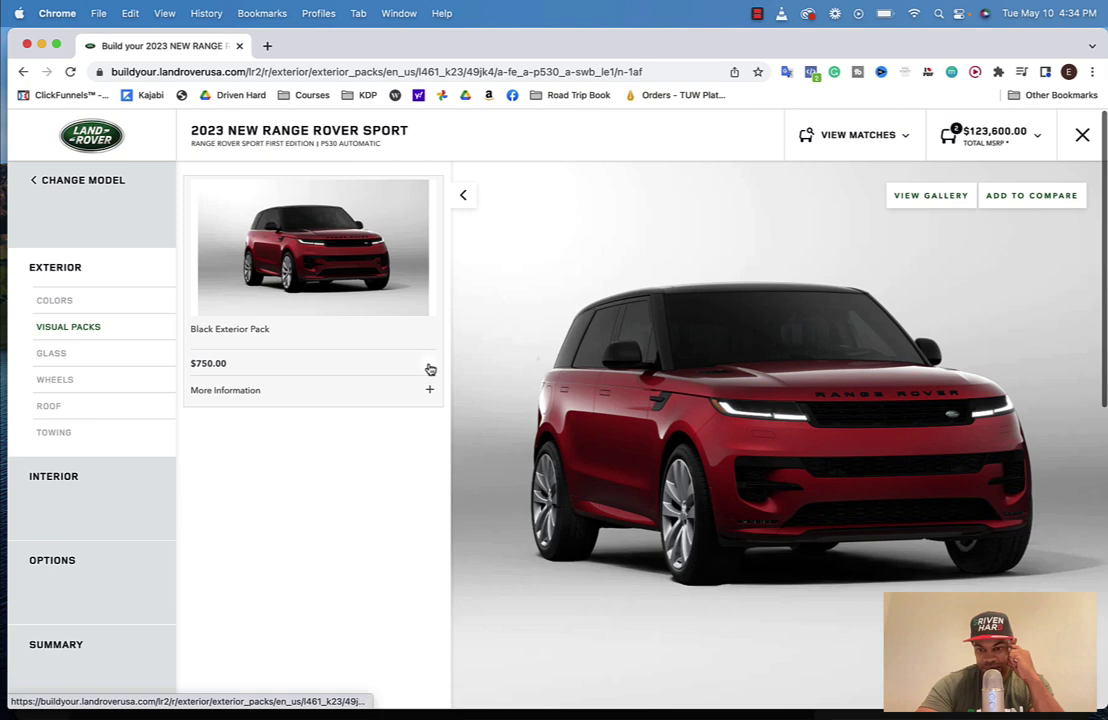
left_click(429, 364)
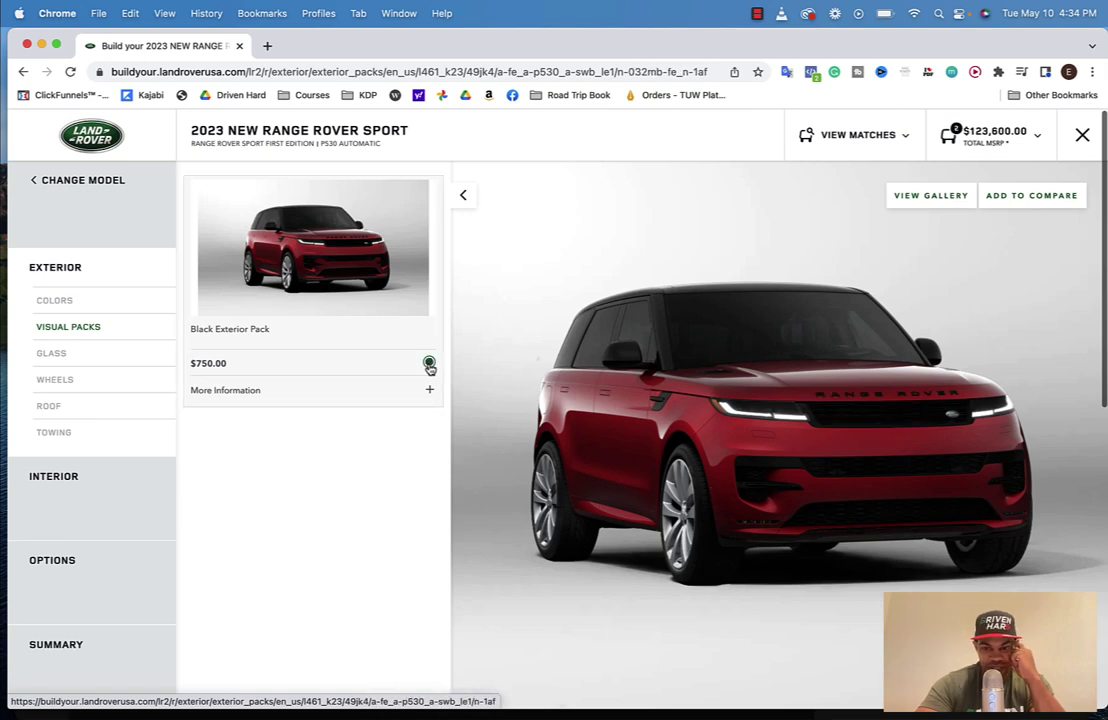
left_click(429, 390)
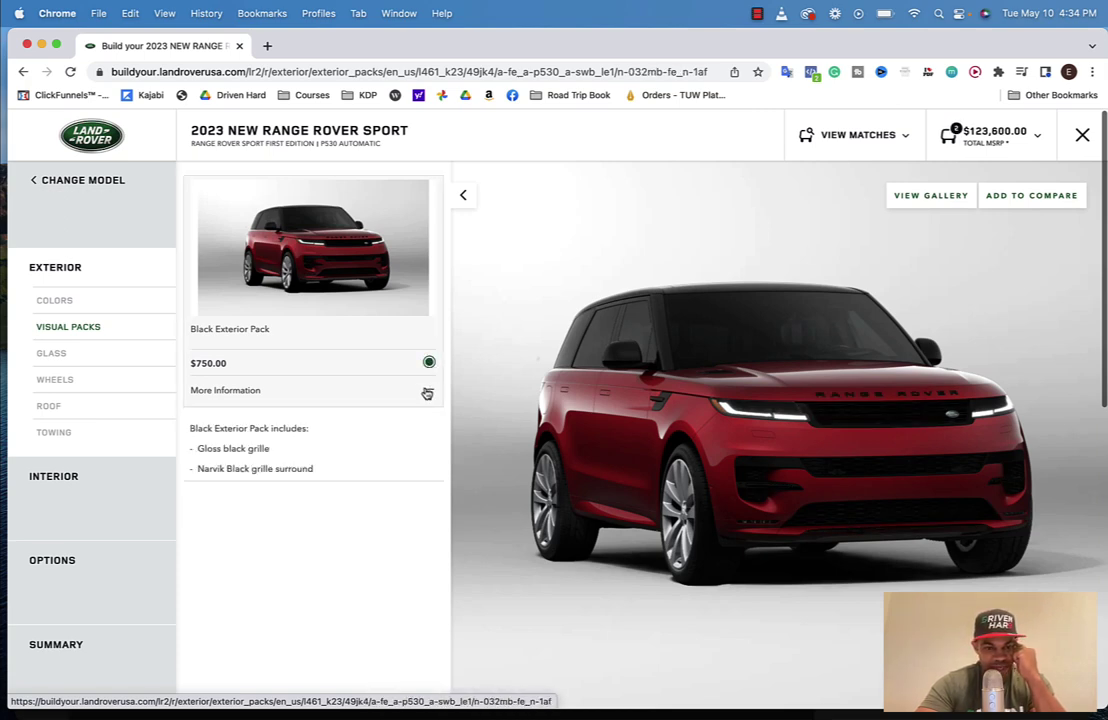
scroll(297, 406, "down", 1)
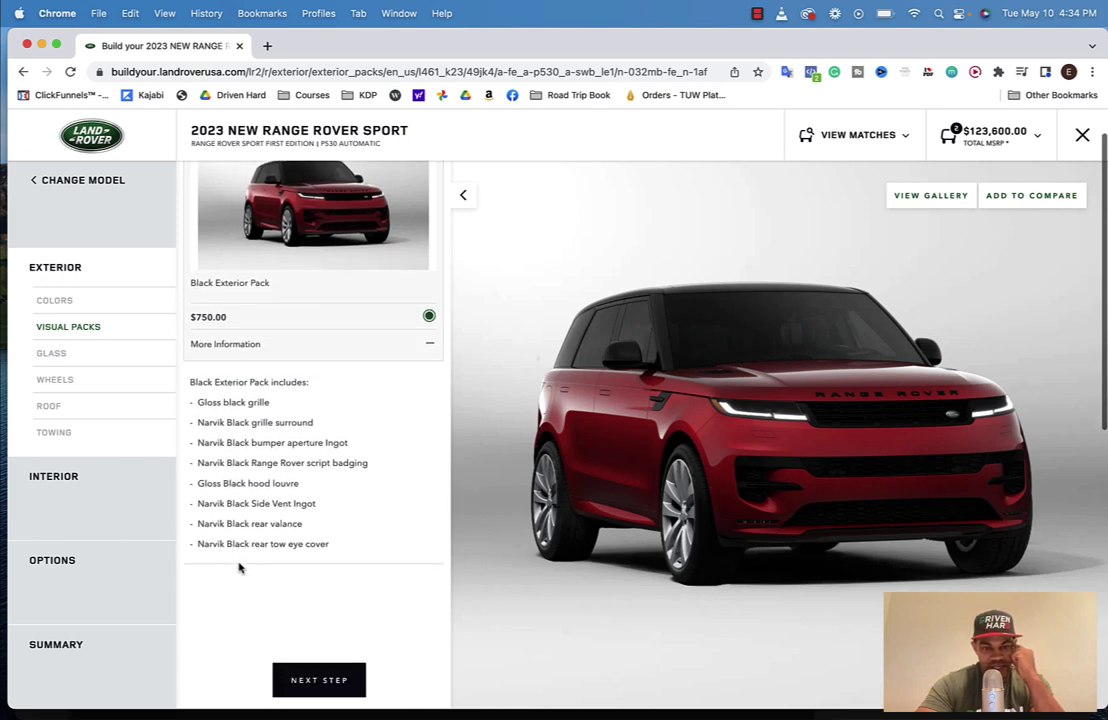
Choose $450 laminated front and rear side glass in the Glass options, total $124,050.00.
left_click(54, 353)
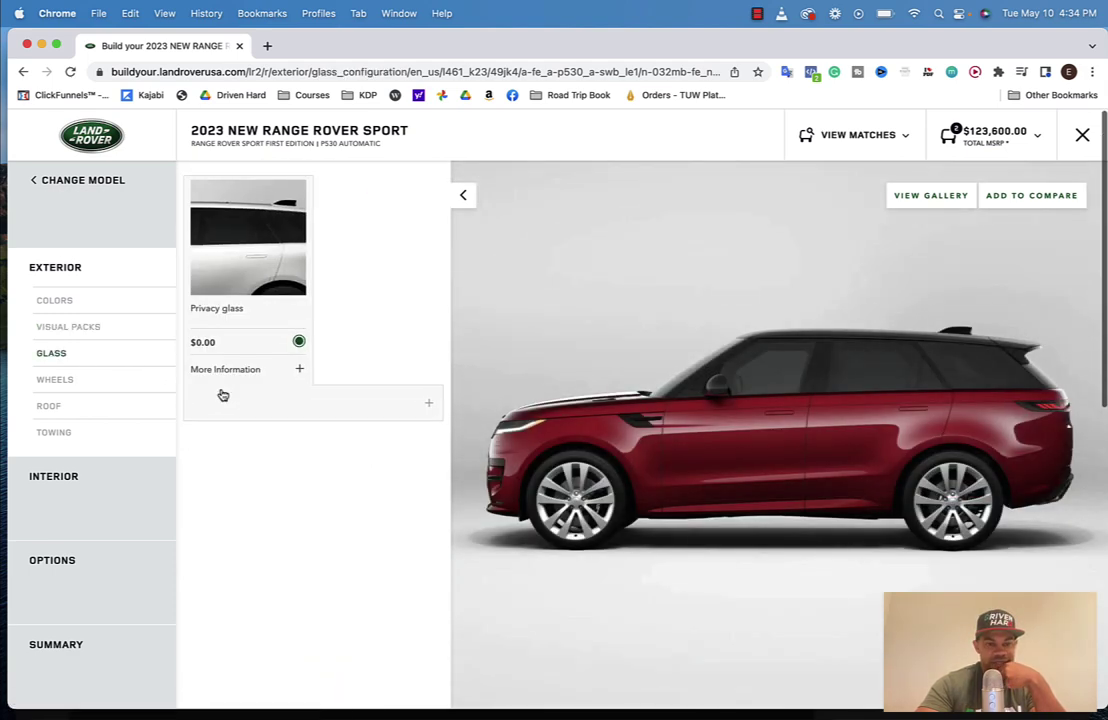
left_click(223, 391)
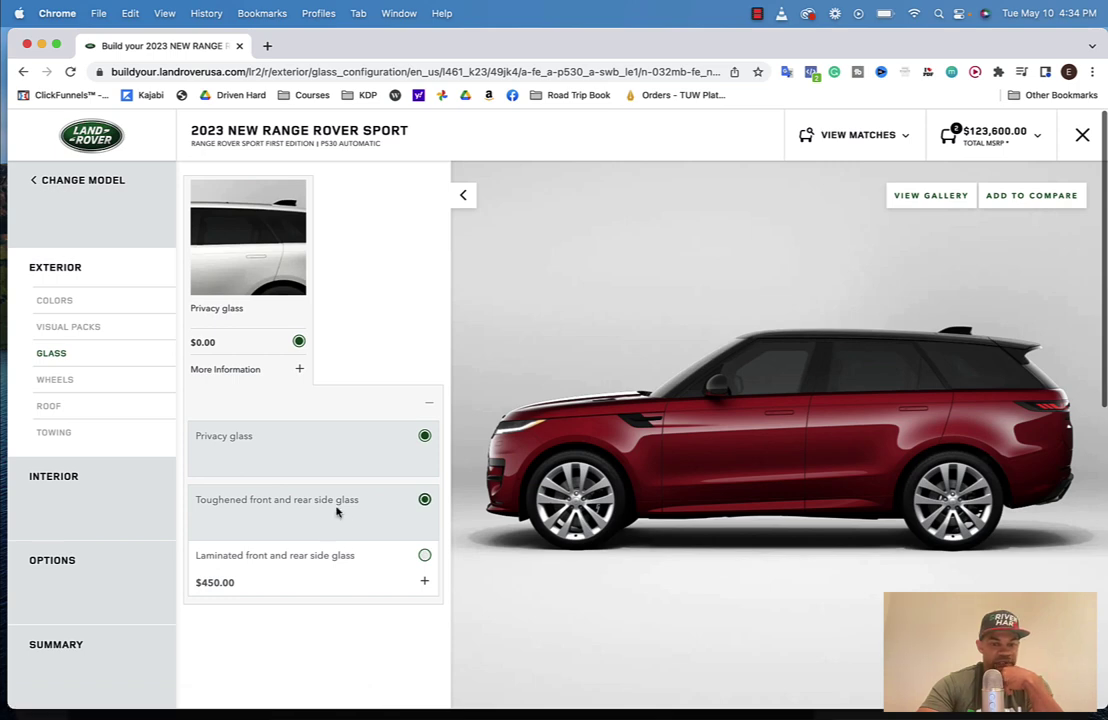
left_click(295, 372)
left_click(296, 372)
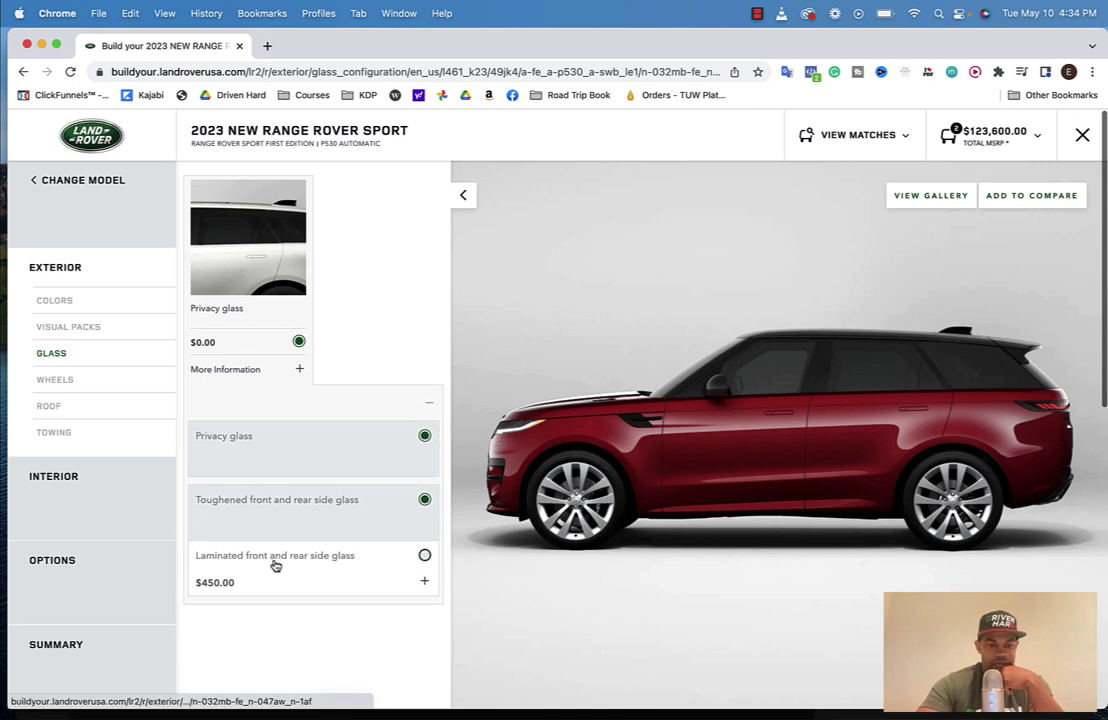
left_click(424, 581)
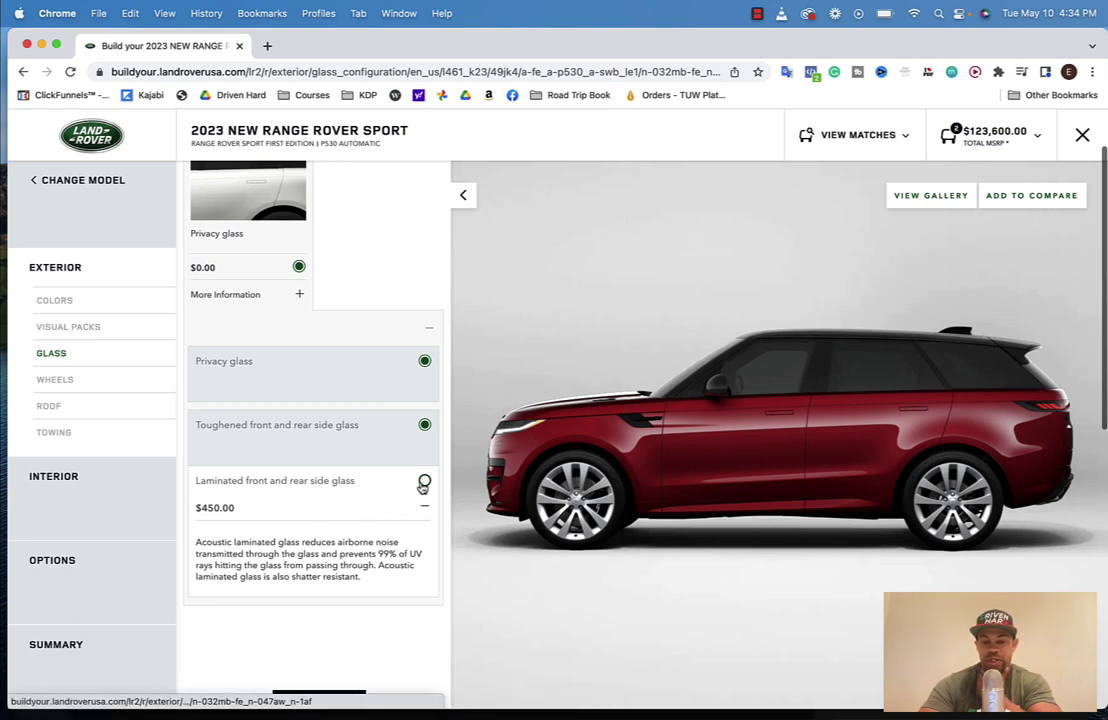
left_click(424, 483)
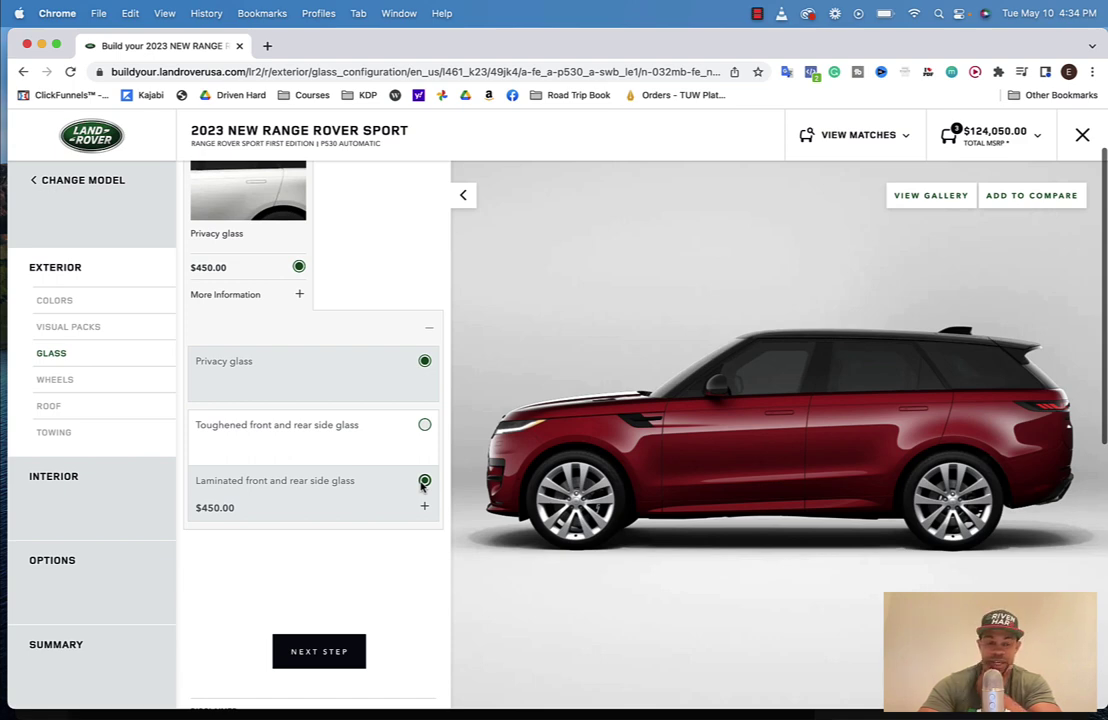
left_click(424, 507)
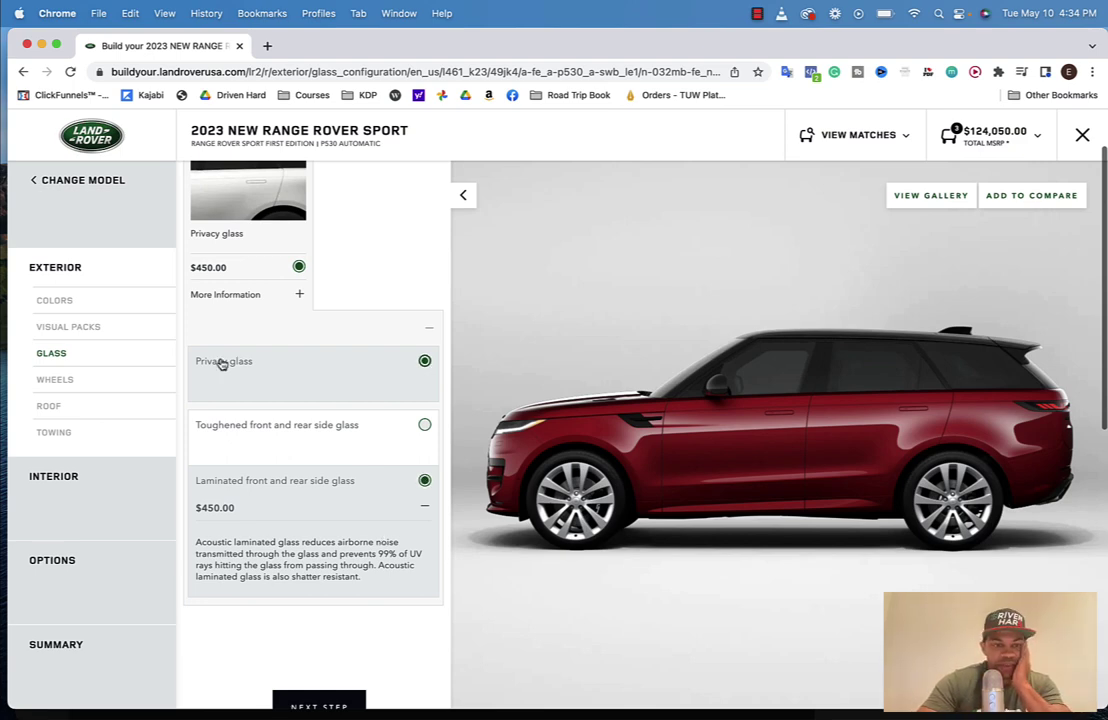
Fit 22" Style 5127 wheels with black brake calipers.
left_click(77, 380)
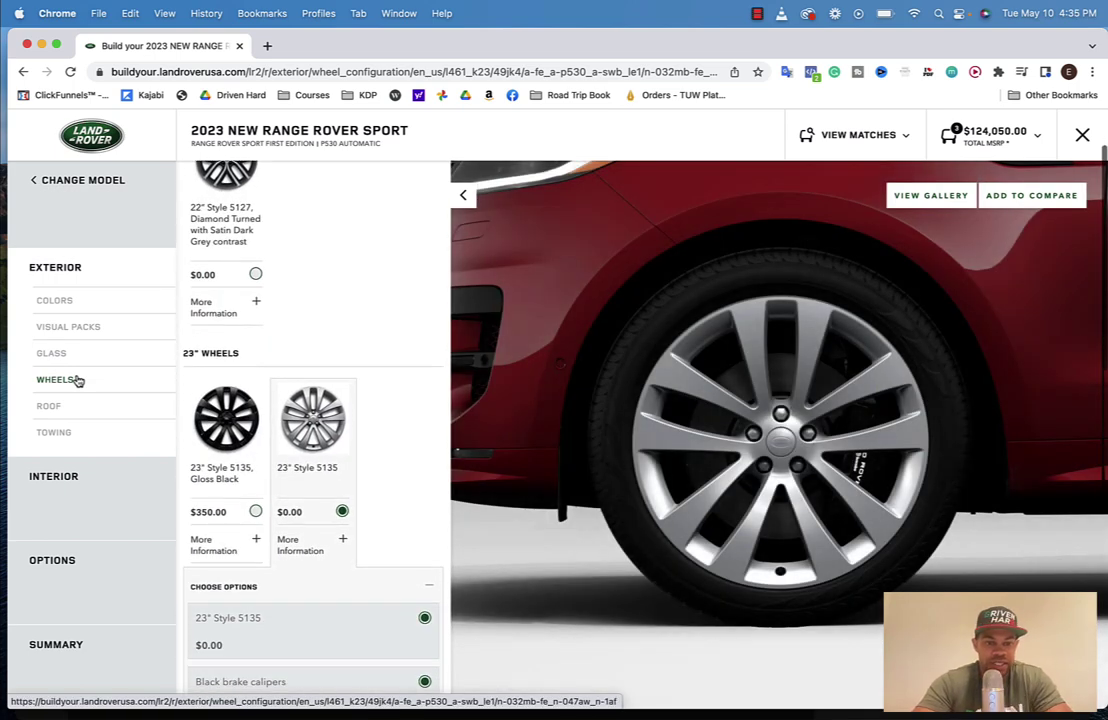
scroll(272, 387, "down", 5)
scroll(272, 387, "down", 4)
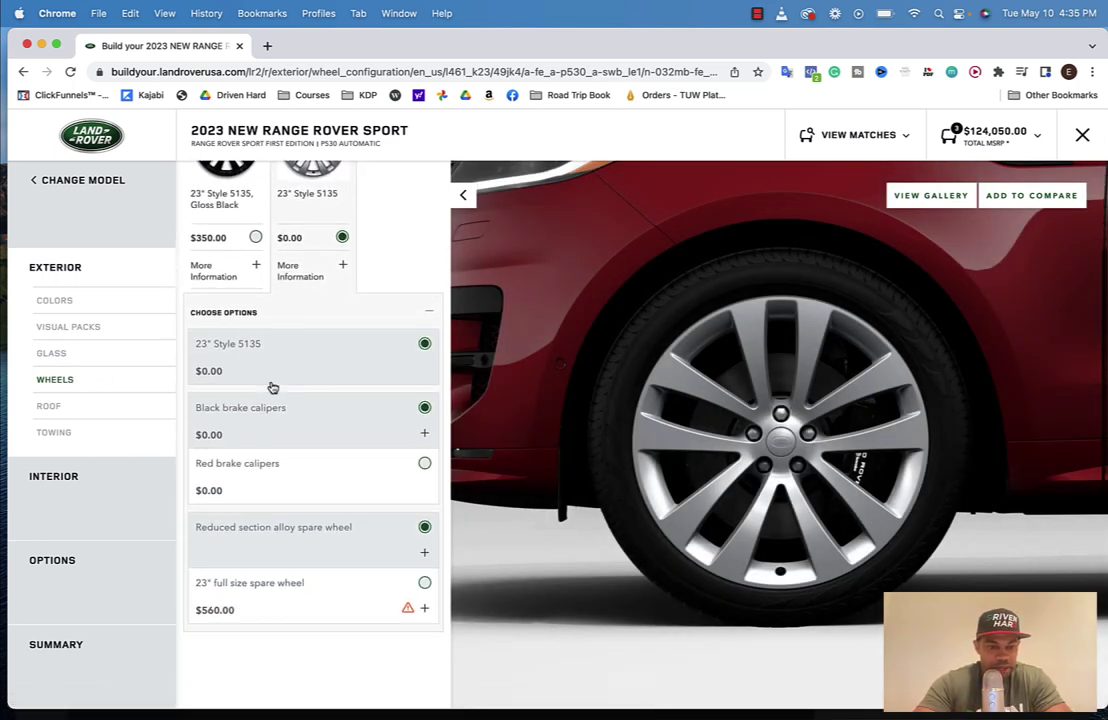
scroll(272, 387, "up", 10)
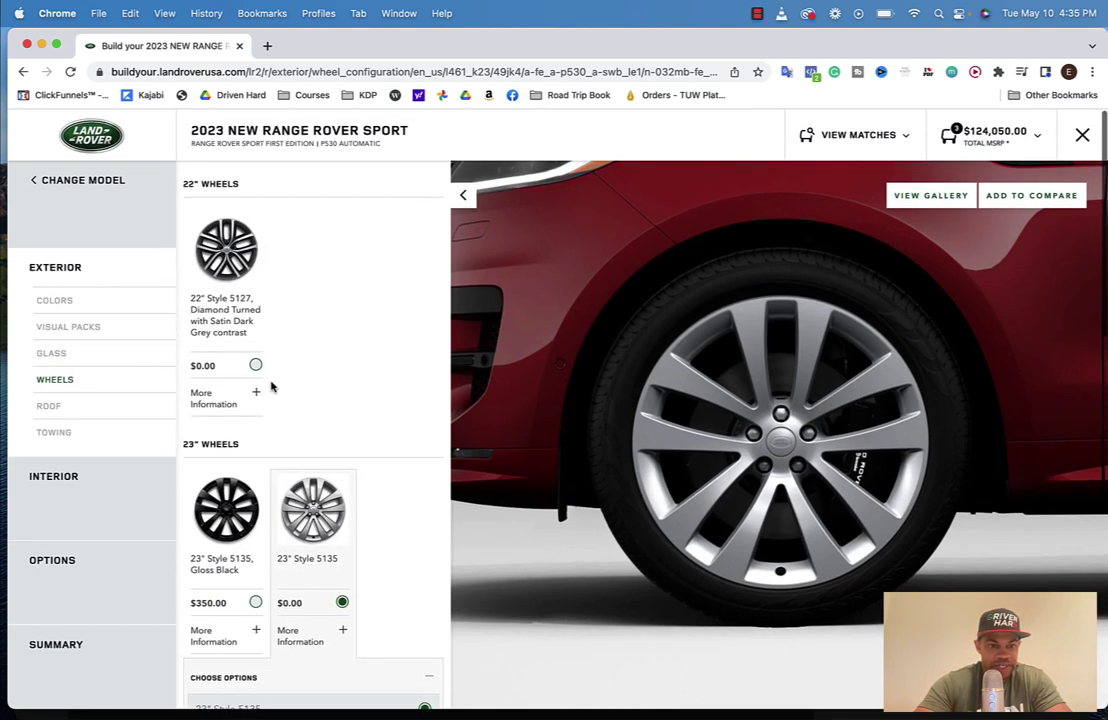
scroll(270, 387, "down", 5)
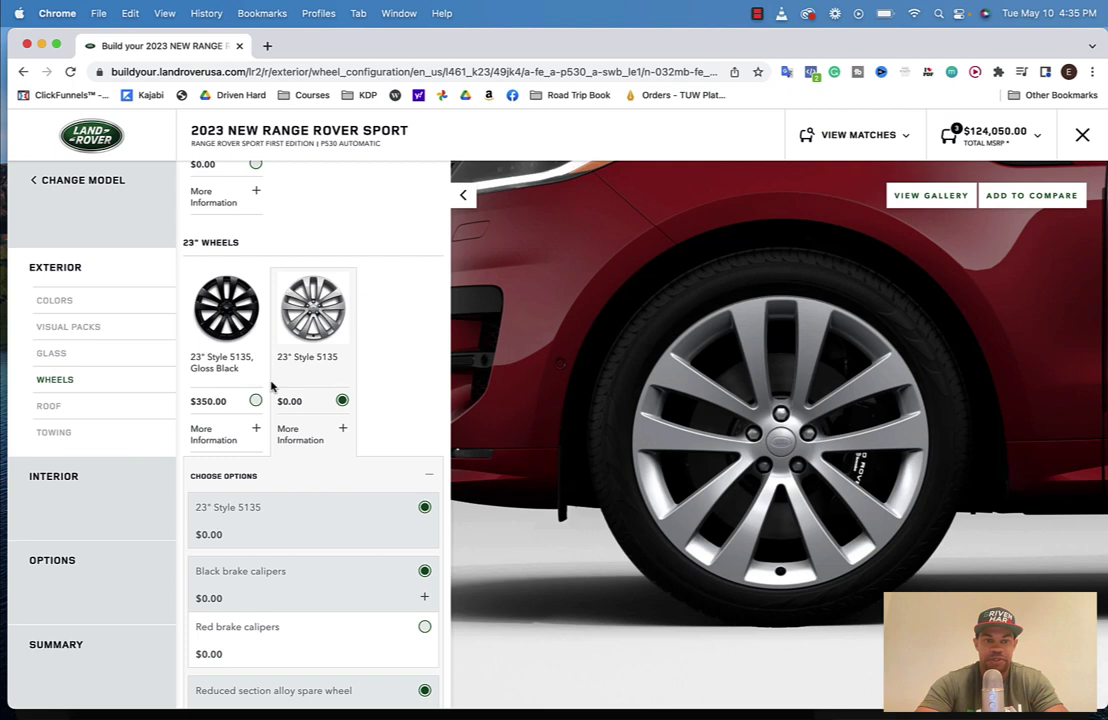
scroll(270, 387, "up", 3)
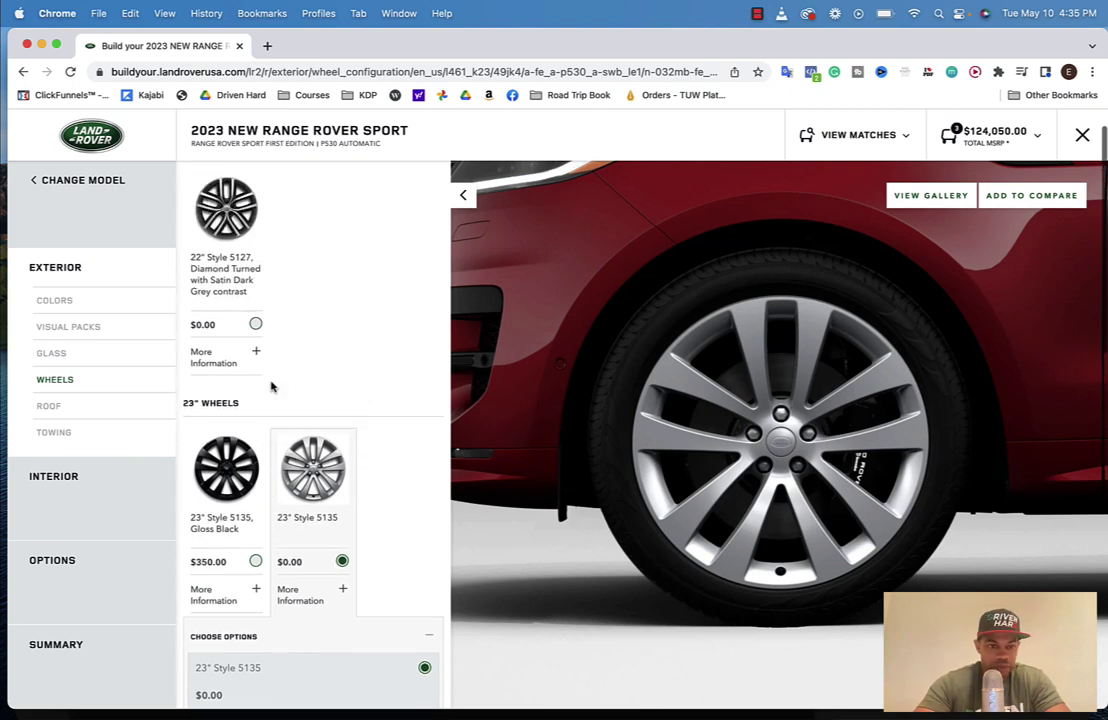
left_click(256, 327)
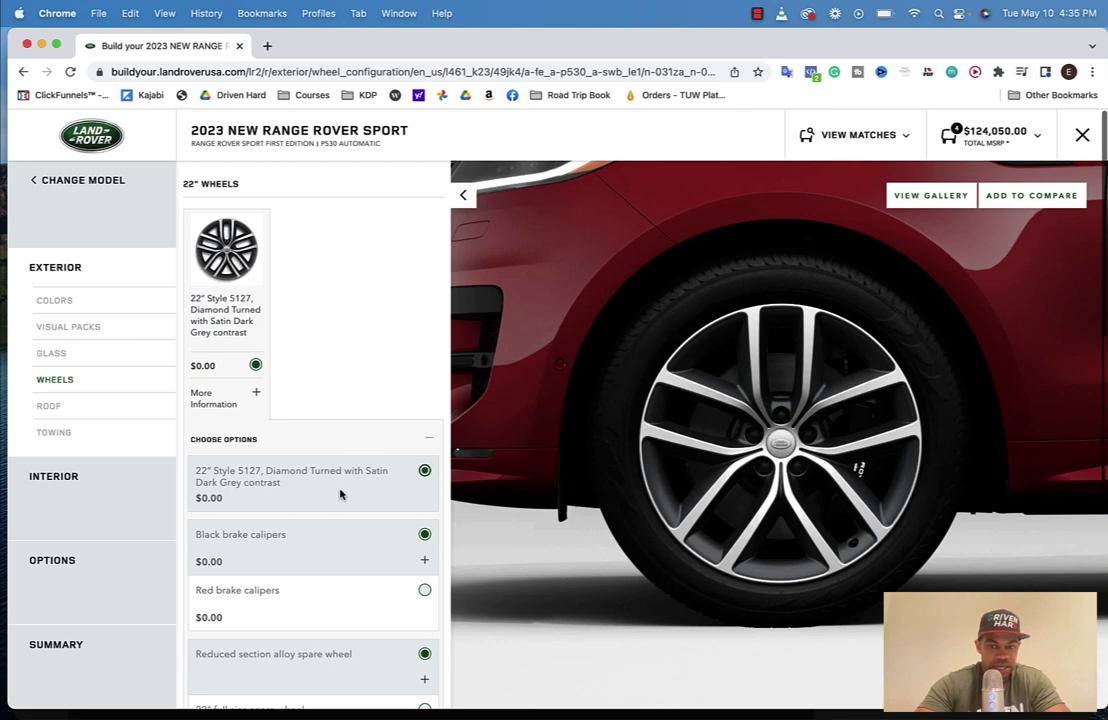
left_click(410, 600)
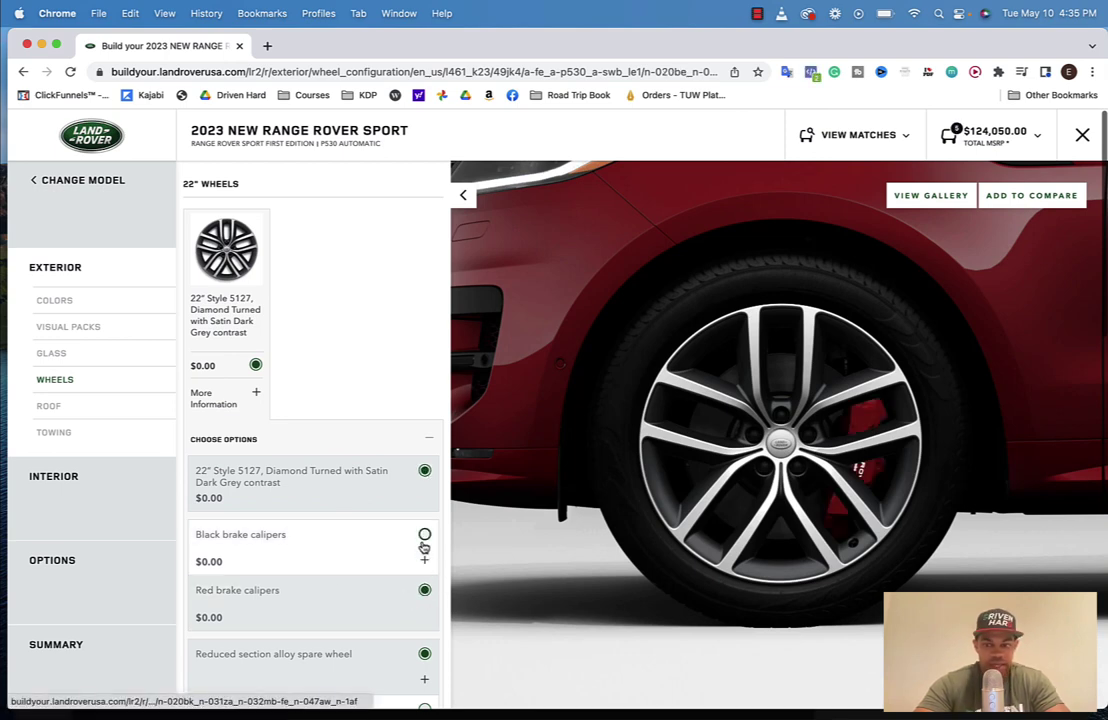
left_click(424, 545)
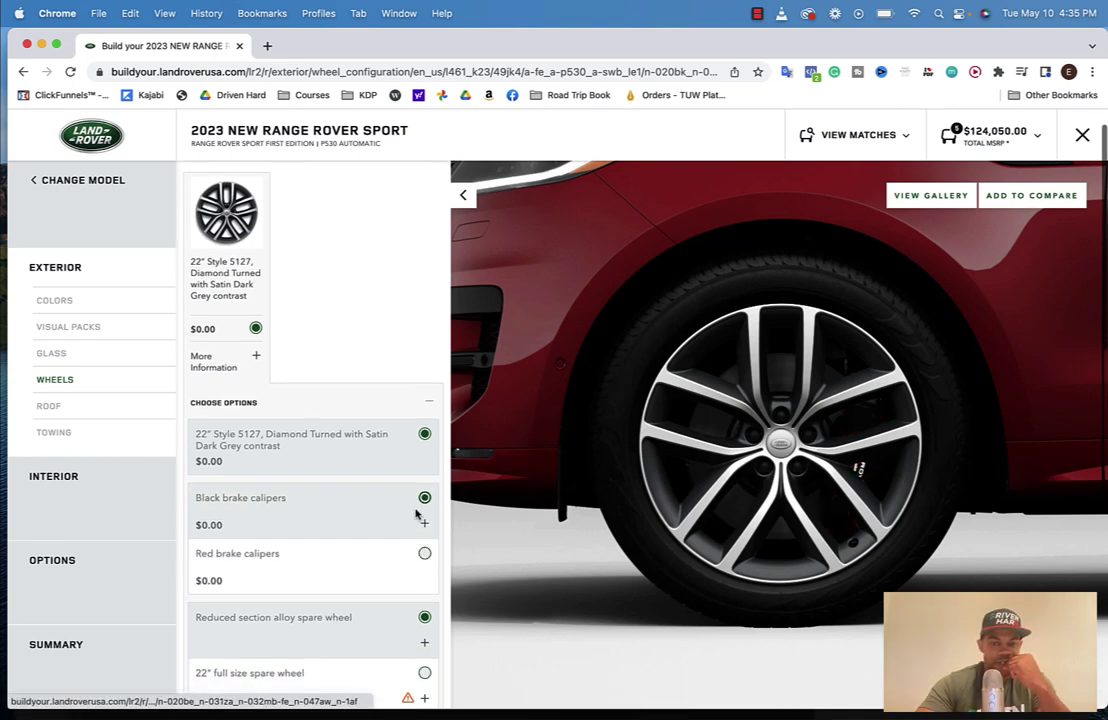
scroll(412, 513, "down", 1)
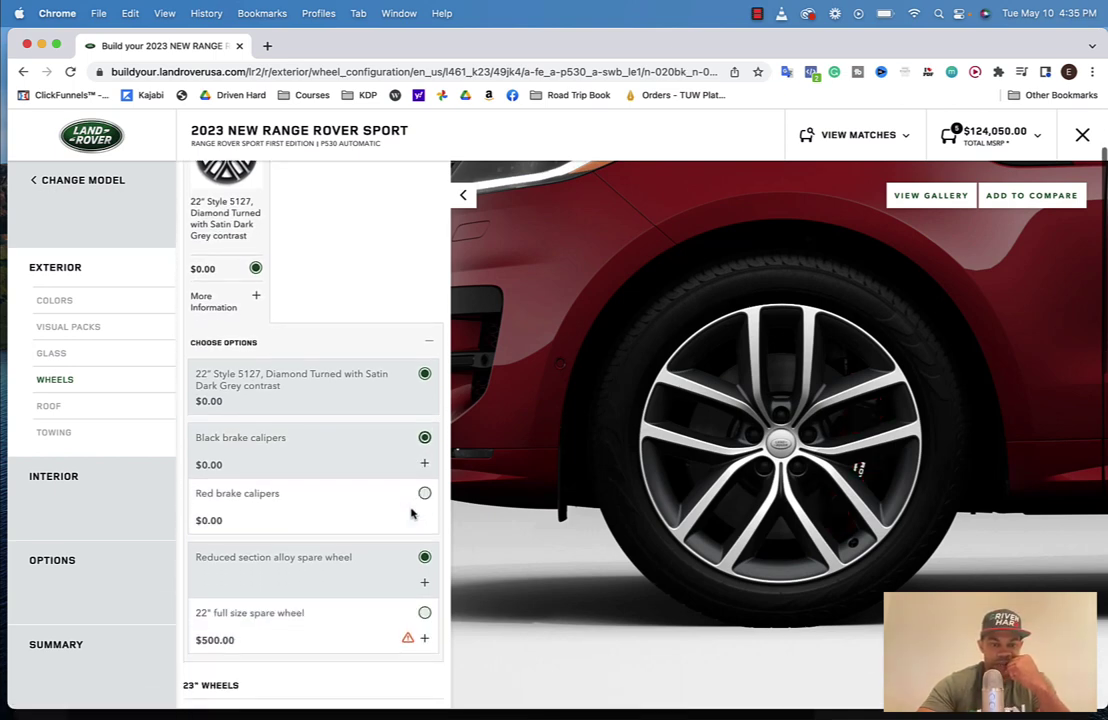
left_click(424, 485)
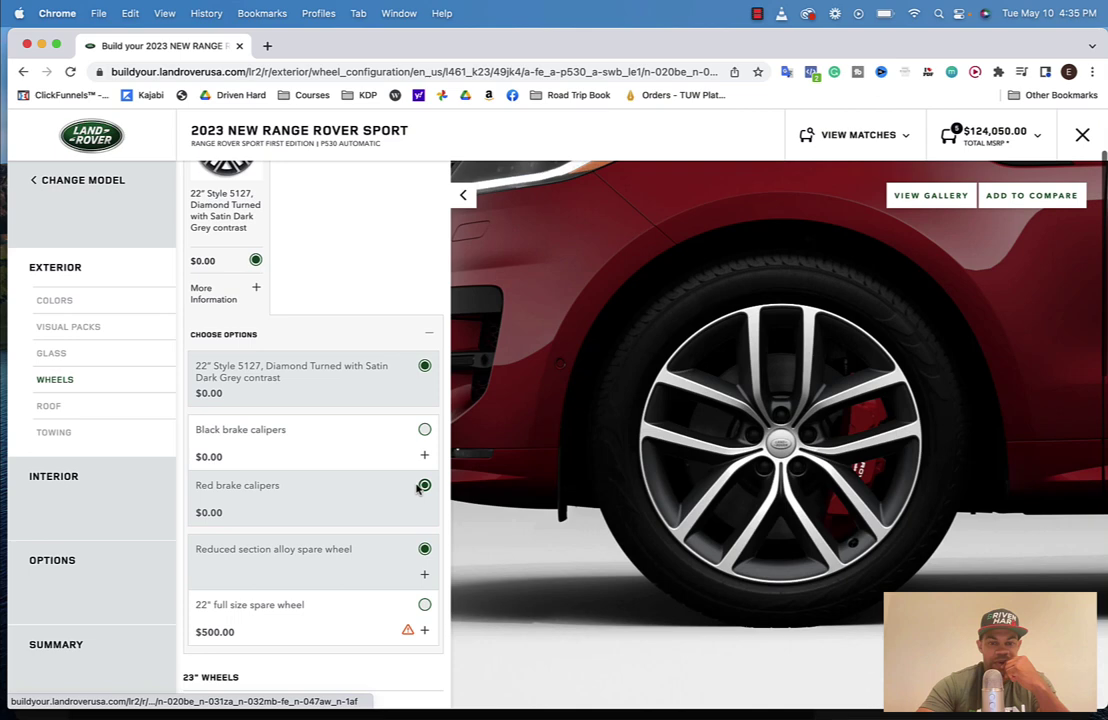
left_click(424, 429)
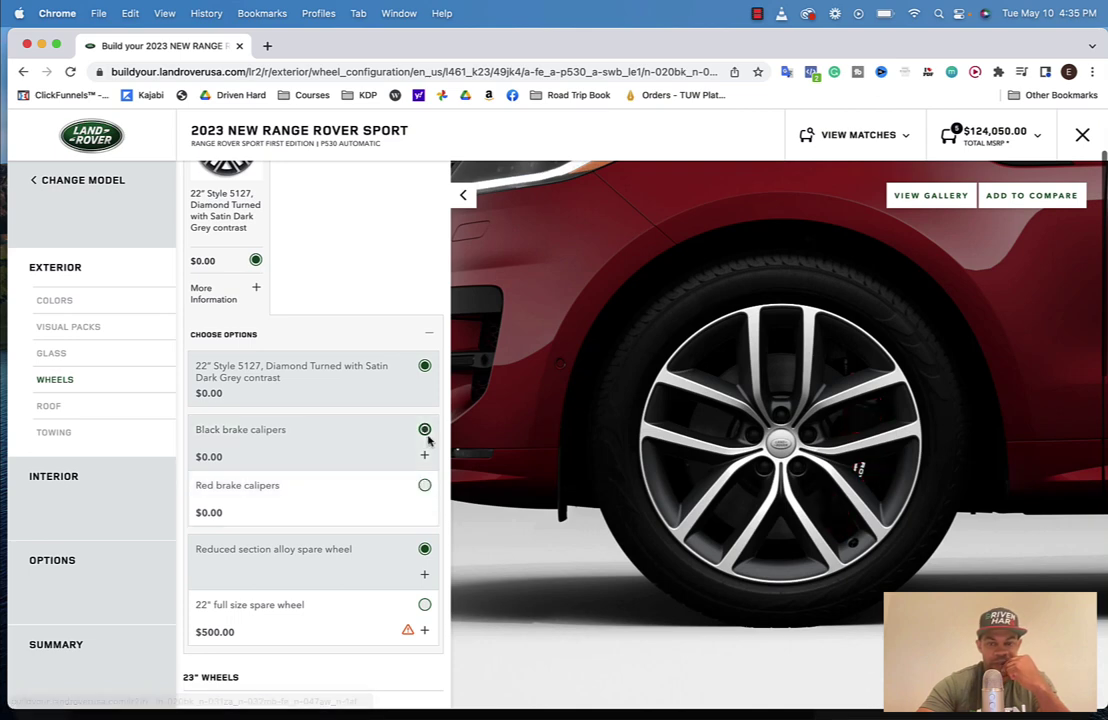
Add the $500 22" full size spare wheel, bringing the total to $124,550.00.
scroll(428, 441, "down", 1)
scroll(428, 441, "down", 1)
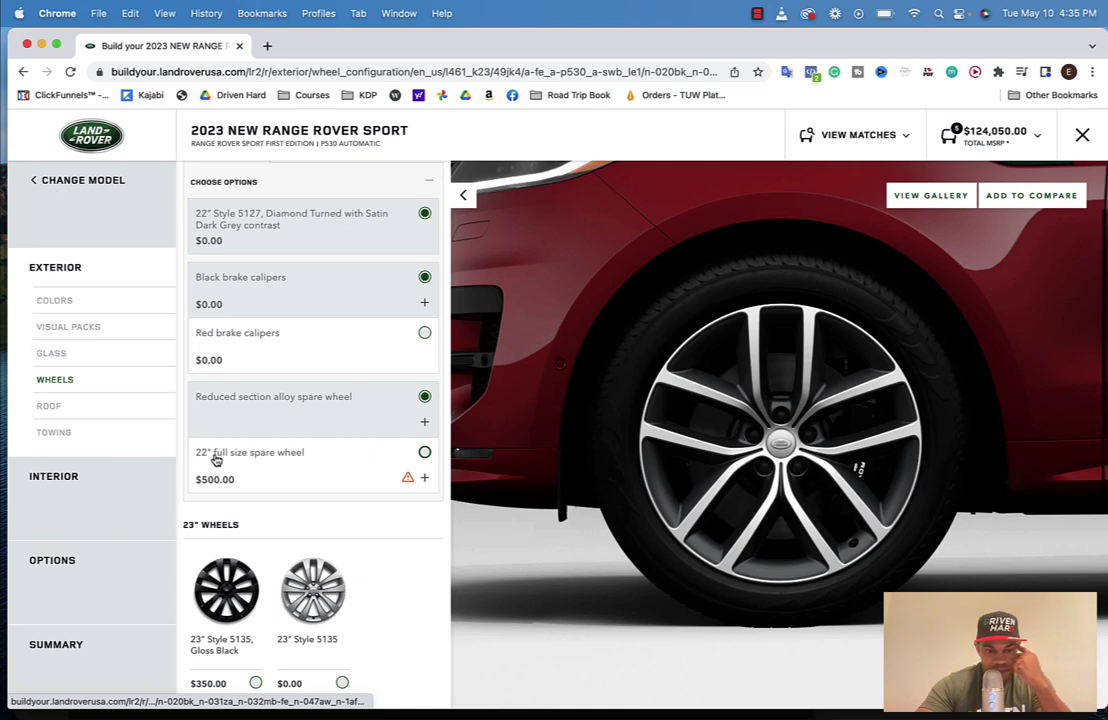
left_click(423, 458)
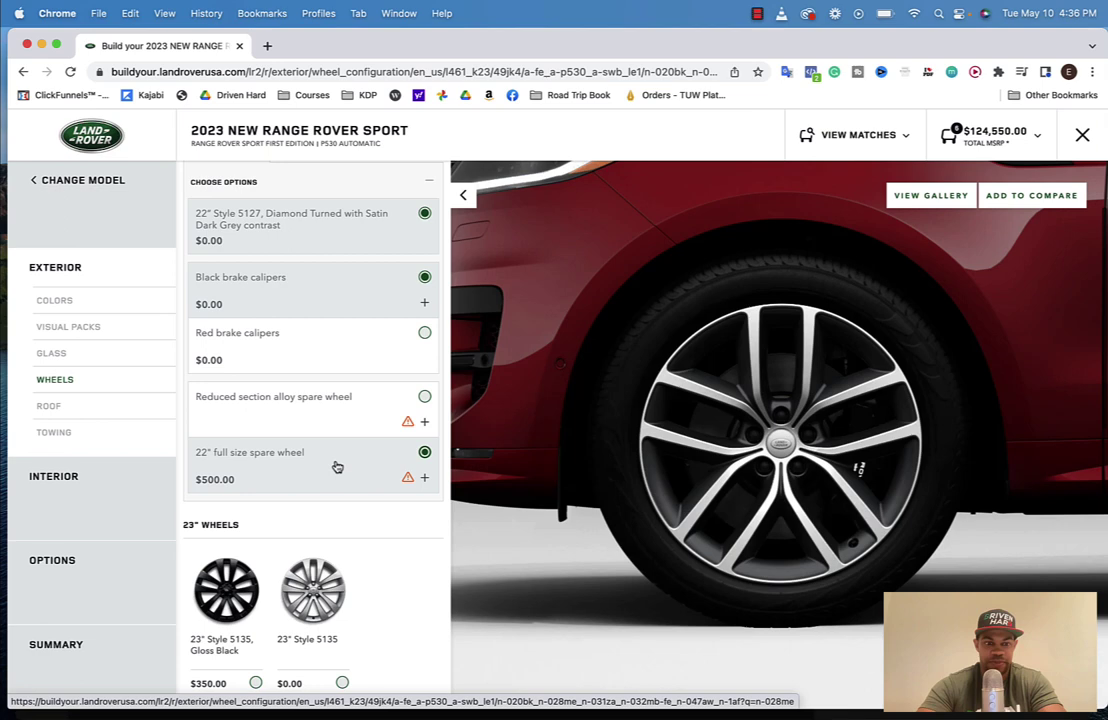
scroll(337, 467, "down", 3)
scroll(339, 469, "down", 2)
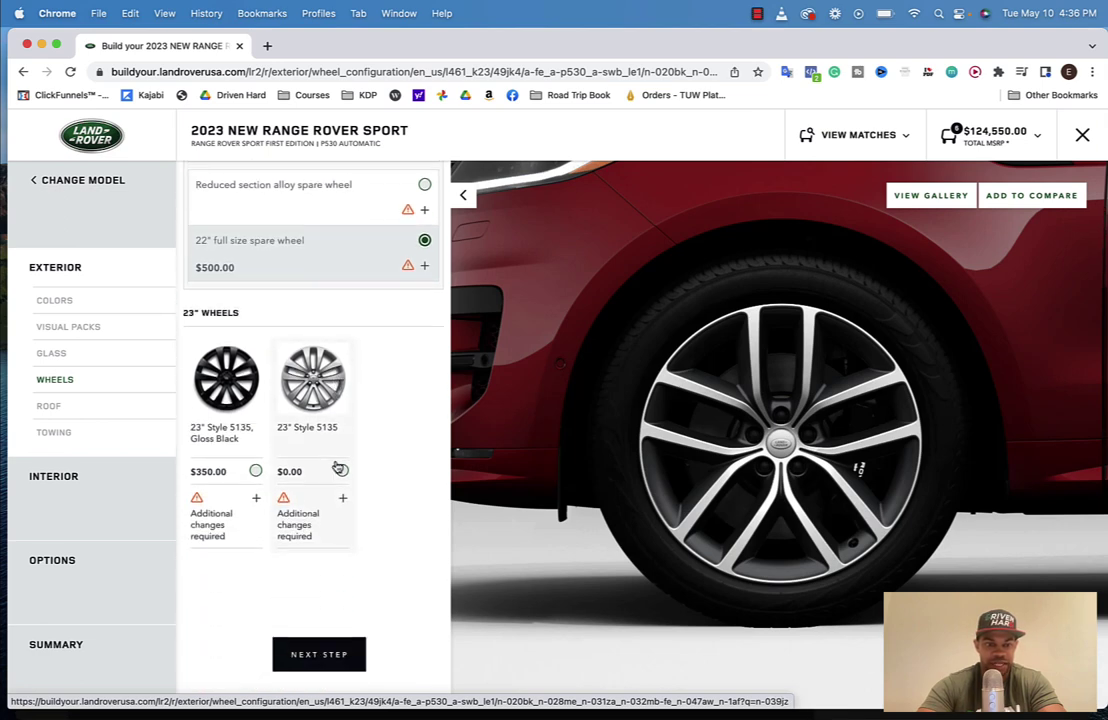
left_click(322, 655)
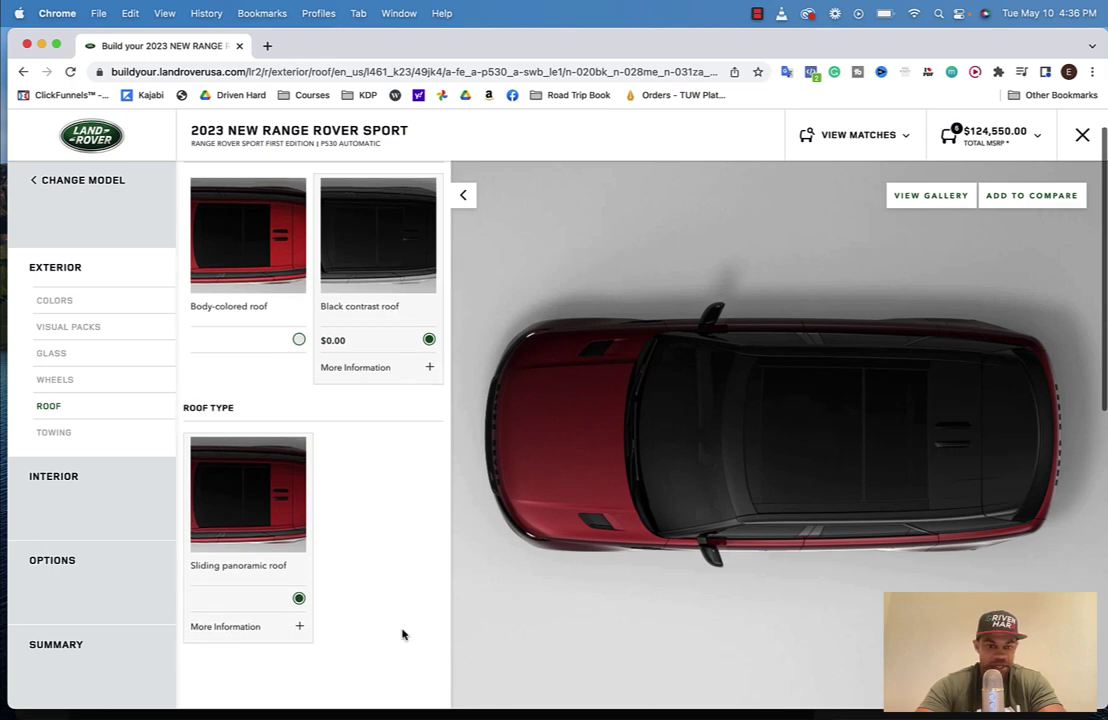
scroll(400, 630, "down", 3)
left_click(310, 604)
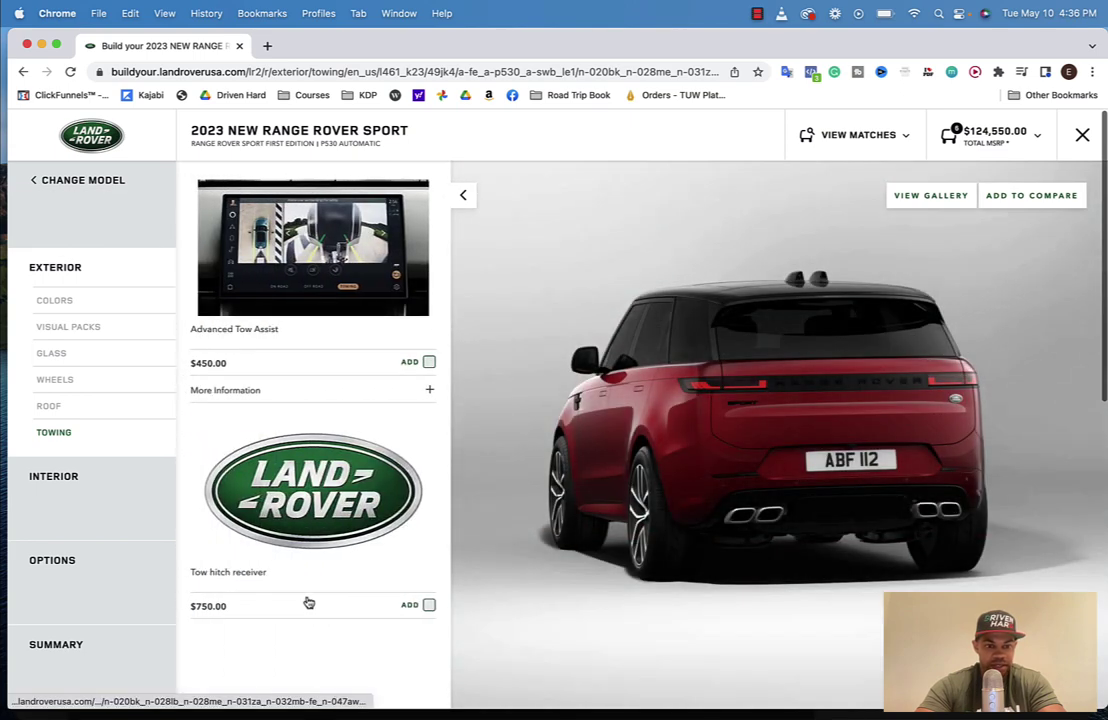
left_click(429, 606)
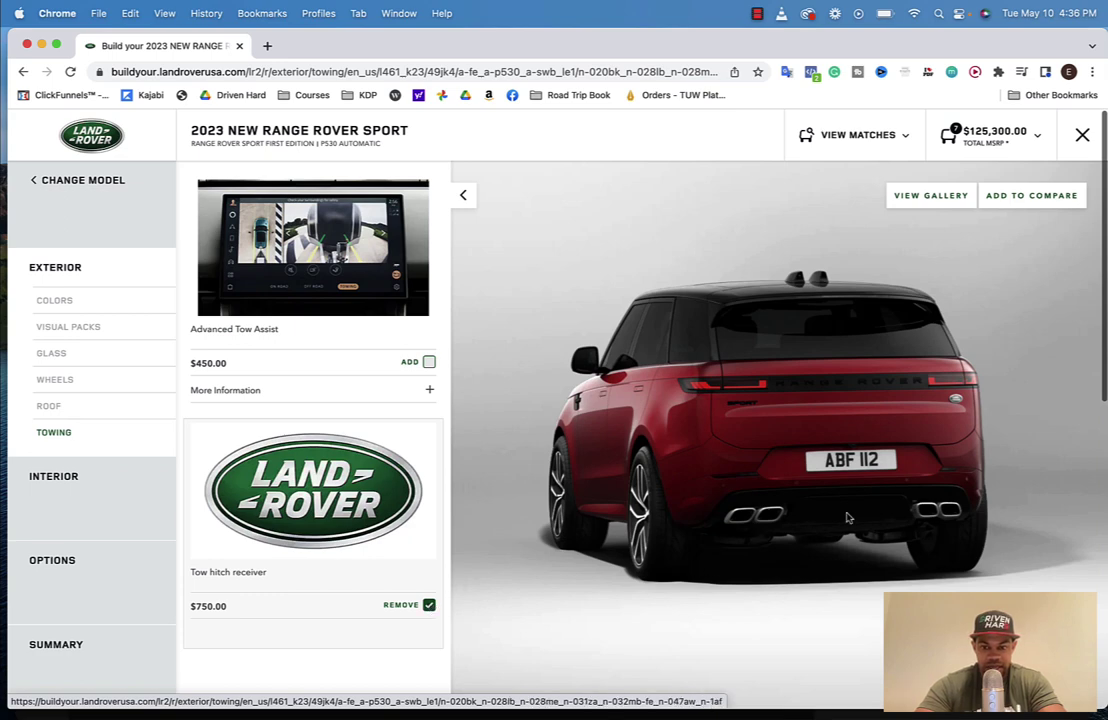
left_click(759, 545)
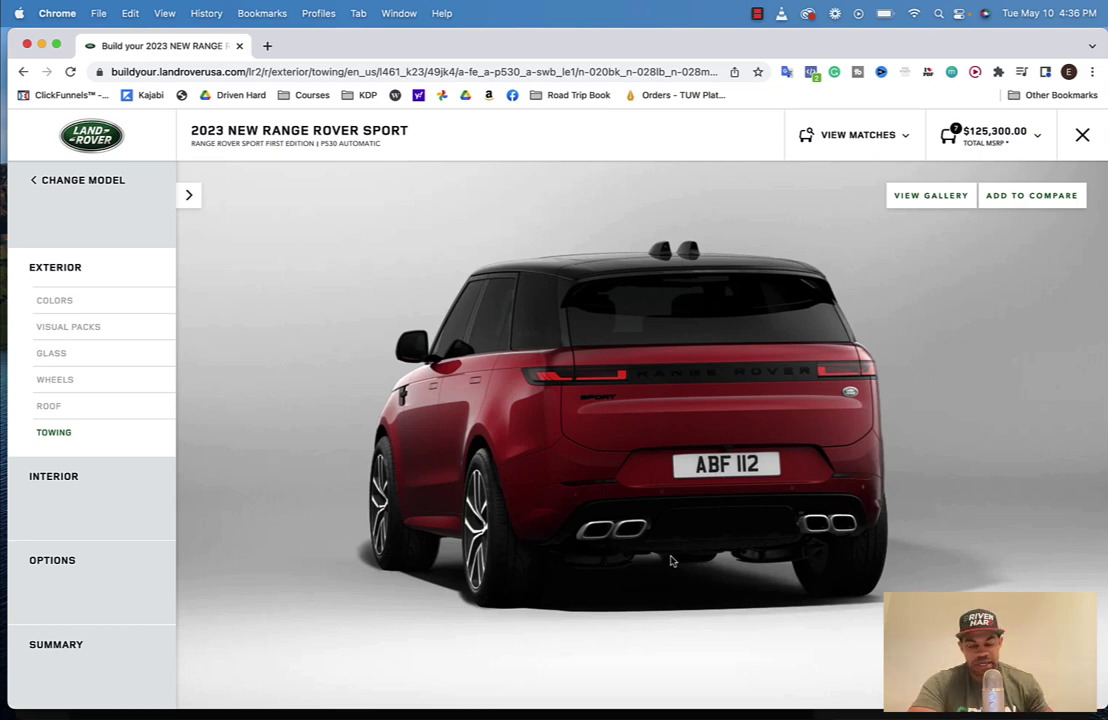
left_click(671, 561)
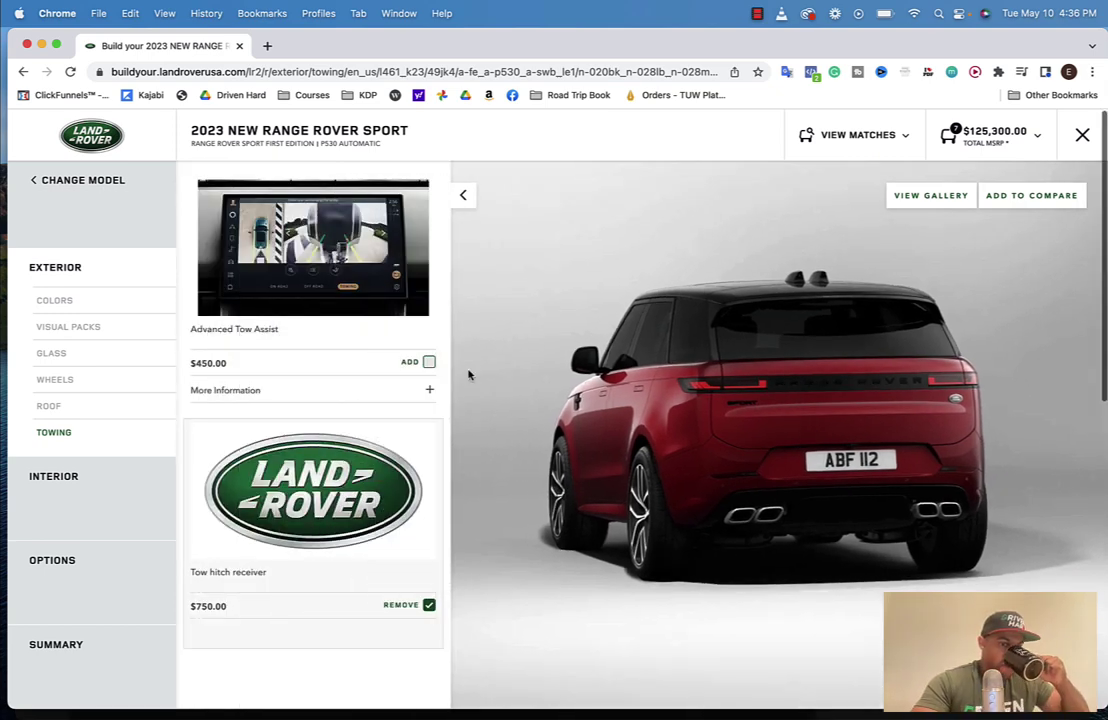
scroll(475, 370, "down", 2)
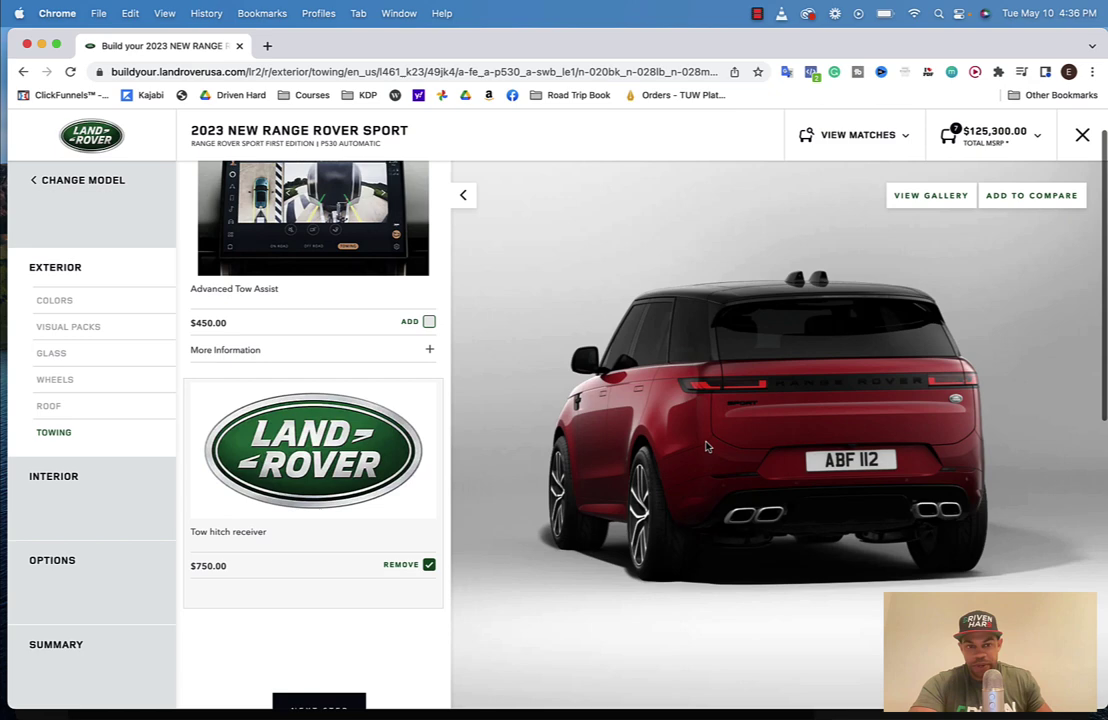
scroll(340, 388, "up", 2)
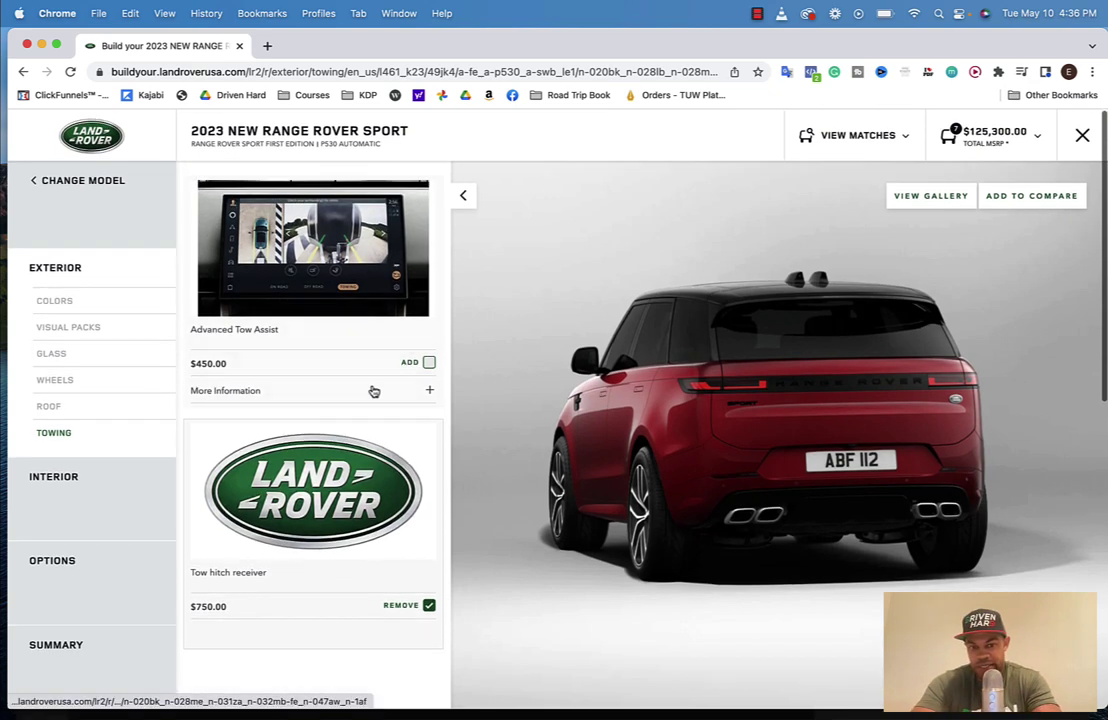
left_click(417, 393)
left_click(417, 394)
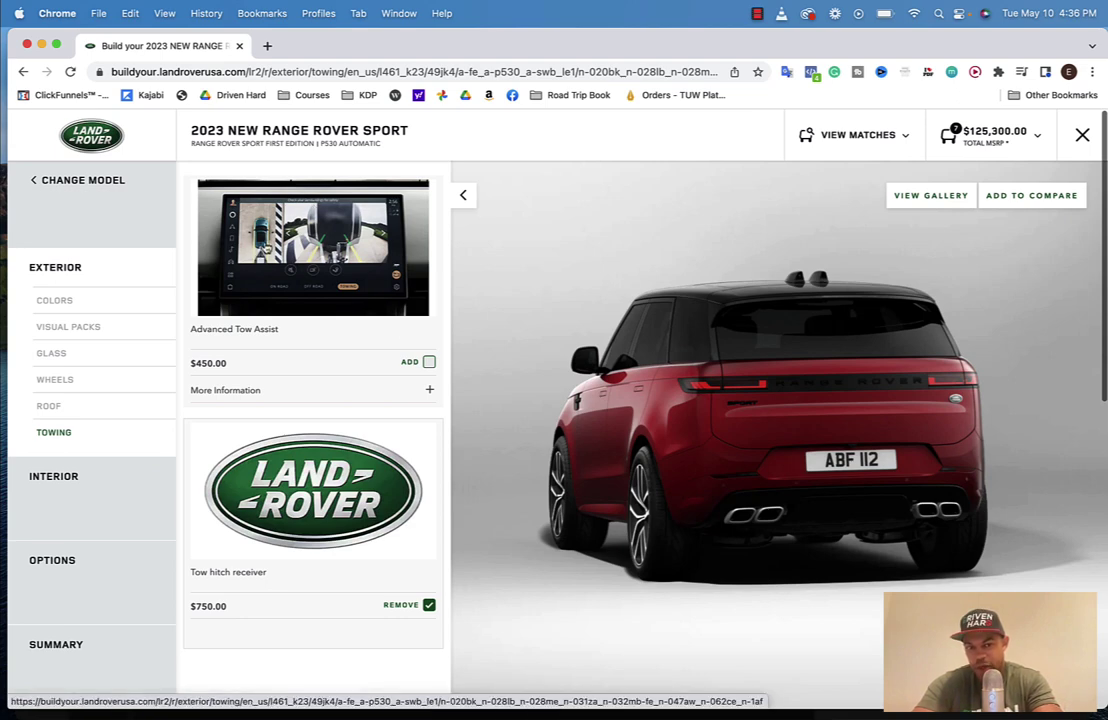
Browse the Interior seating options, expanding and collapsing the Rear Seat Entertainment description.
left_click(83, 480)
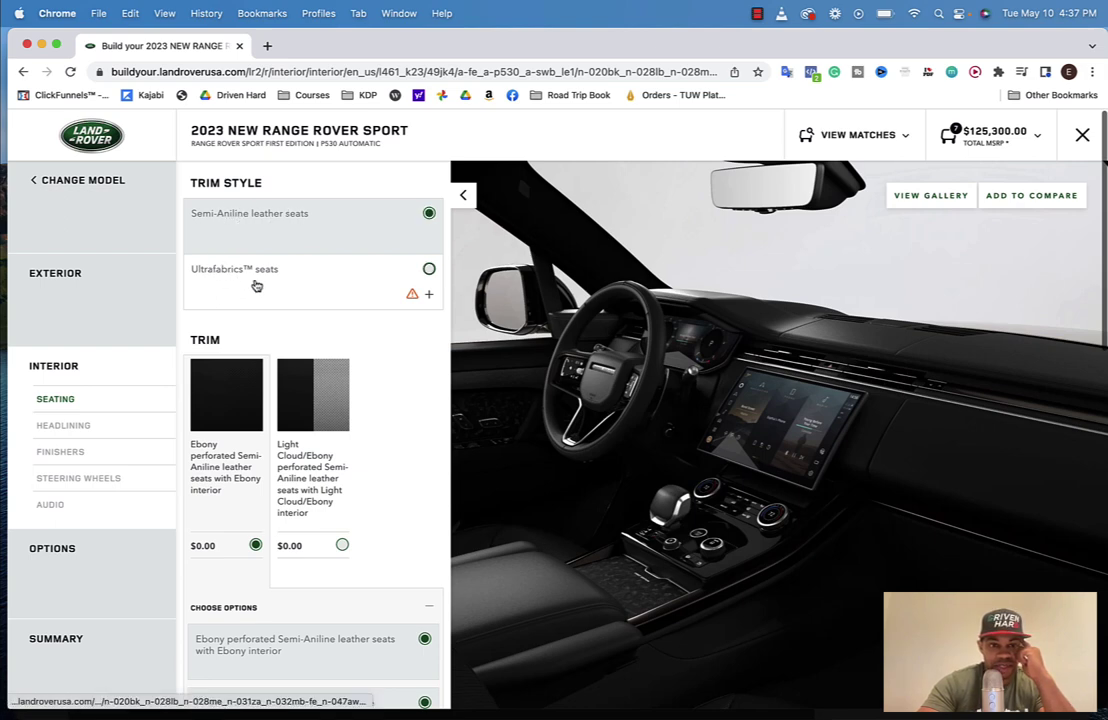
scroll(322, 295, "down", 1)
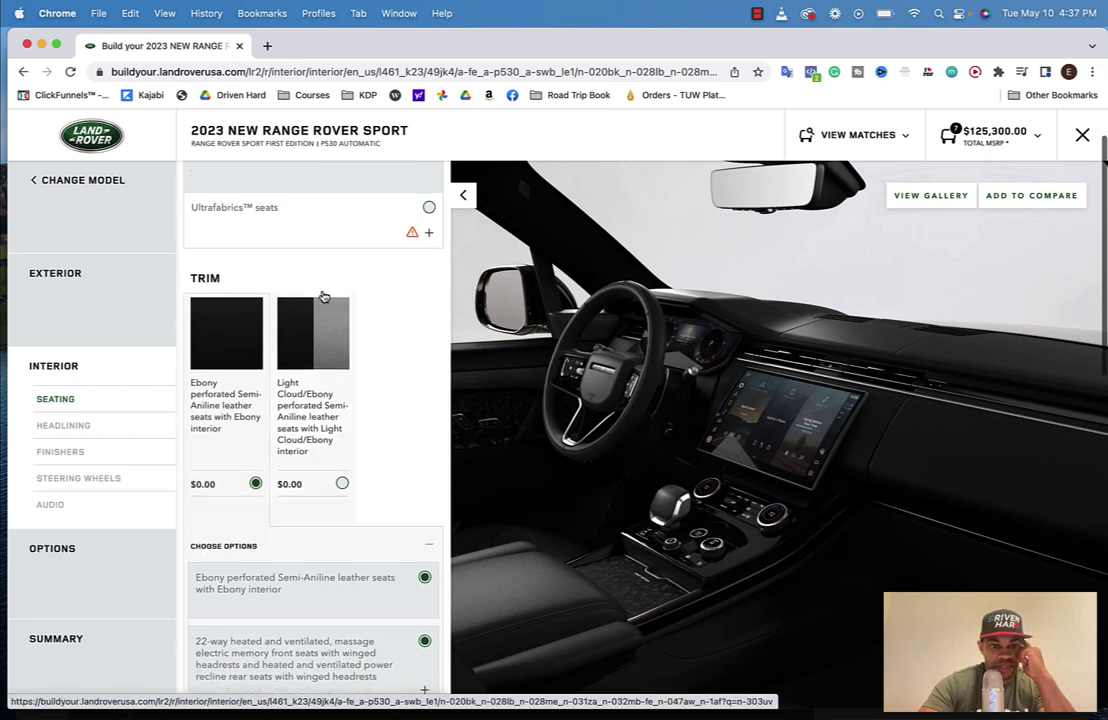
scroll(322, 295, "down", 3)
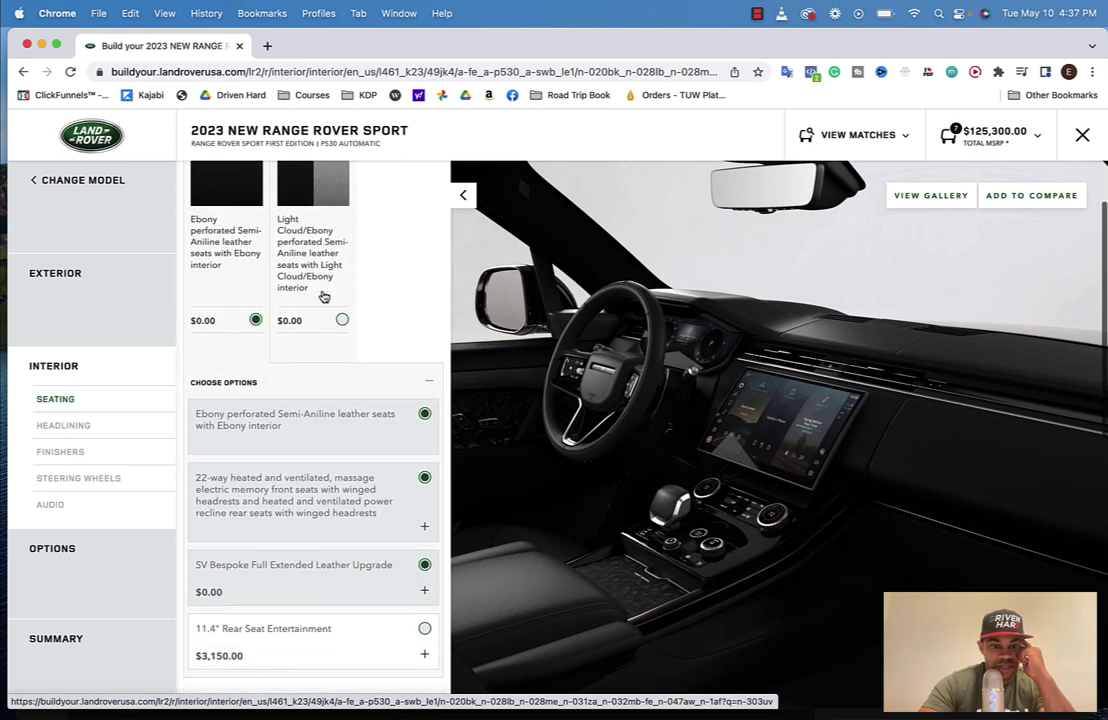
scroll(323, 296, "down", 4)
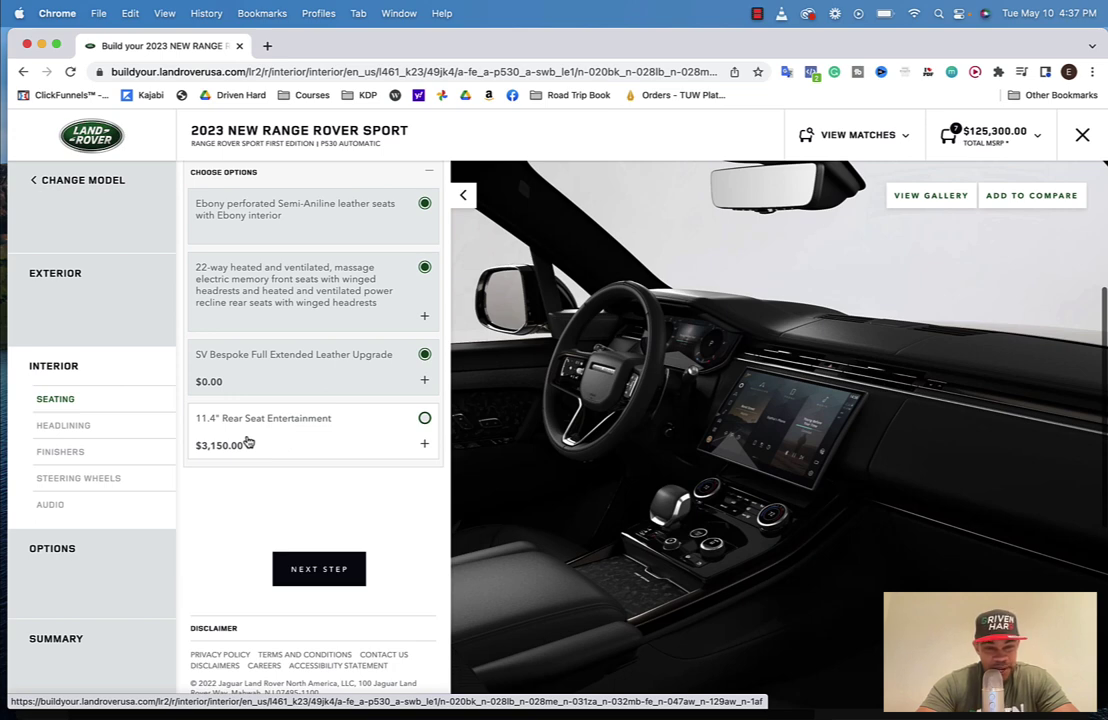
left_click(424, 444)
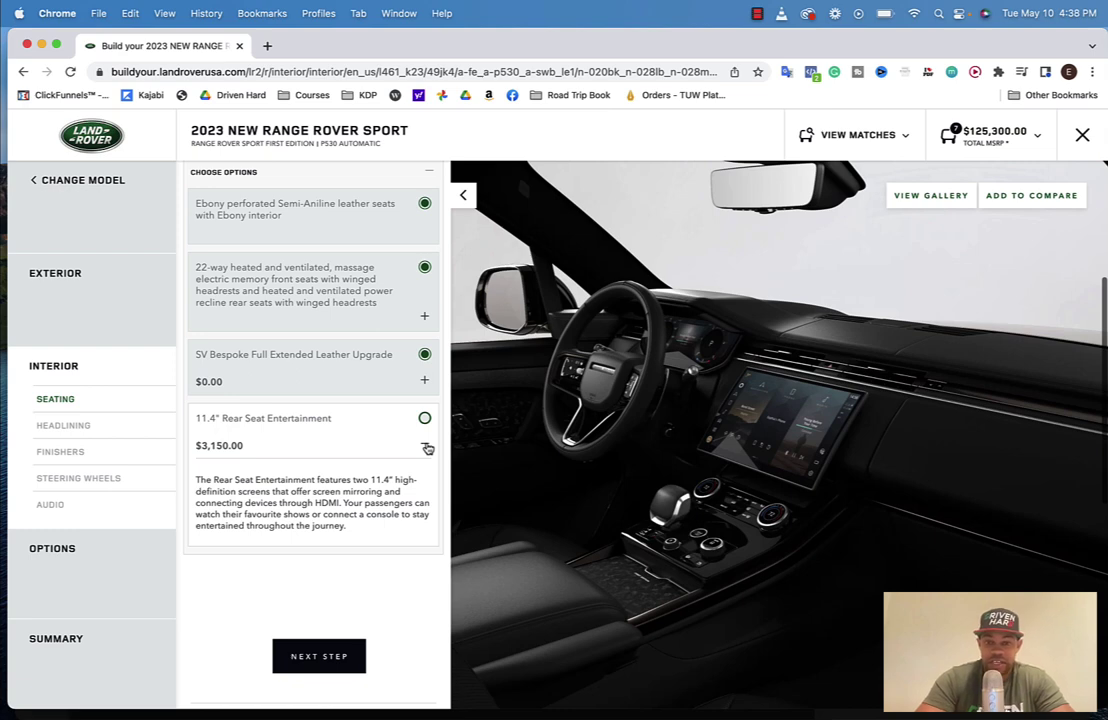
left_click(426, 447)
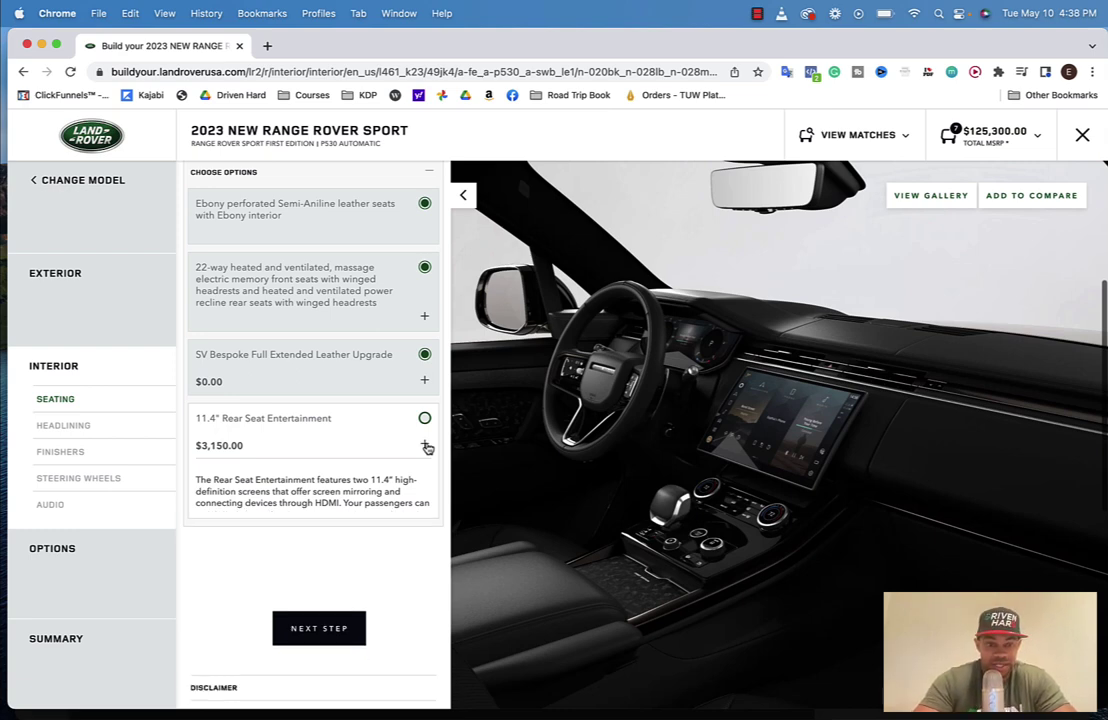
scroll(426, 447, "up", 2)
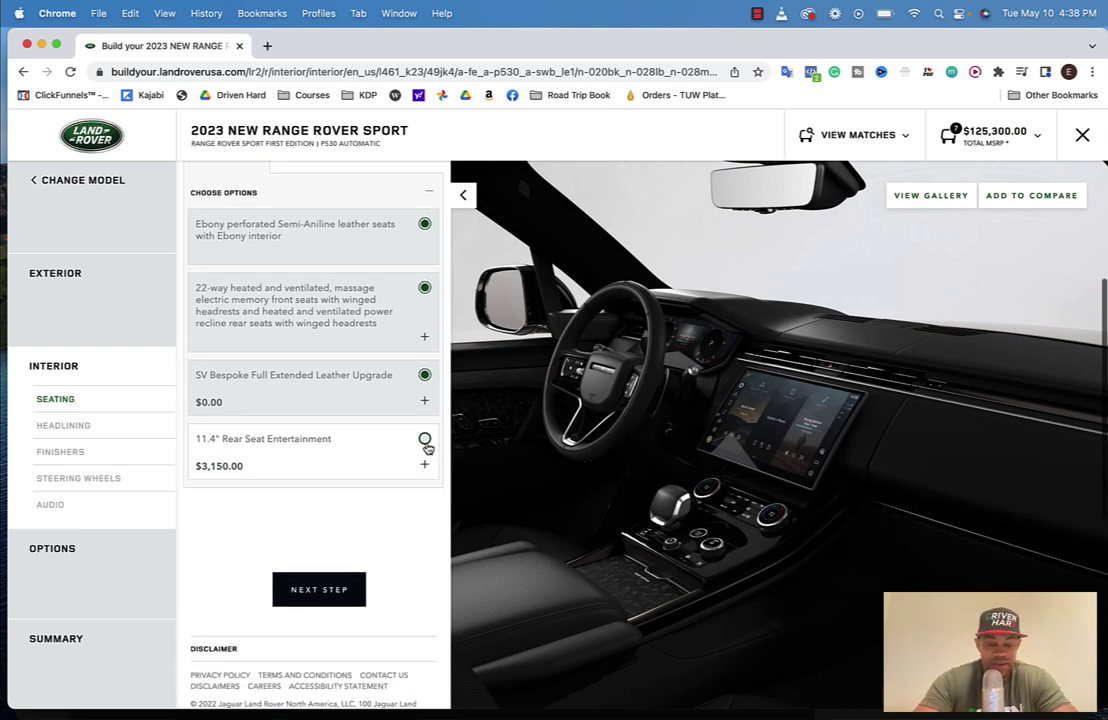
scroll(426, 447, "up", 3)
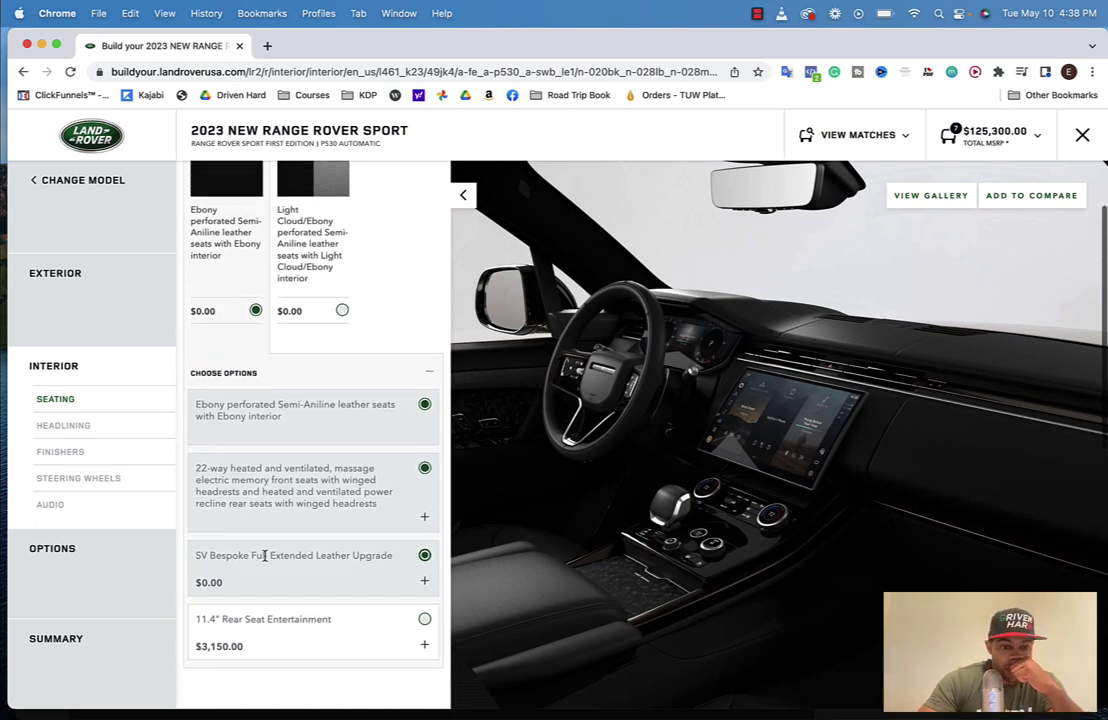
scroll(309, 555, "up", 3)
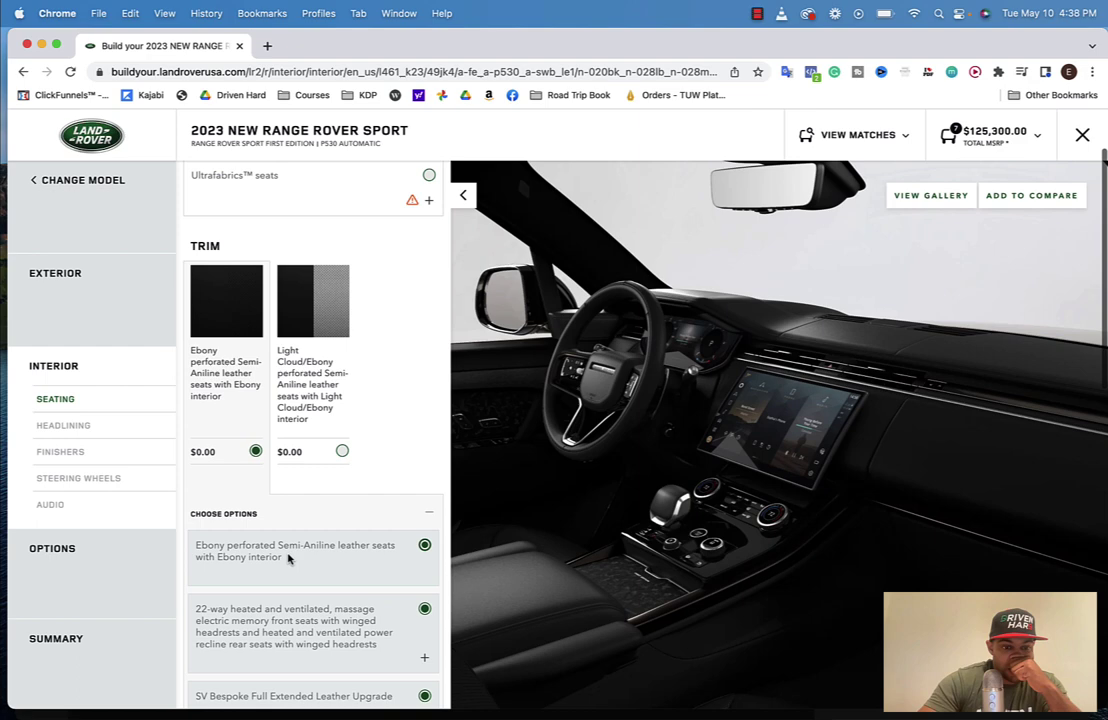
scroll(267, 559, "down", 4)
scroll(267, 559, "up", 6)
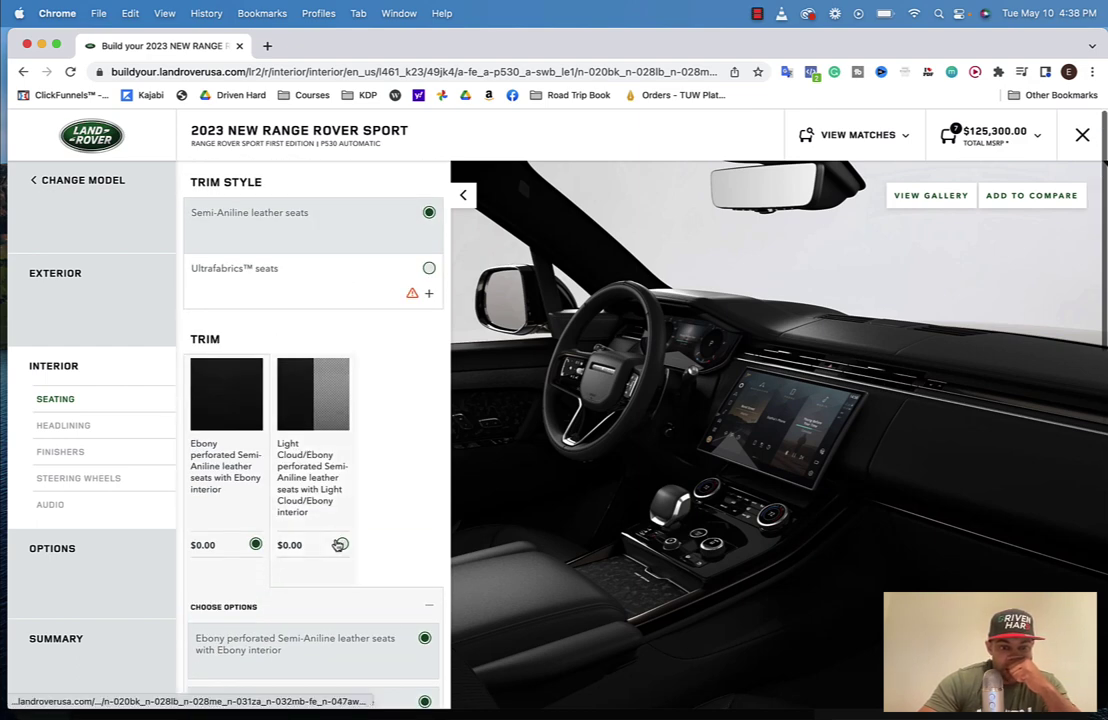
Choose Light Cloud/Ebony perforated Semi-Aniline leather seats, then go to the Headlining section.
left_click(340, 545)
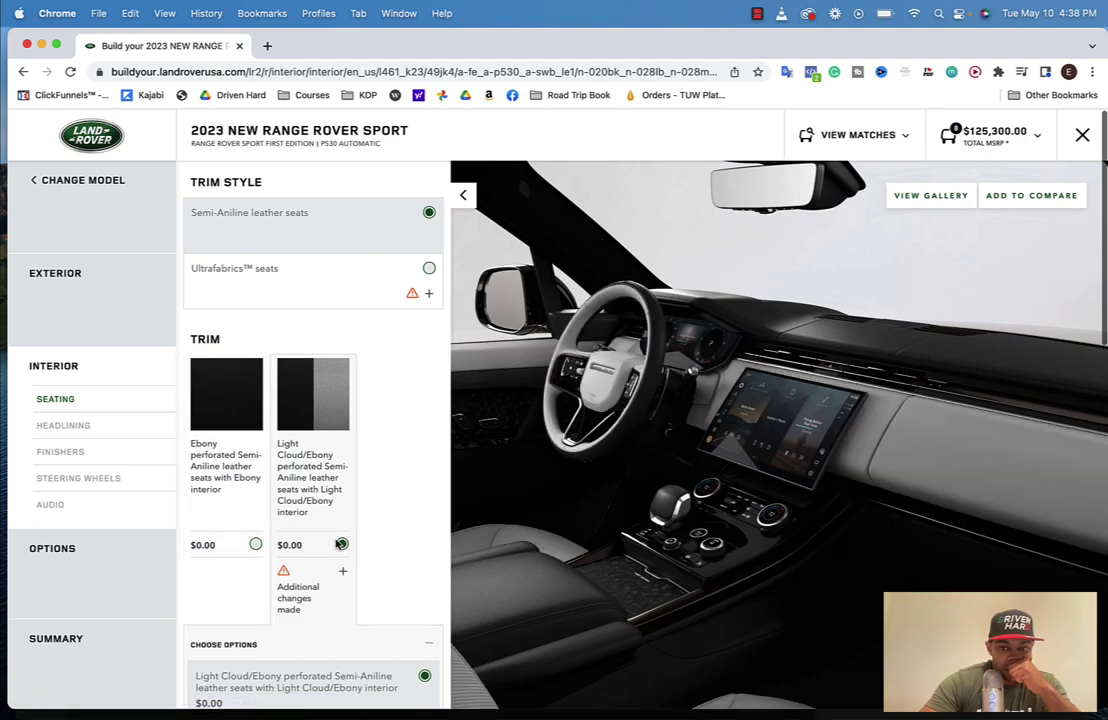
scroll(338, 545, "down", 5)
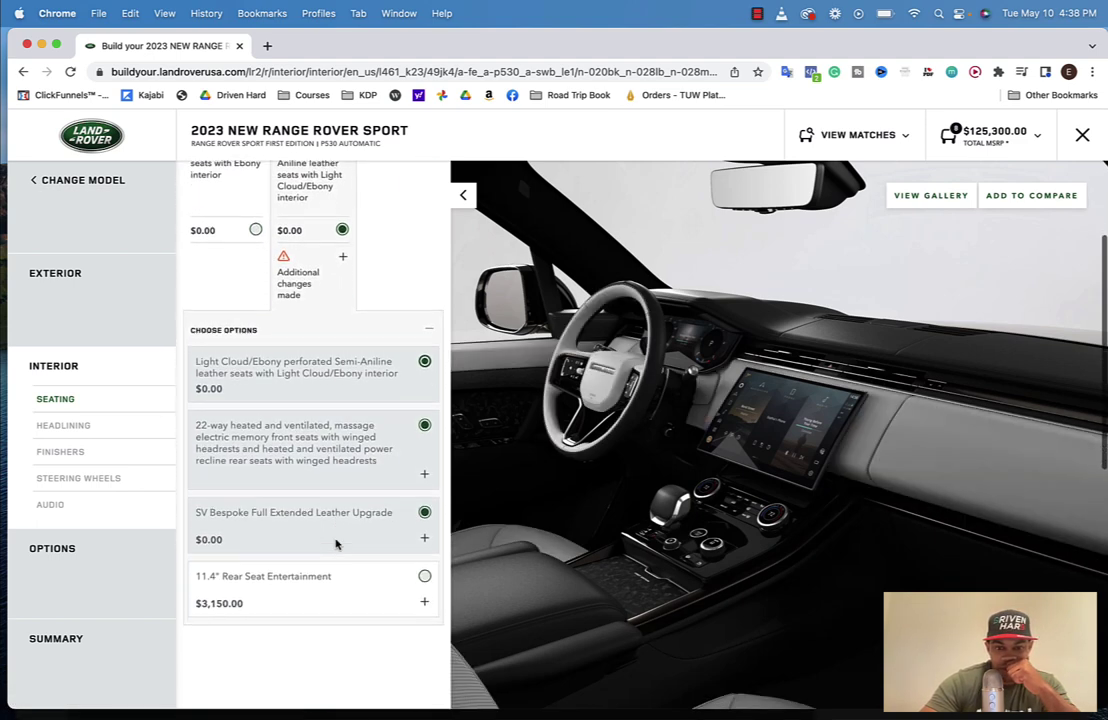
scroll(336, 544, "down", 2)
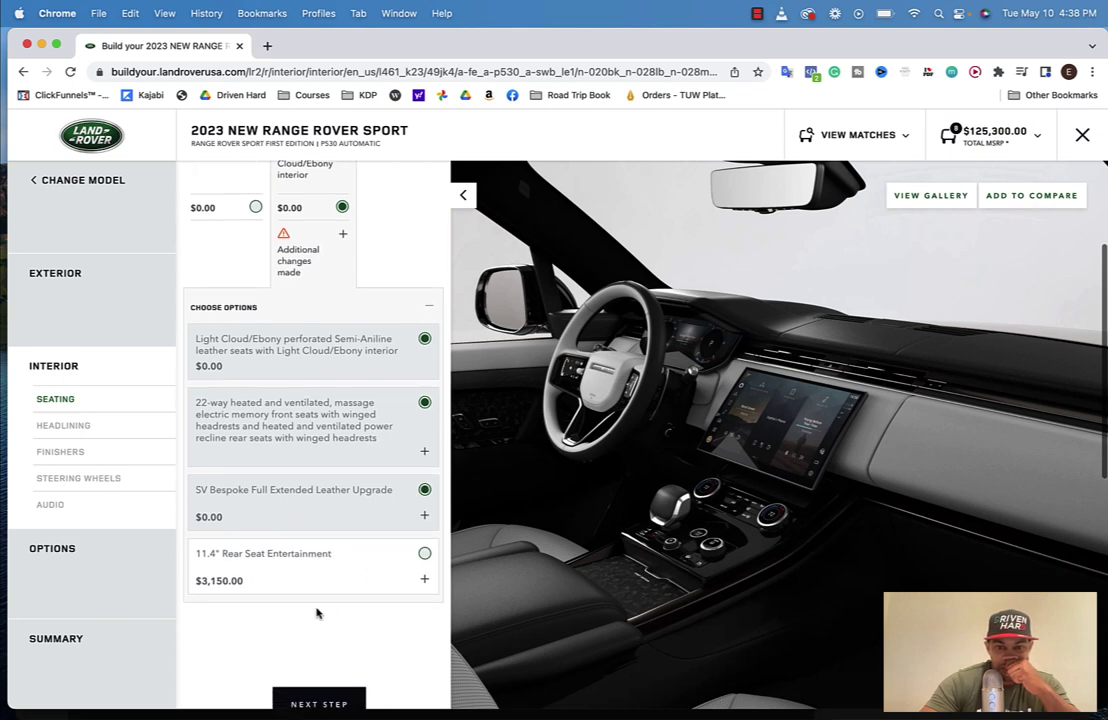
scroll(316, 610, "down", 2)
scroll(317, 607, "up", 7)
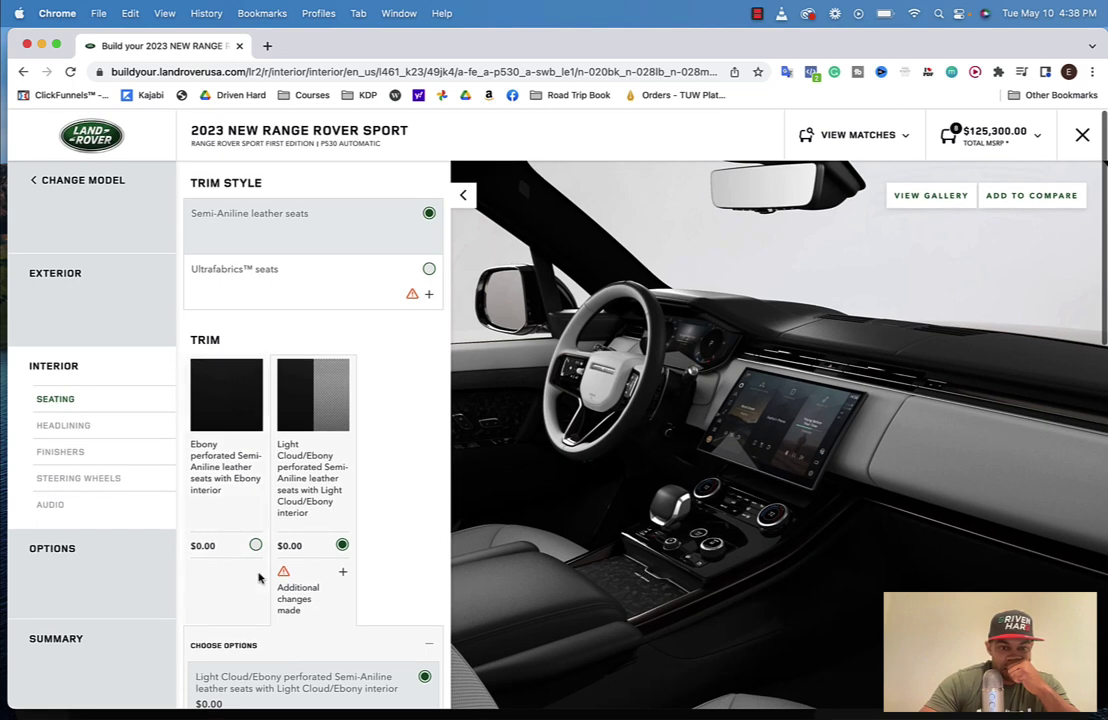
left_click(75, 427)
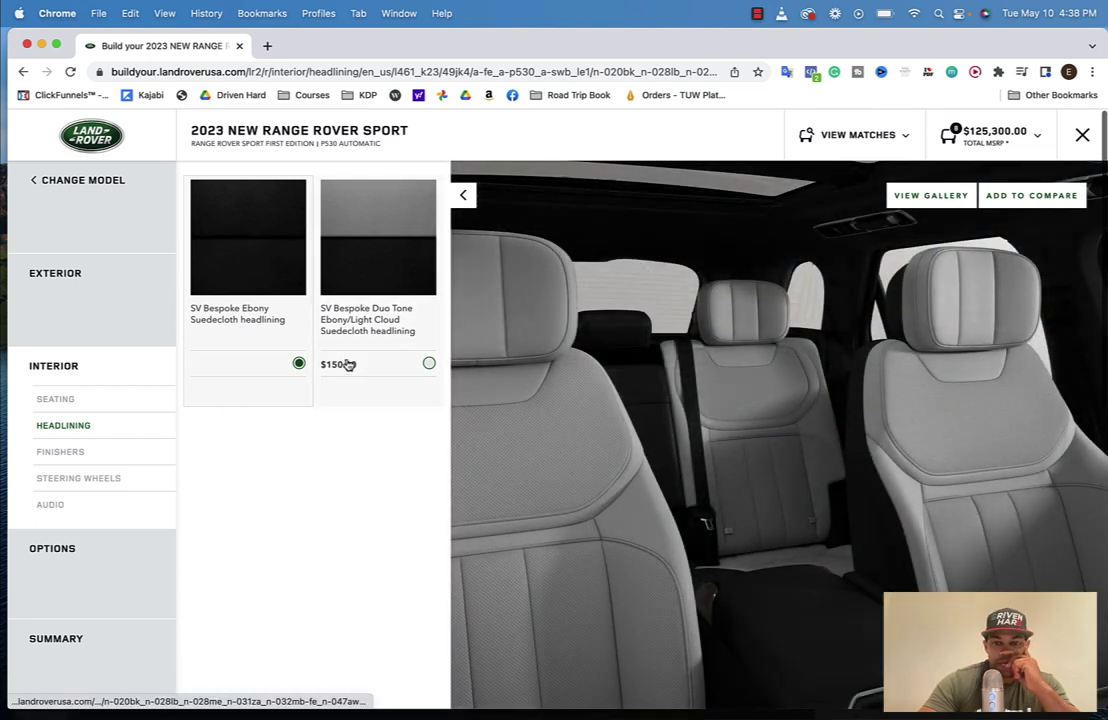
Pick the Duo Tone Ebony/Light Cloud headlining and add a heated steering wheel, total $125,750.00.
left_click(428, 368)
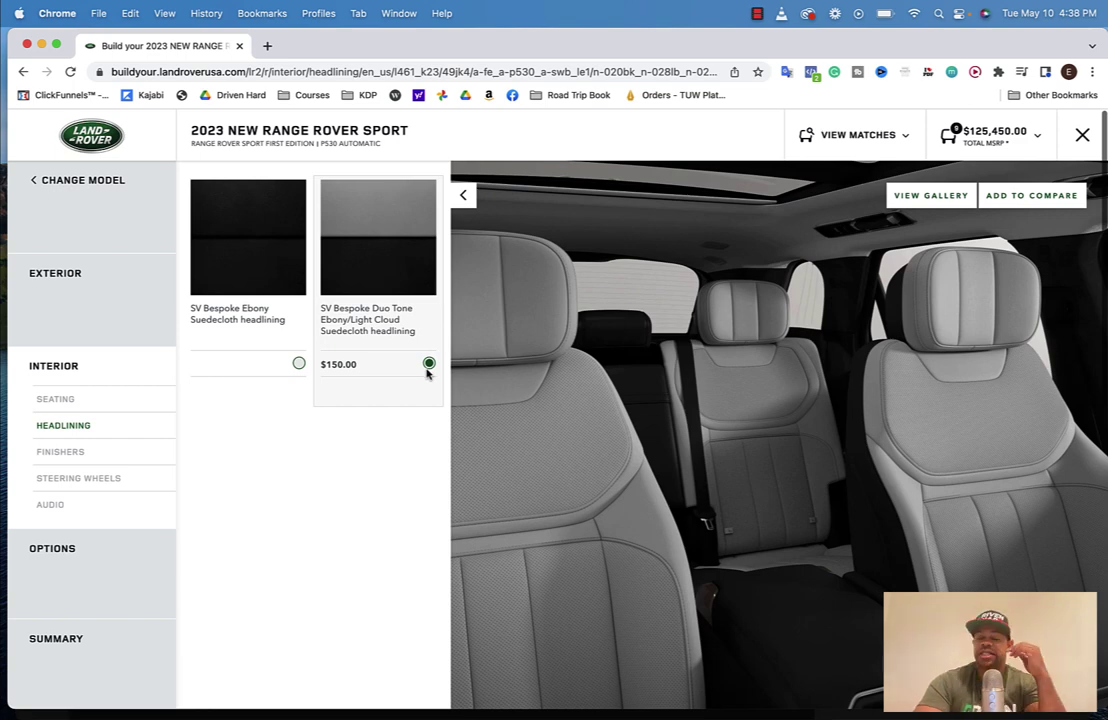
left_click(100, 452)
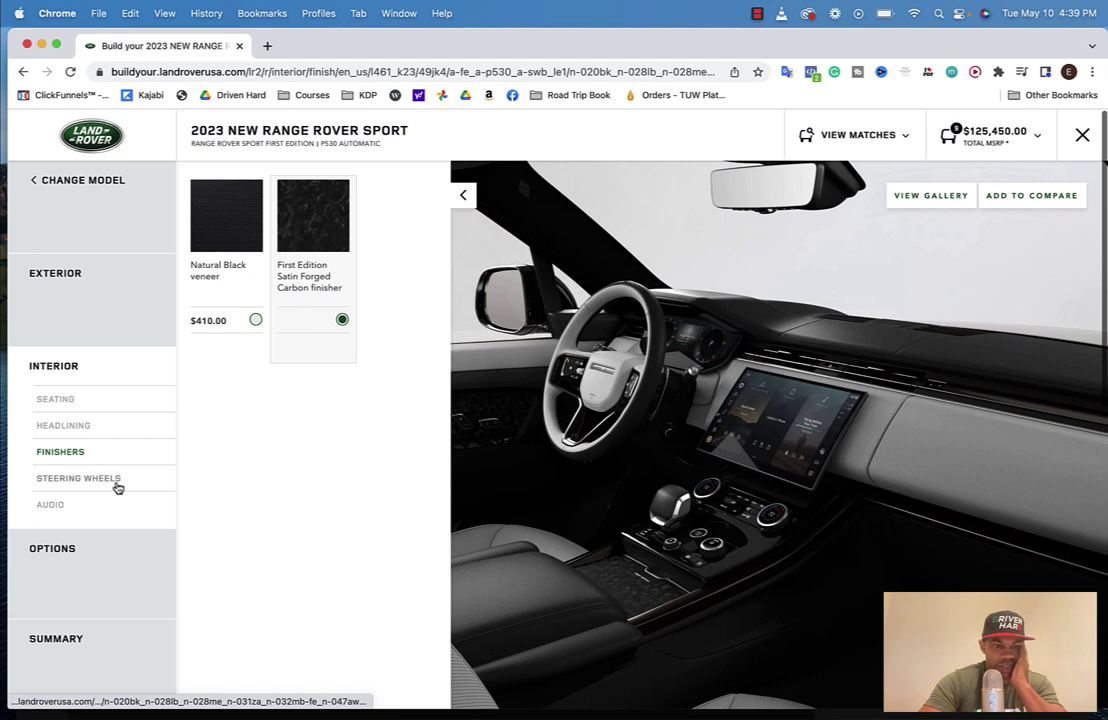
left_click(116, 485)
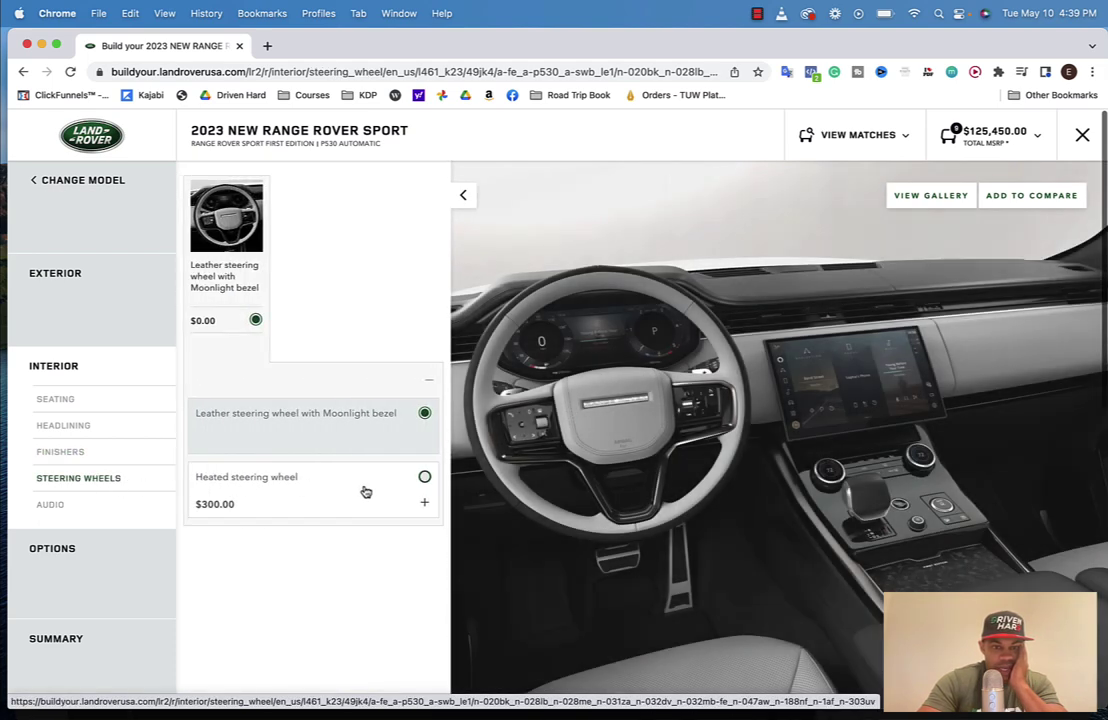
left_click(366, 491)
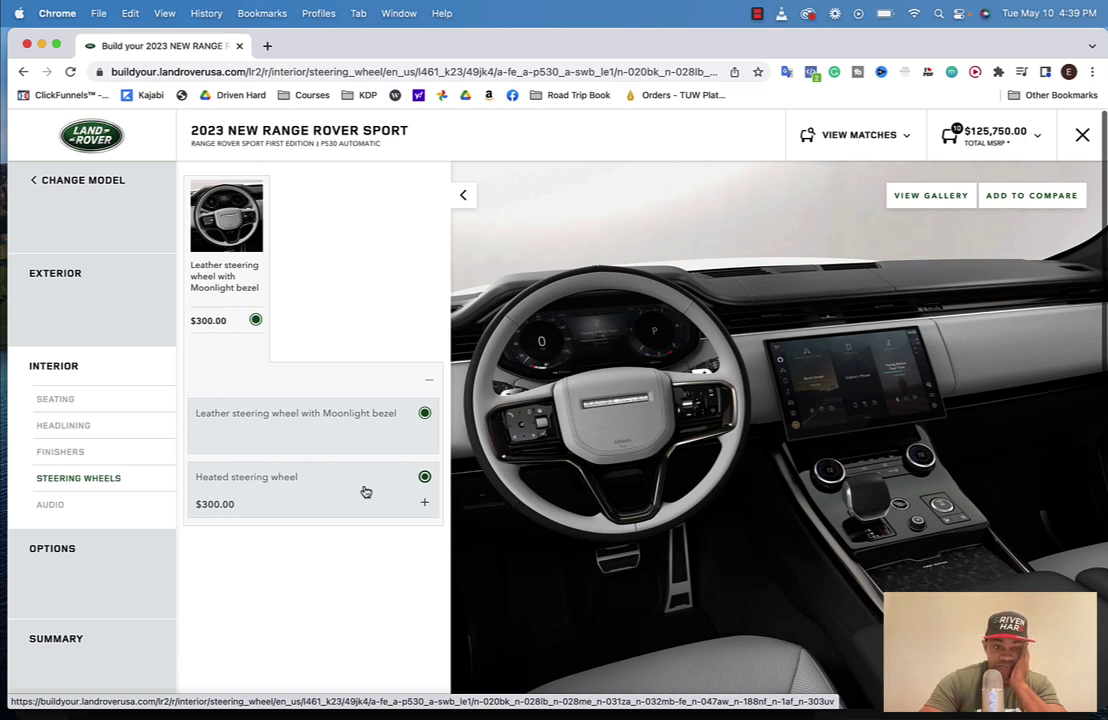
left_click(50, 506)
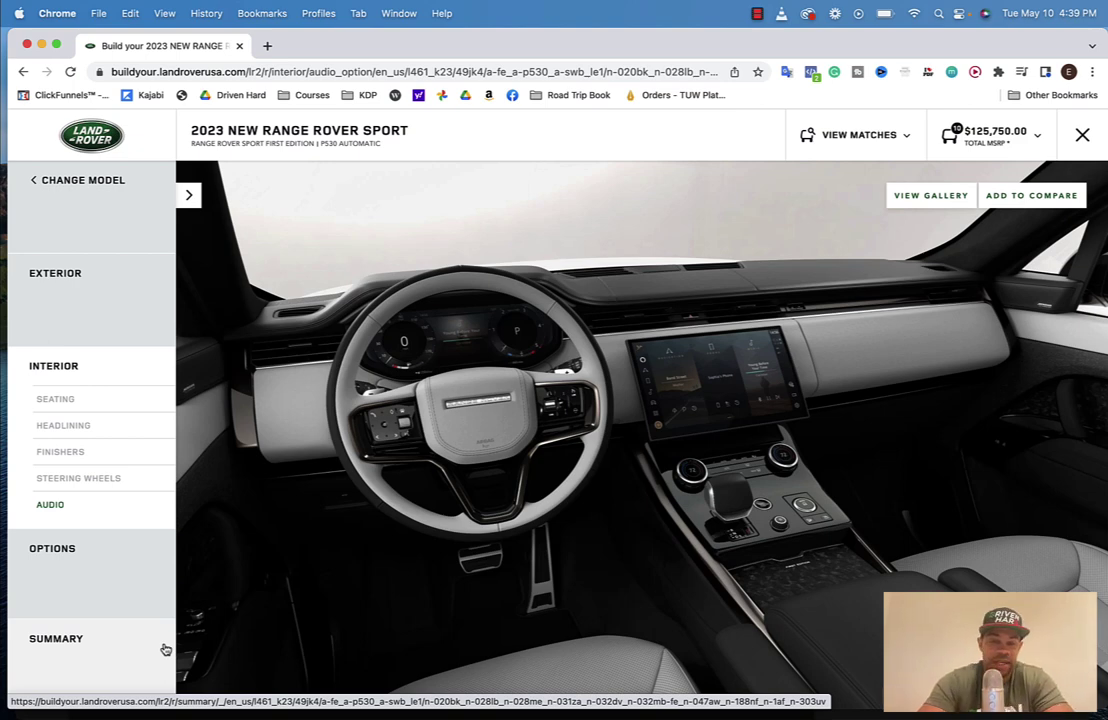
Upgrade the audio to the $4,550 Meridian Signature Sound System.
left_click(50, 504)
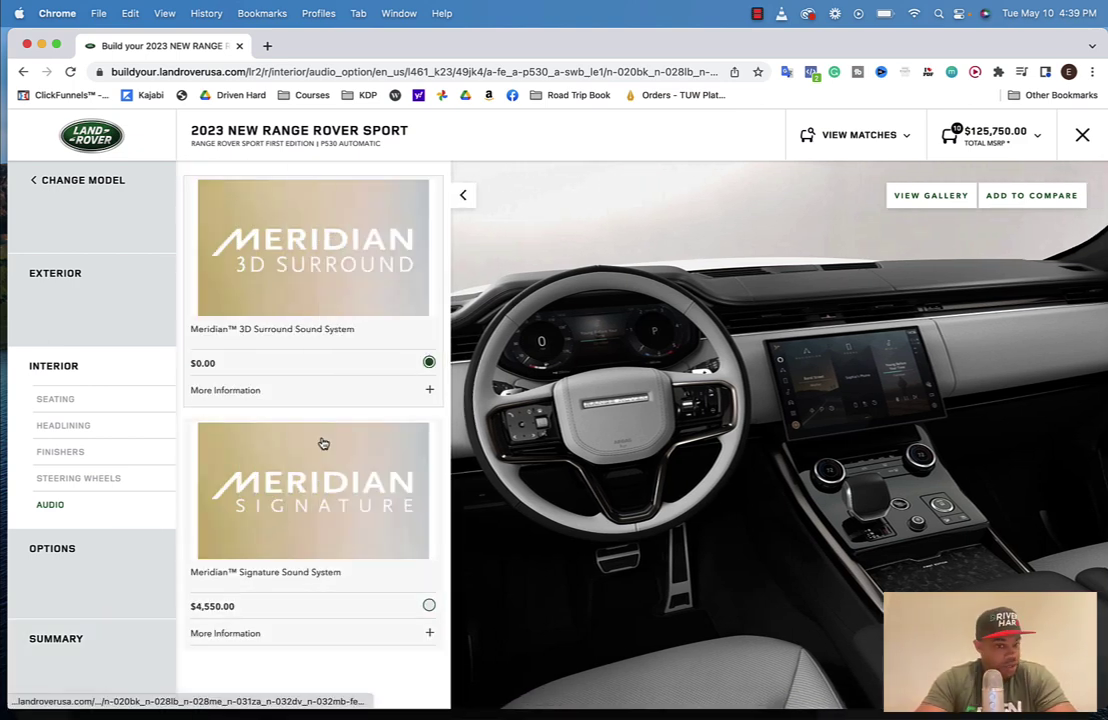
scroll(330, 470, "down", 1)
scroll(330, 470, "up", 1)
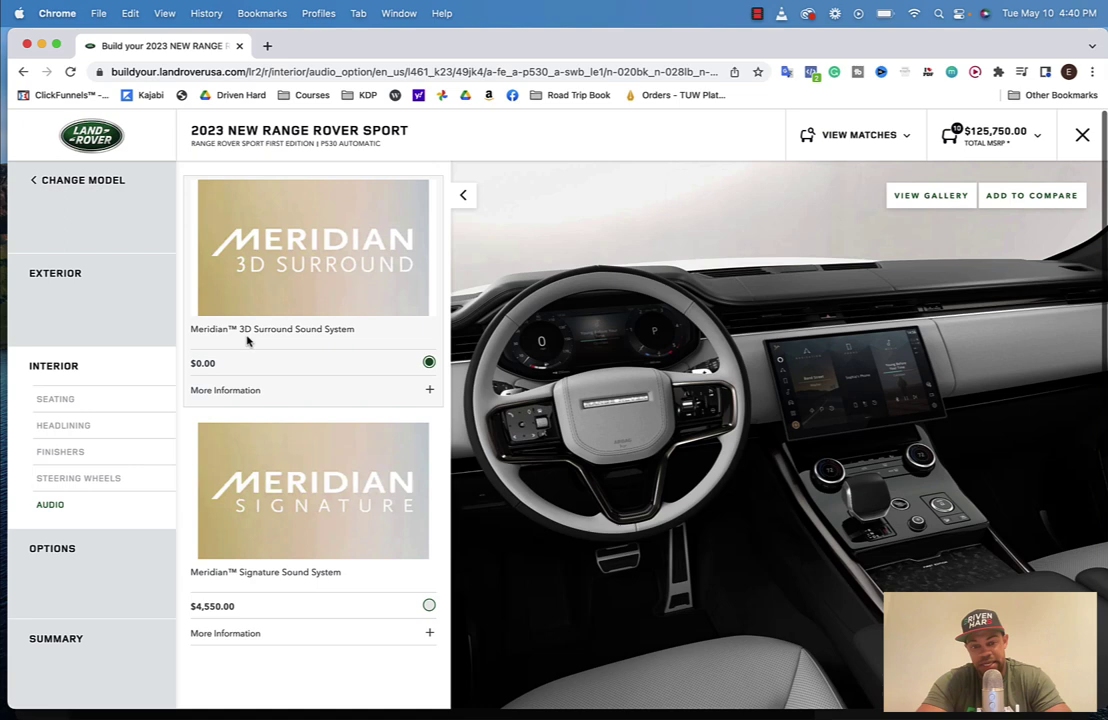
left_click(429, 608)
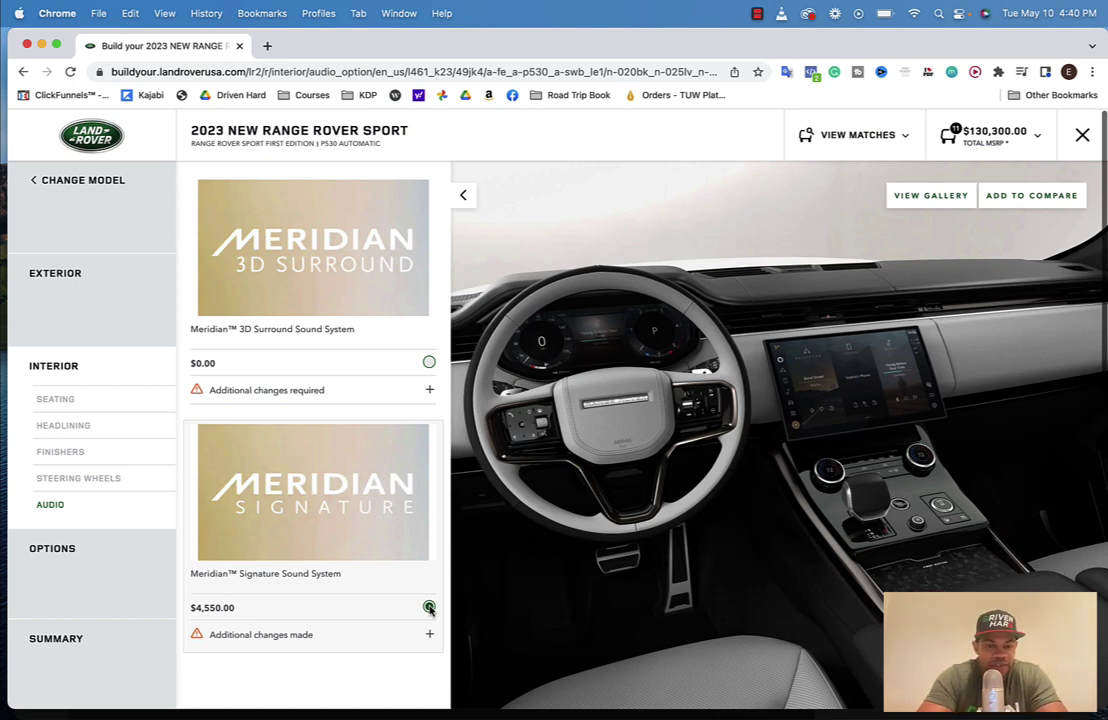
Review the additional changes note that the Meridian Signature upgrade triggered.
scroll(429, 607, "down", 2)
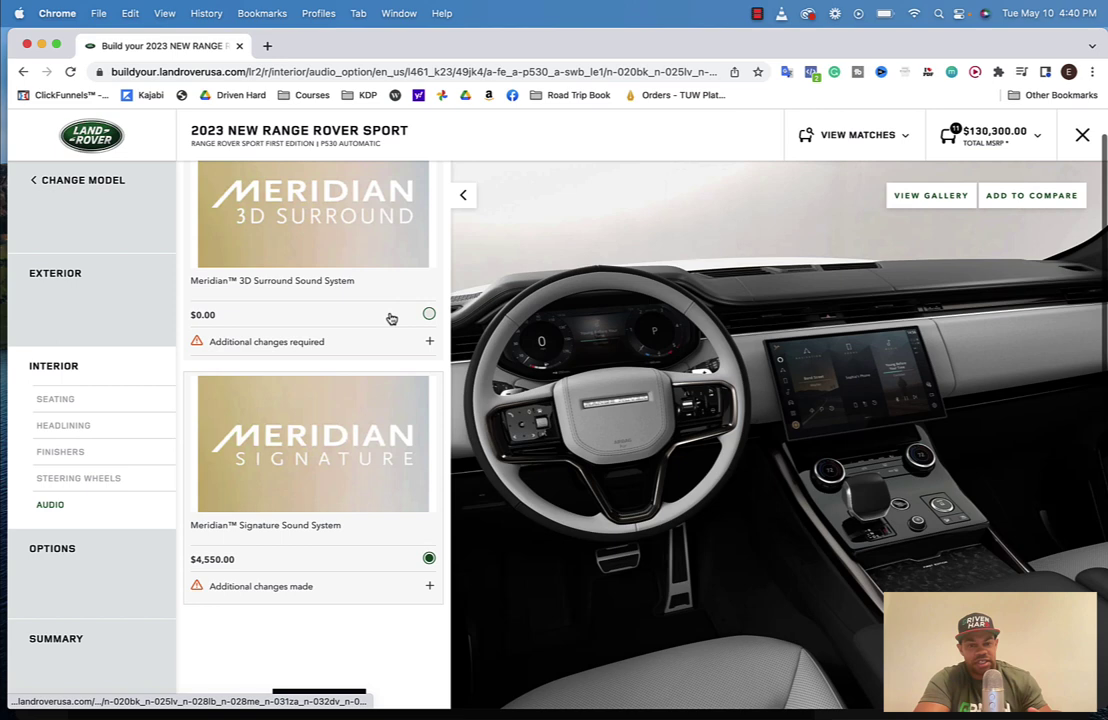
left_click(413, 588)
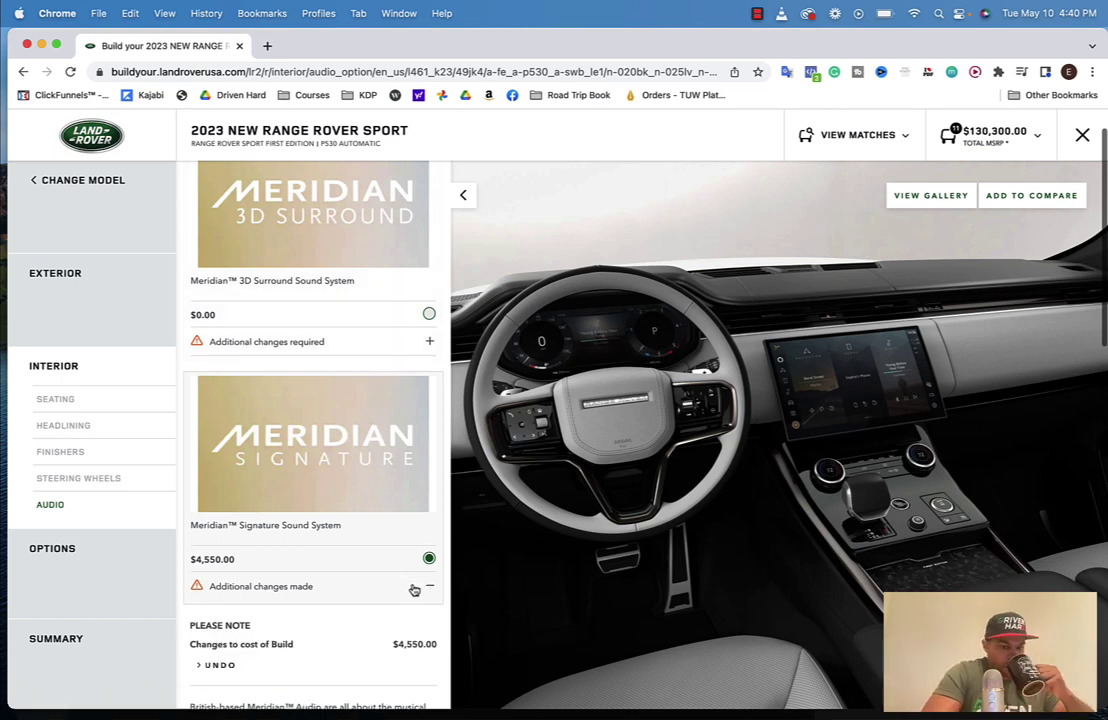
scroll(414, 590, "down", 5)
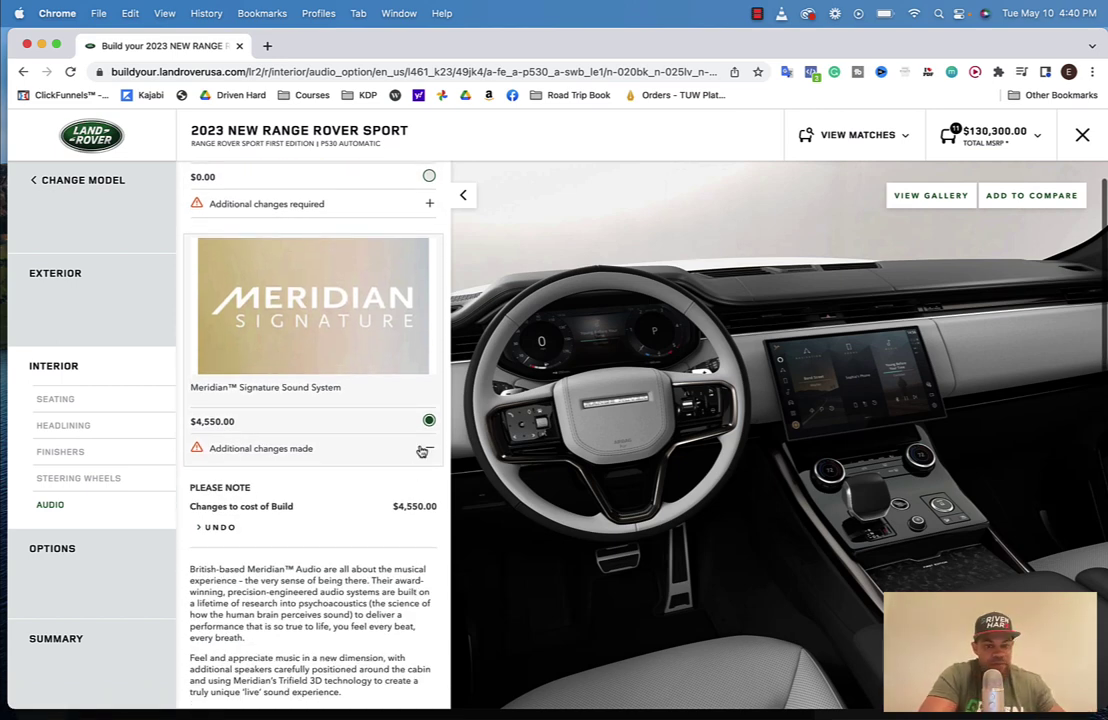
left_click(421, 451)
left_click(426, 401)
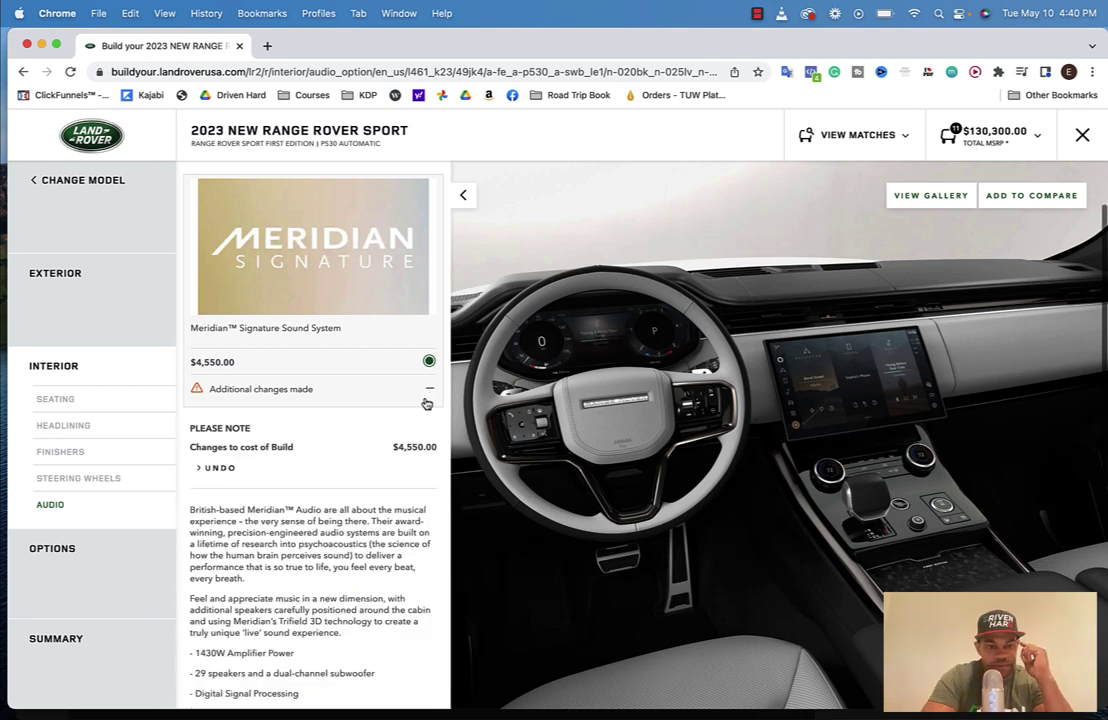
scroll(420, 400, "down", 5)
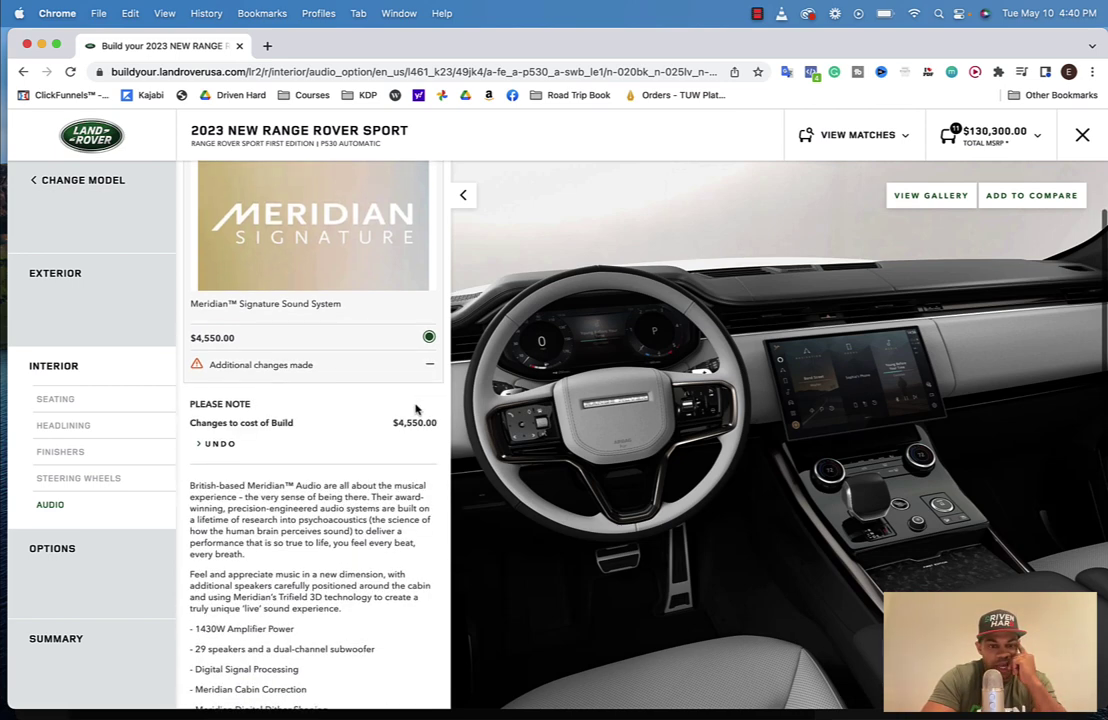
scroll(396, 447, "up", 8)
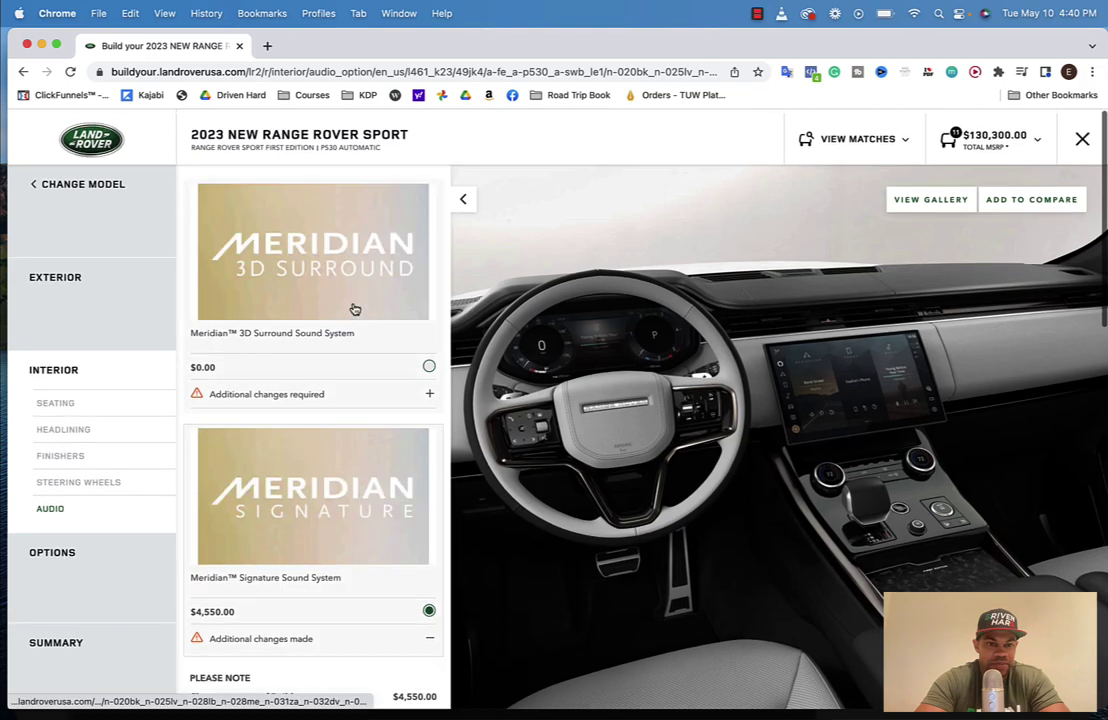
Check the Meridian 3D Surround notes, then read the Meridian Signature feature list.
left_click(419, 396)
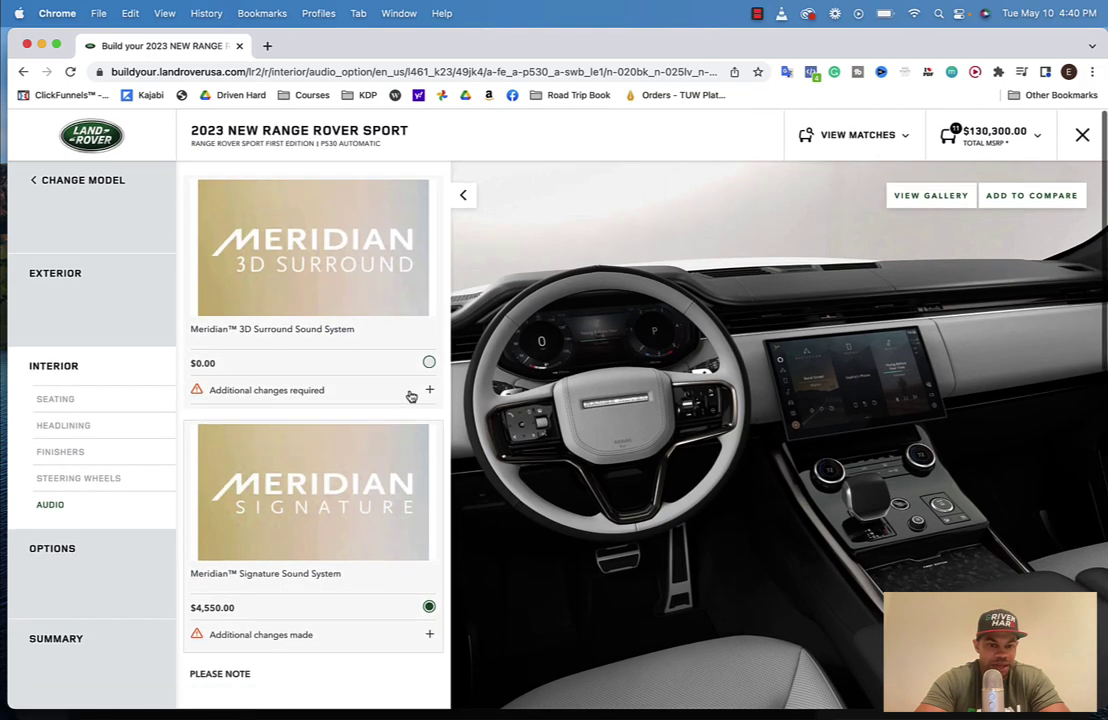
left_click(428, 390)
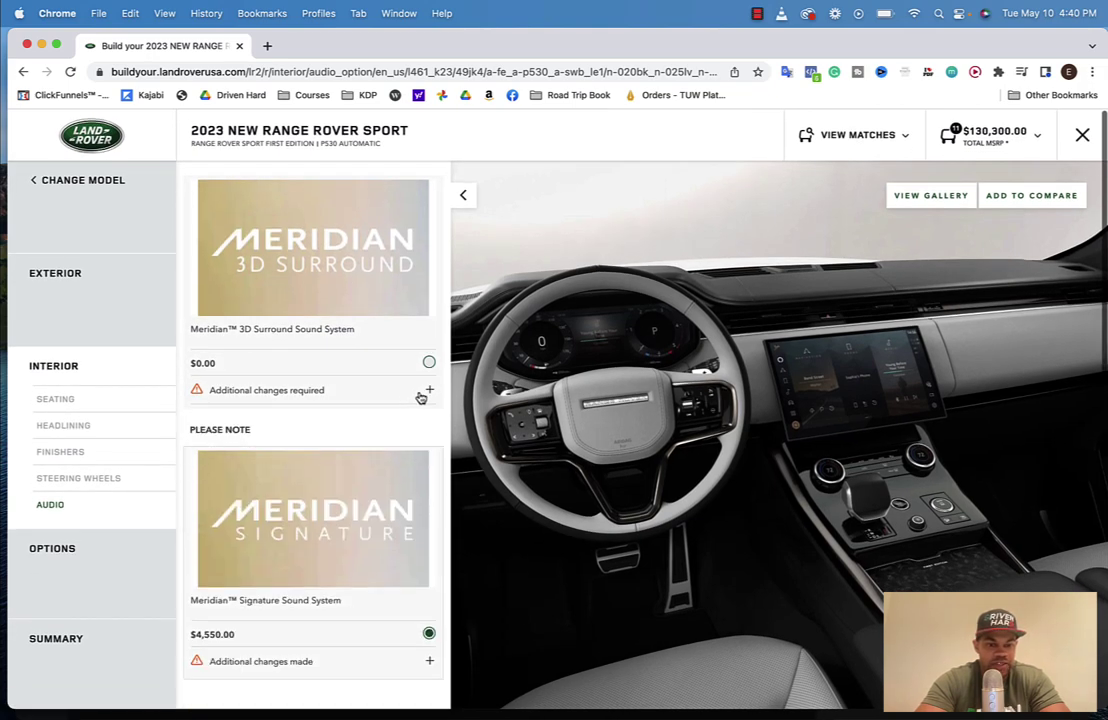
scroll(420, 396, "down", 5)
left_click(402, 265)
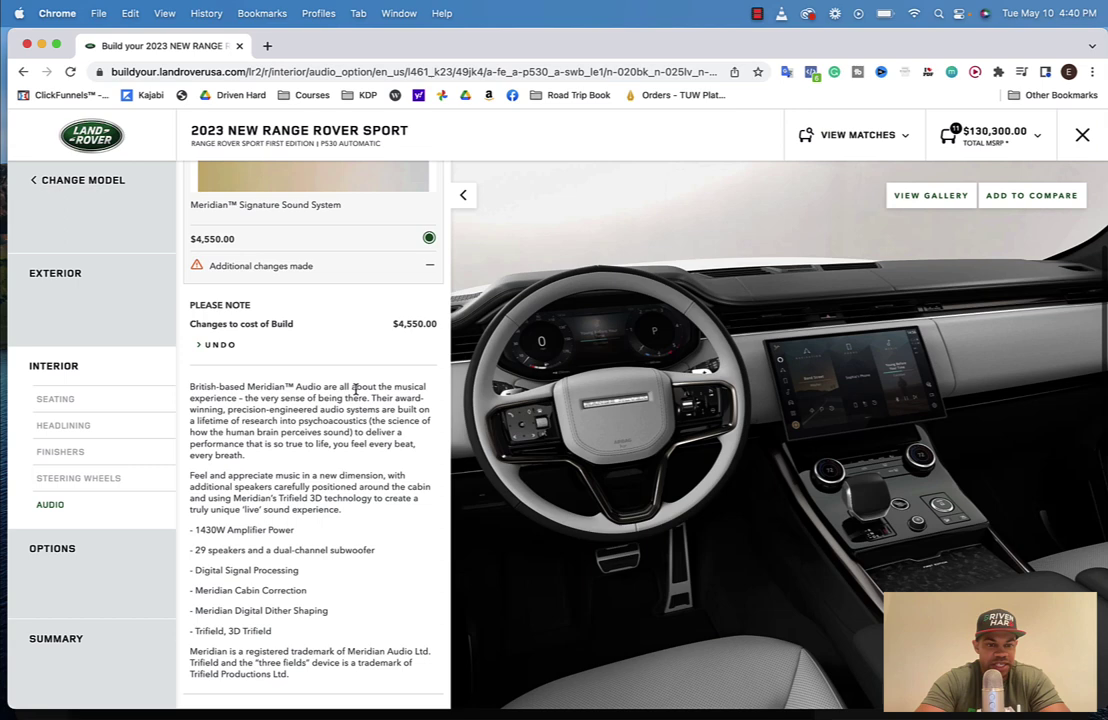
scroll(357, 388, "down", 1)
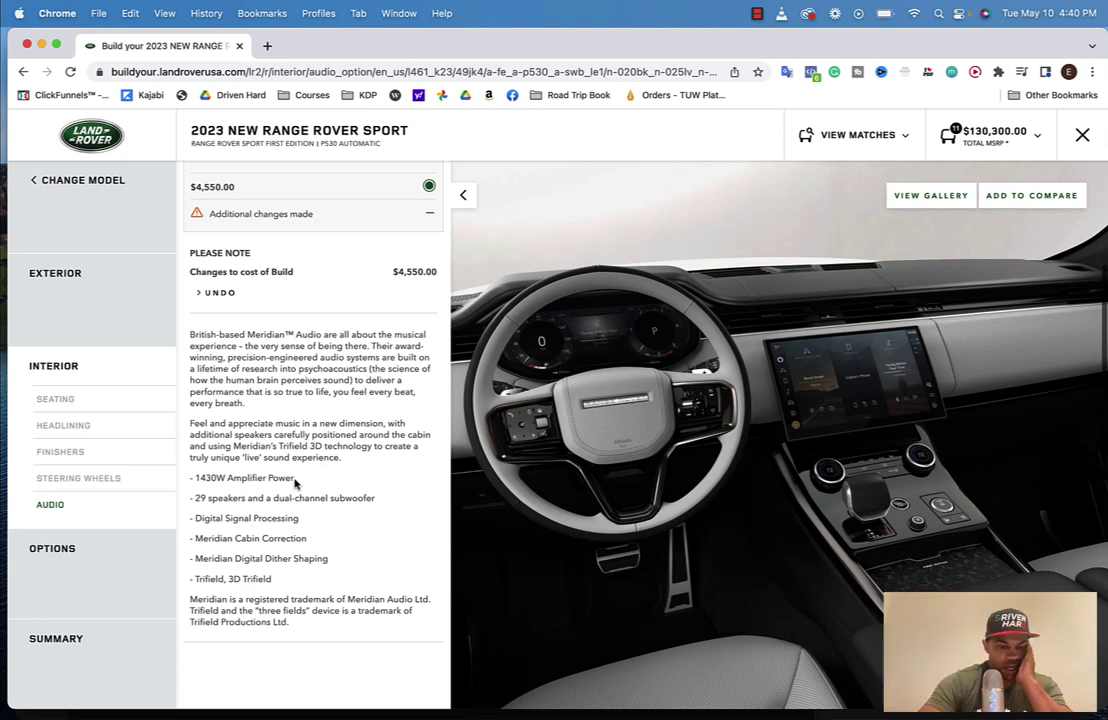
Add the $640 Cold Climate Pack from Packs and glance at its details.
left_click(57, 543)
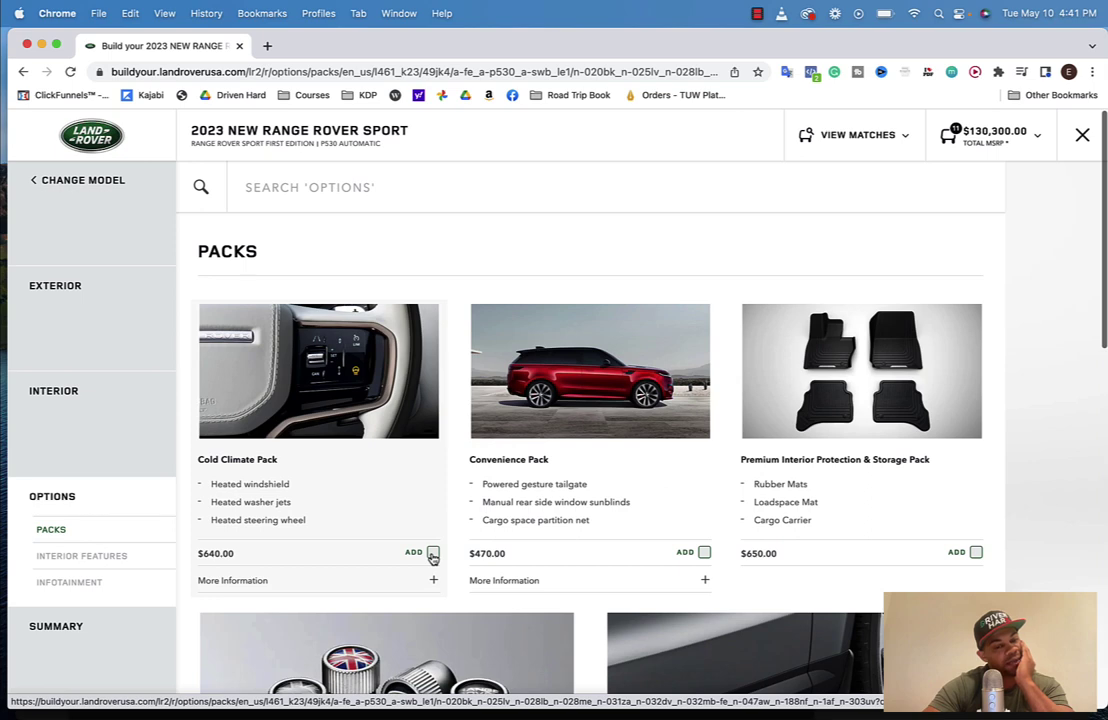
left_click(432, 554)
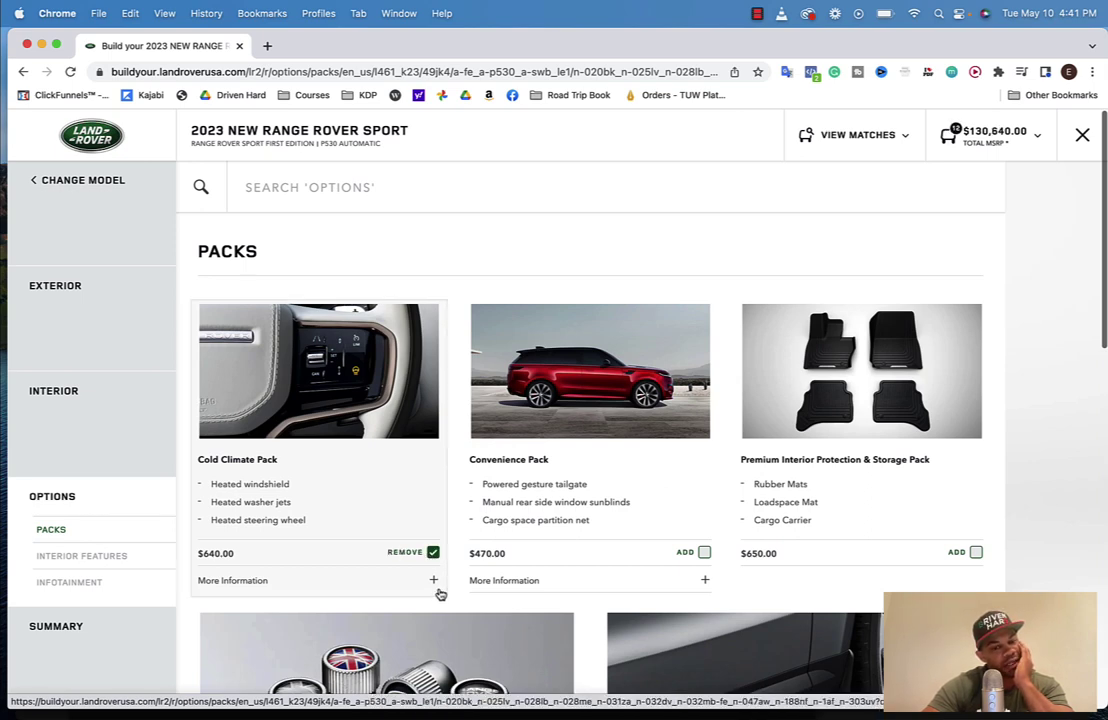
left_click(439, 591)
left_click(439, 592)
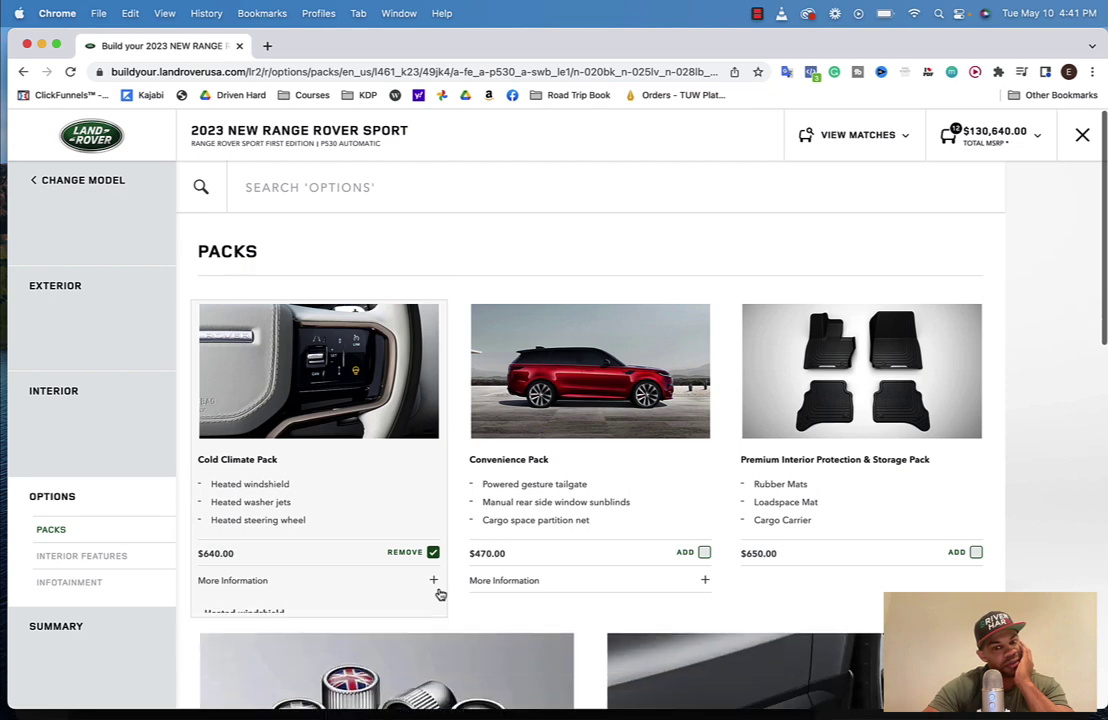
Deselect the separate heated steering wheel, then re-add the Cold Climate Pack for $130,640 total.
left_click(122, 440)
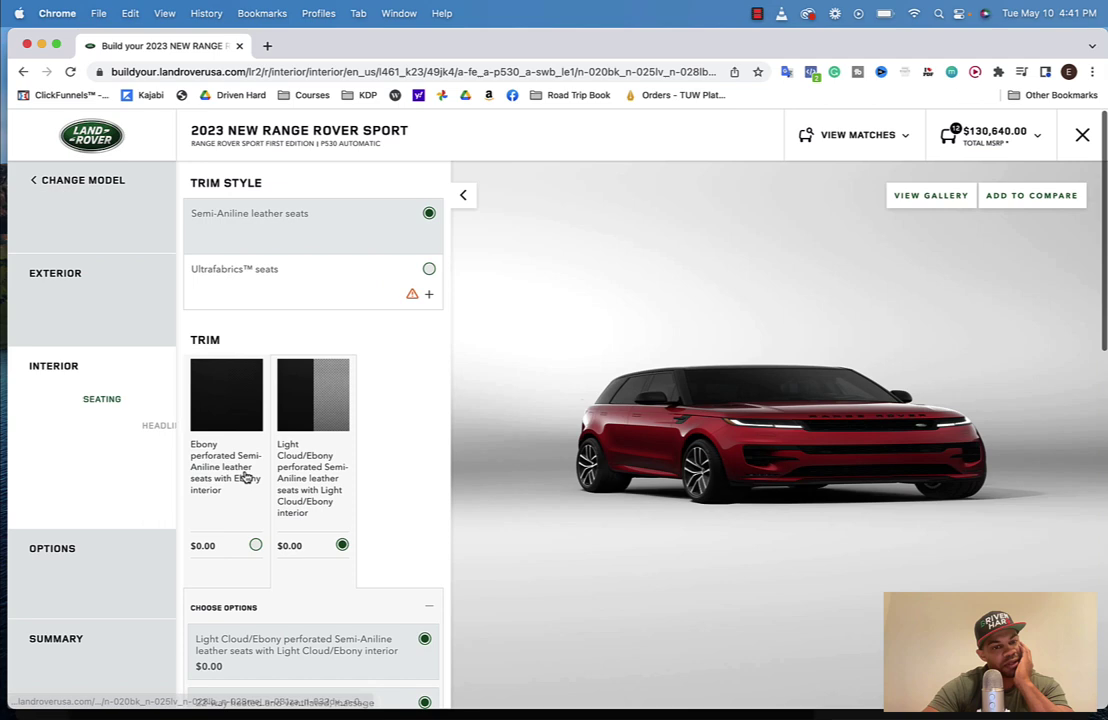
scroll(245, 477, "down", 10)
left_click(82, 488)
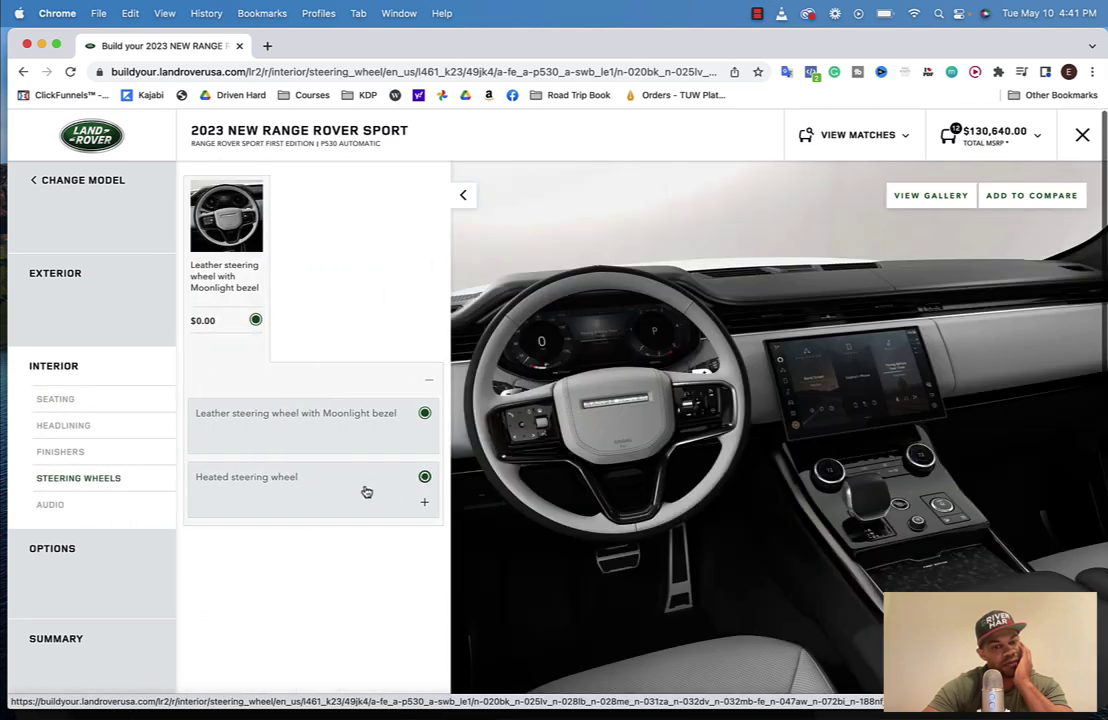
left_click(393, 491)
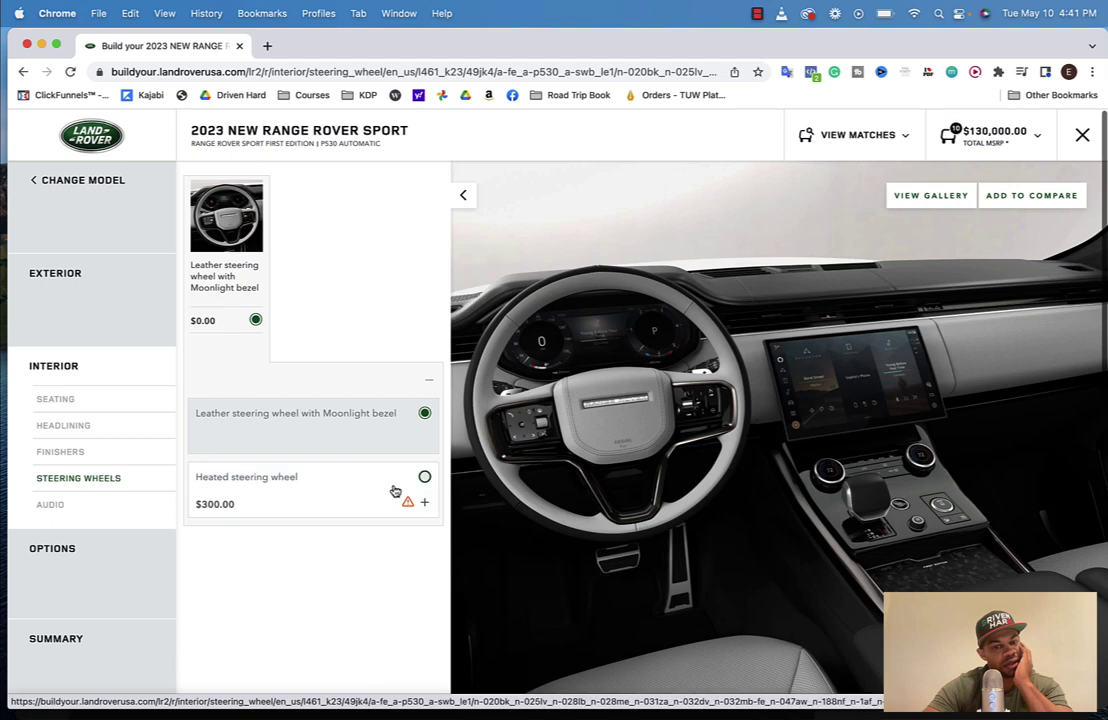
left_click(88, 548)
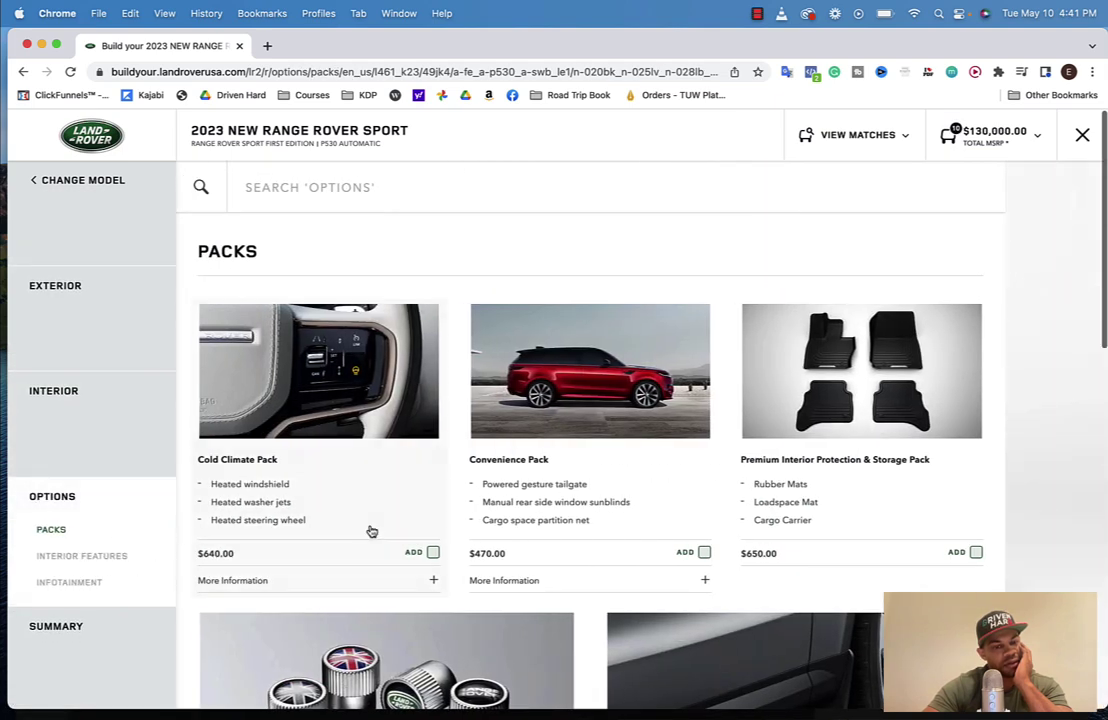
left_click(430, 553)
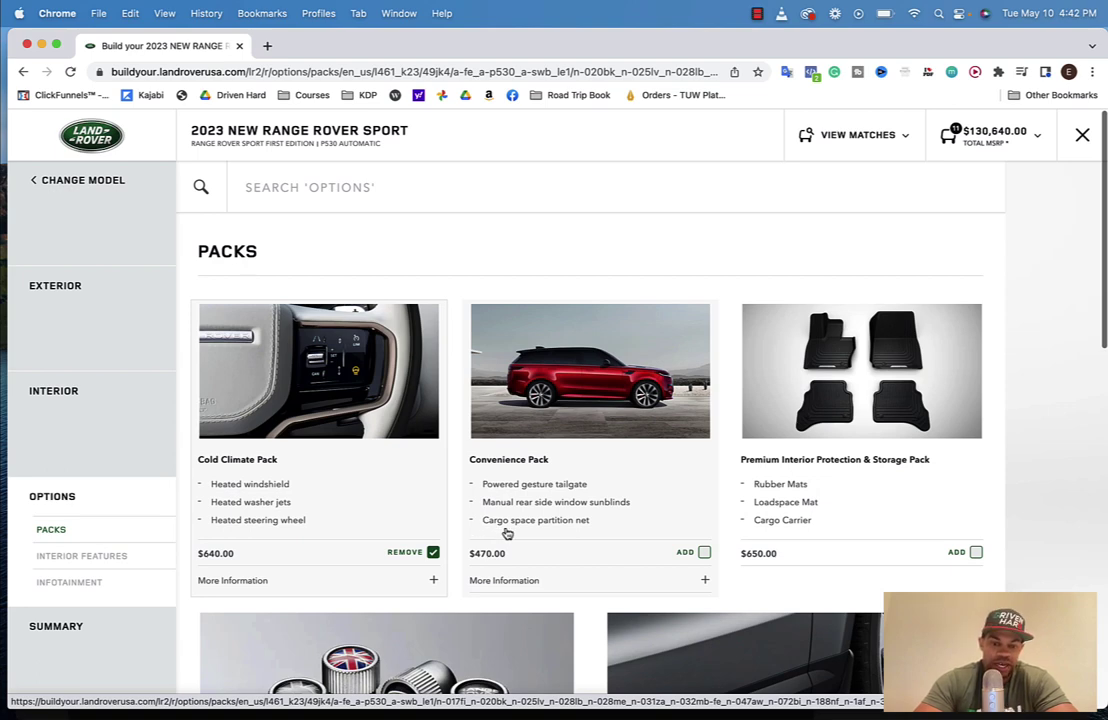
Add the Convenience Pack and the Premium Interior Protection & Storage Pack.
left_click(704, 554)
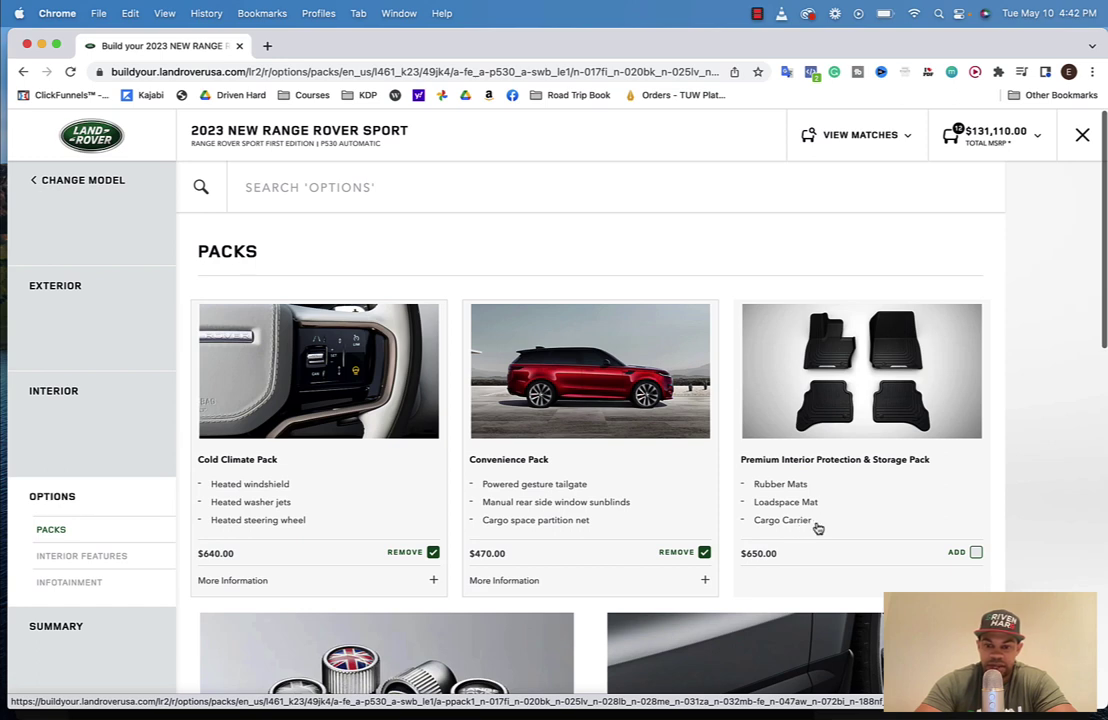
scroll(818, 528, "down", 2)
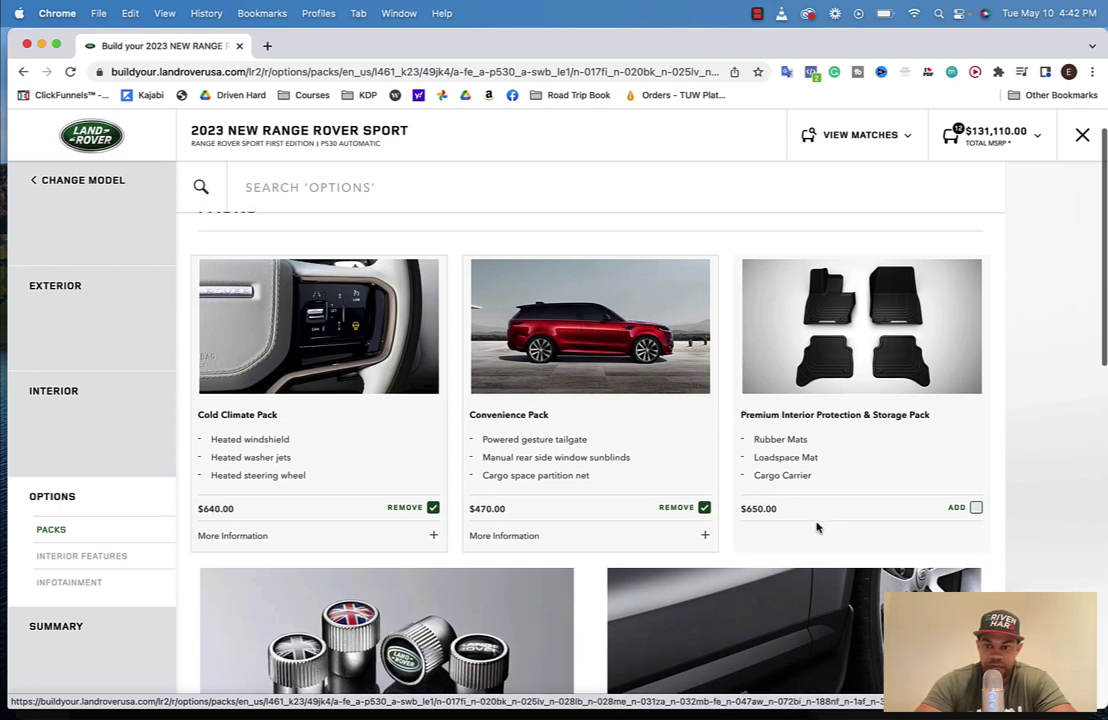
left_click(976, 509)
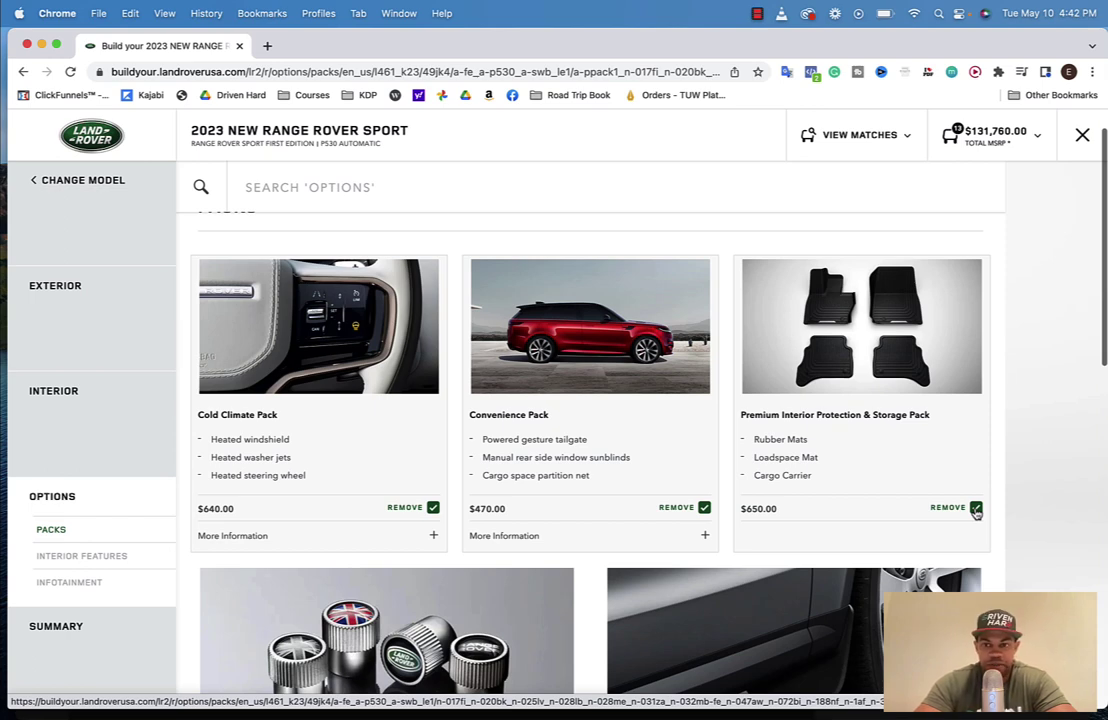
scroll(921, 318, "down", 1)
scroll(921, 318, "down", 5)
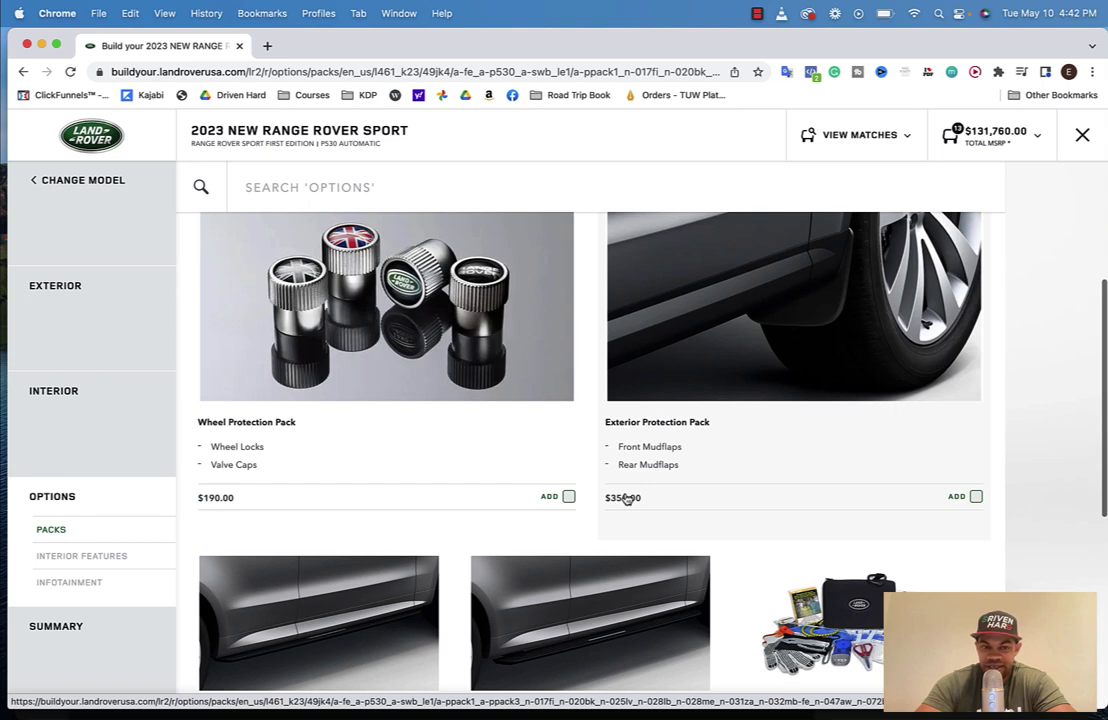
scroll(625, 498, "up", 3)
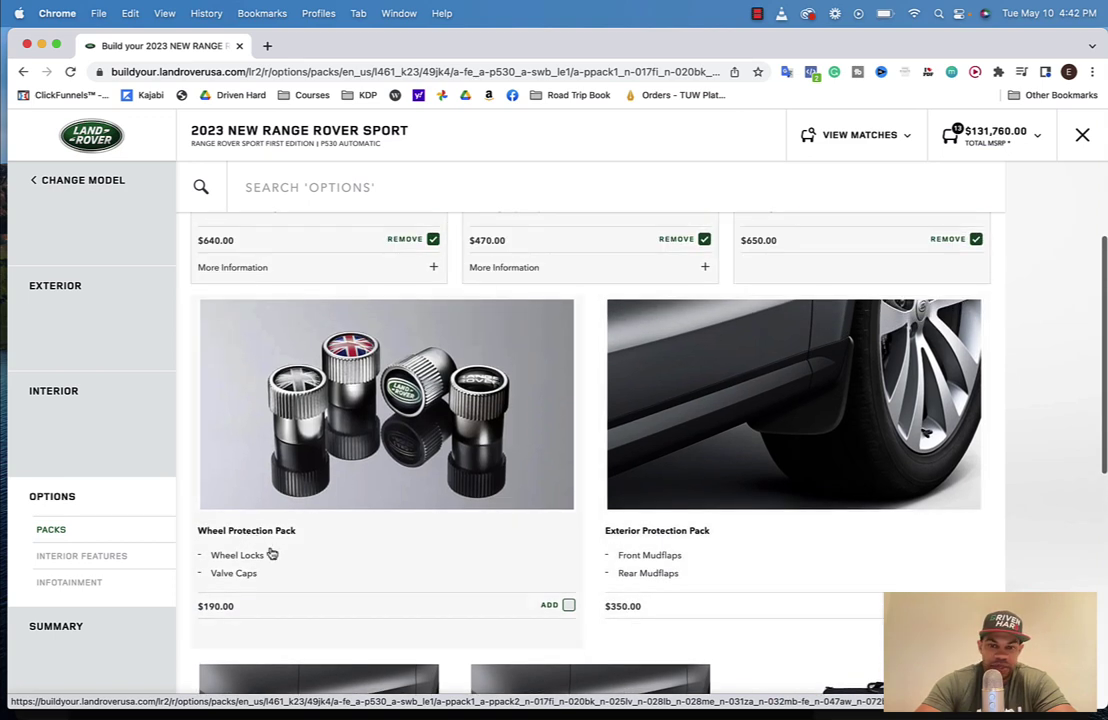
scroll(280, 557, "down", 2)
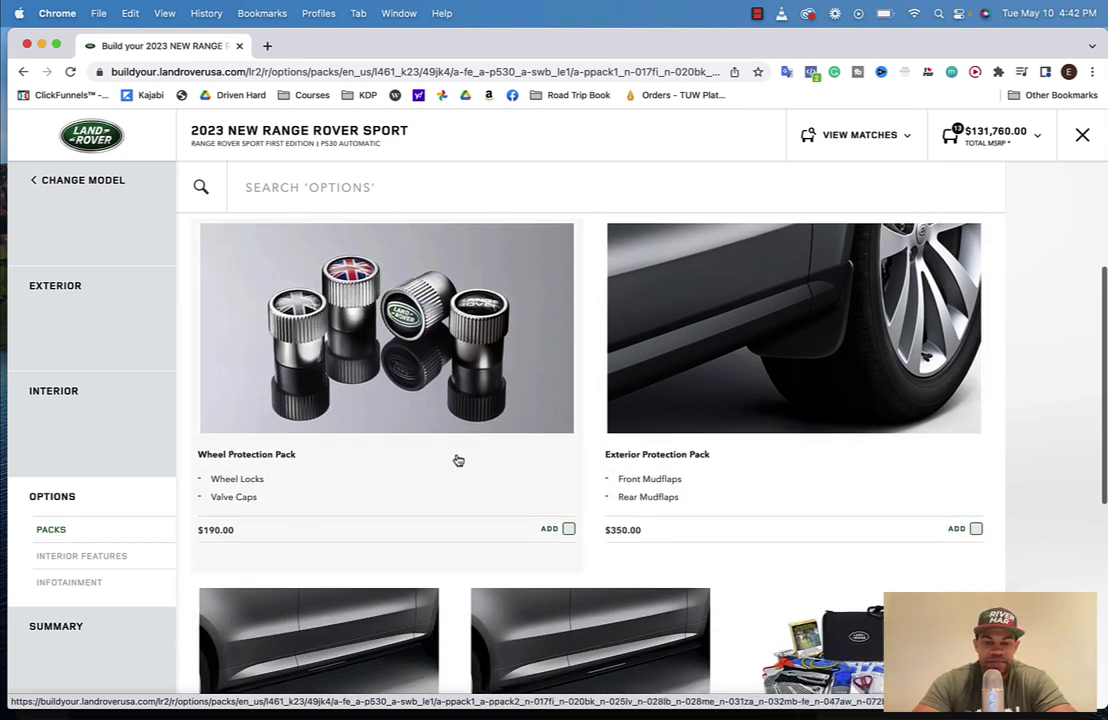
scroll(457, 459, "down", 2)
scroll(458, 459, "down", 2)
scroll(458, 459, "up", 2)
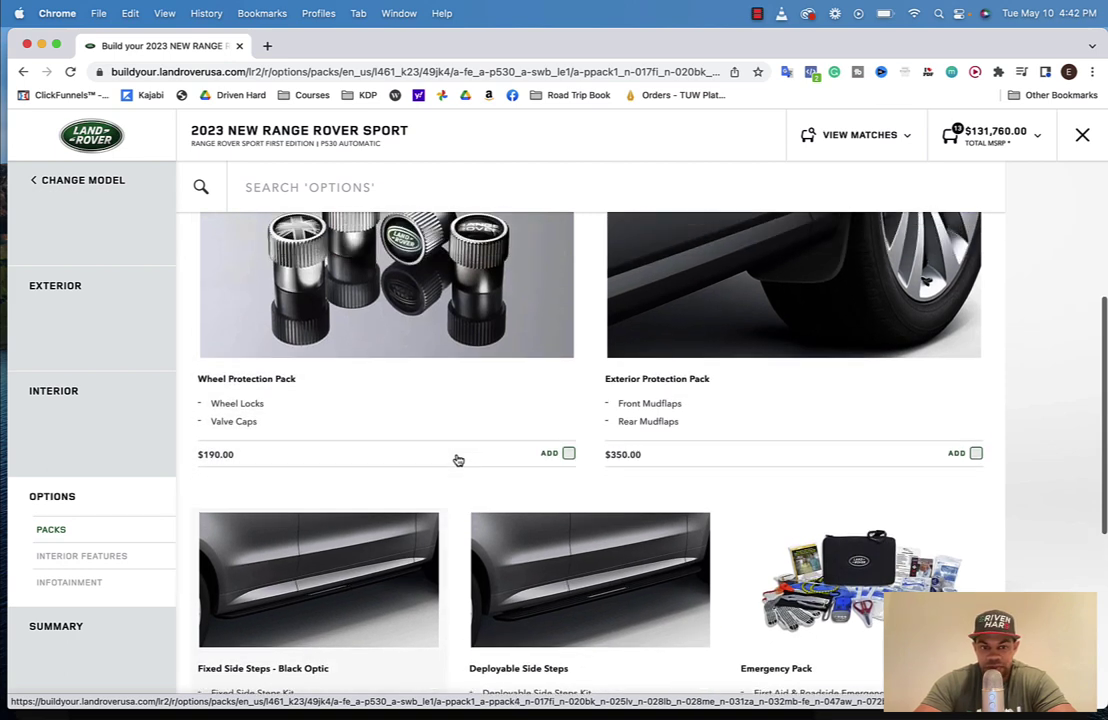
scroll(457, 460, "up", 2)
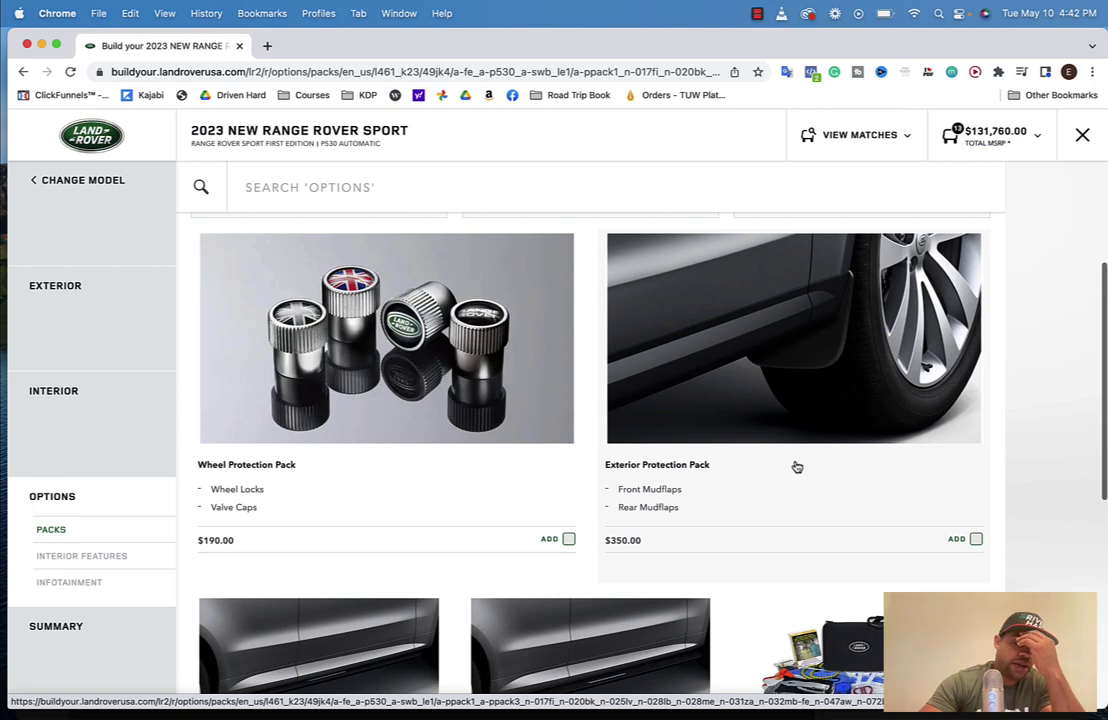
scroll(797, 467, "up", 3)
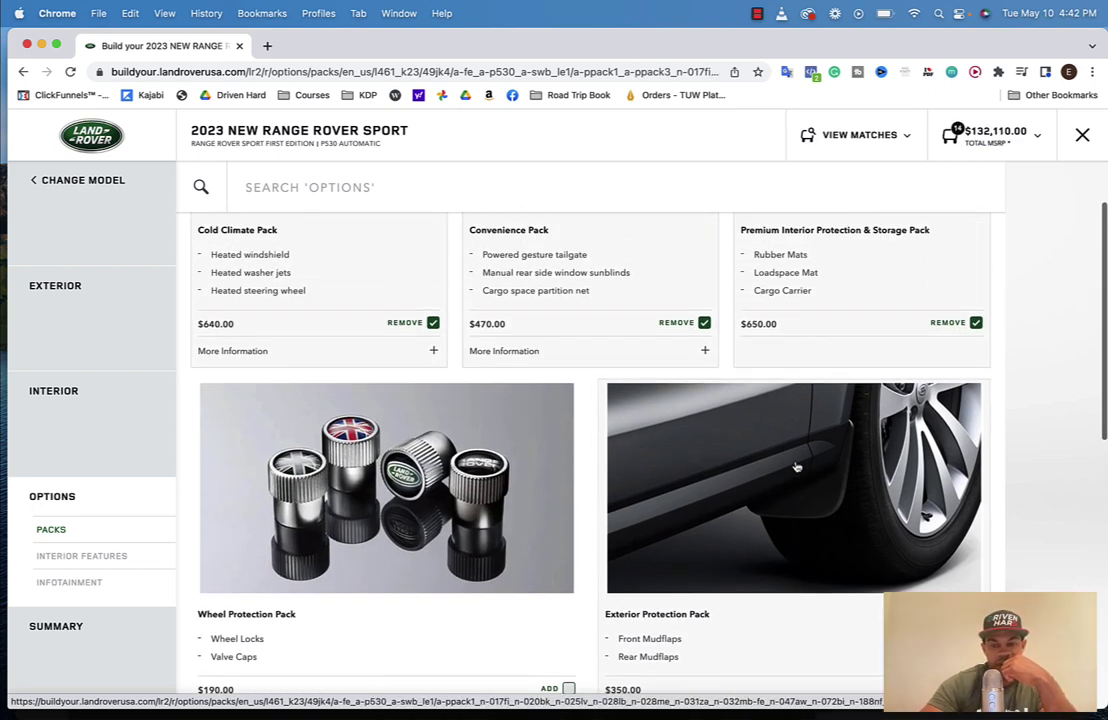
Add the Exterior Protection Pack and scroll to the end of the packs list.
left_click(797, 467)
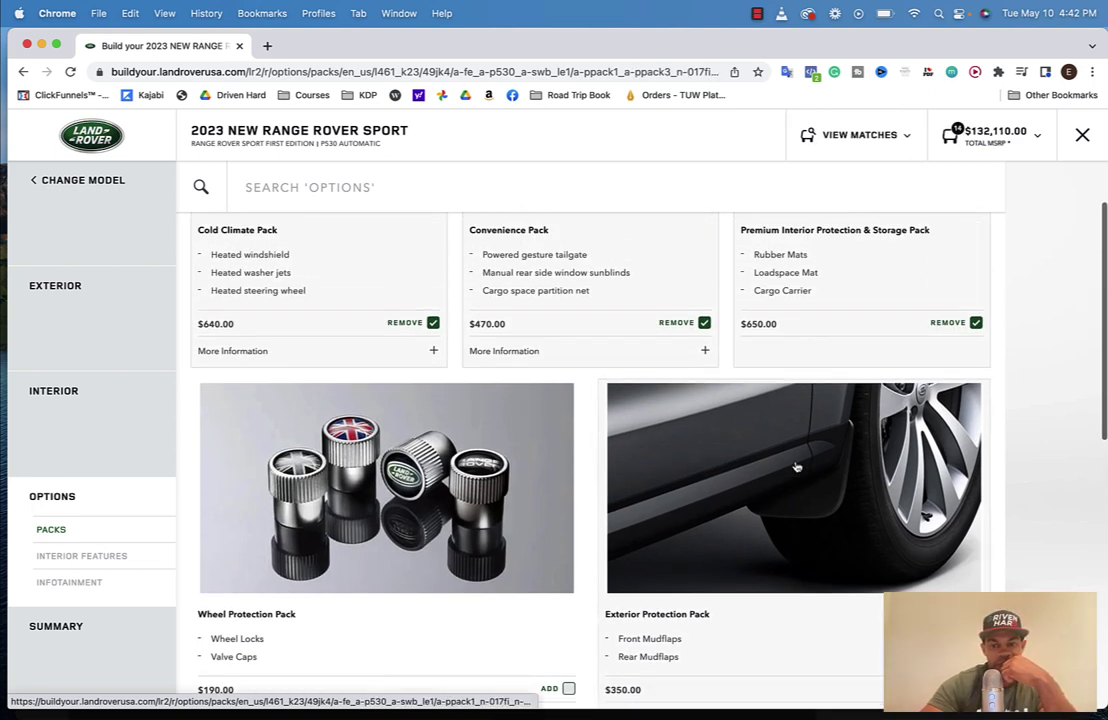
scroll(797, 467, "down", 3)
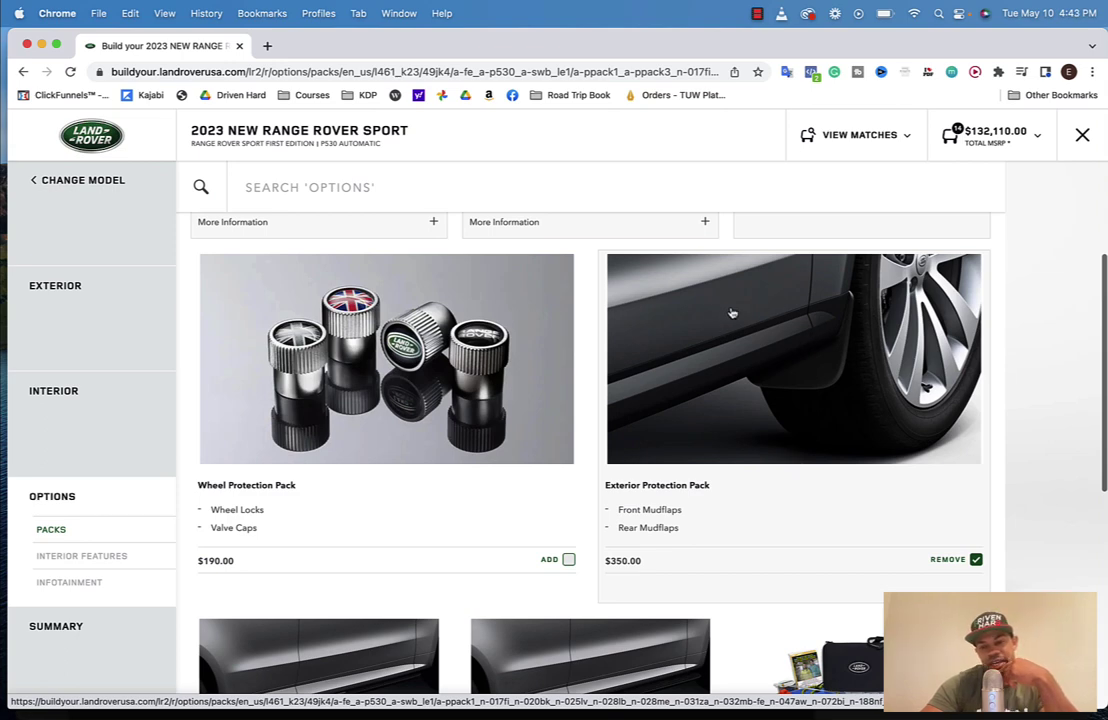
scroll(819, 457, "up", 4)
scroll(820, 457, "down", 1)
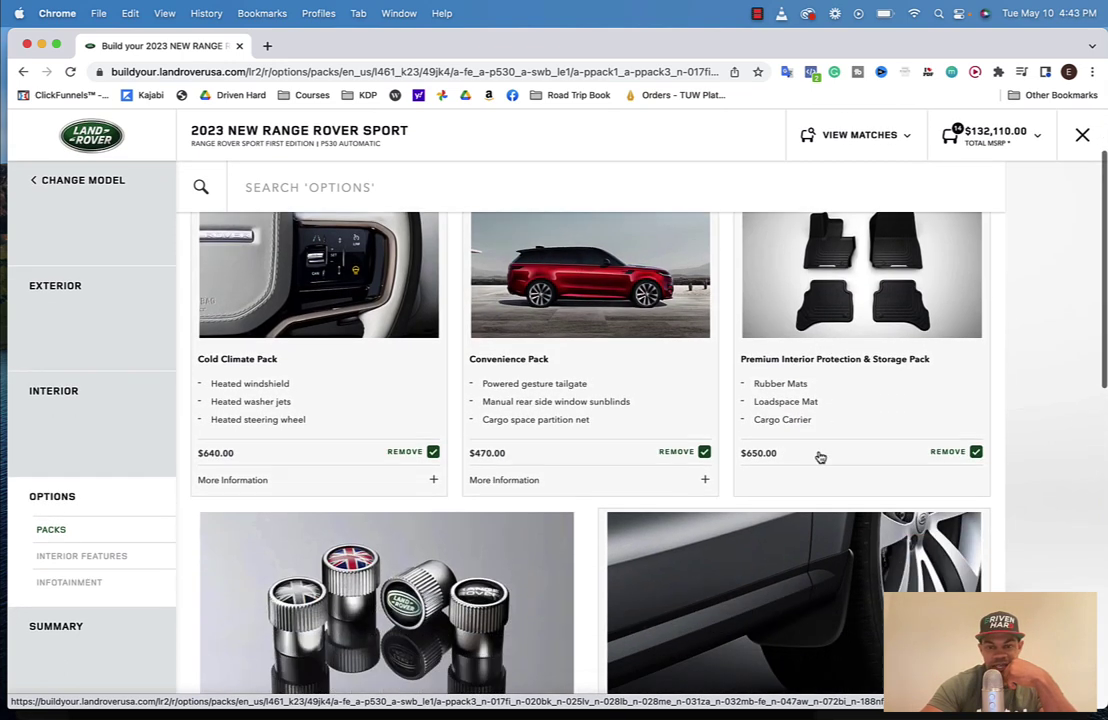
scroll(820, 457, "down", 3)
scroll(820, 457, "up", 2)
scroll(820, 457, "down", 5)
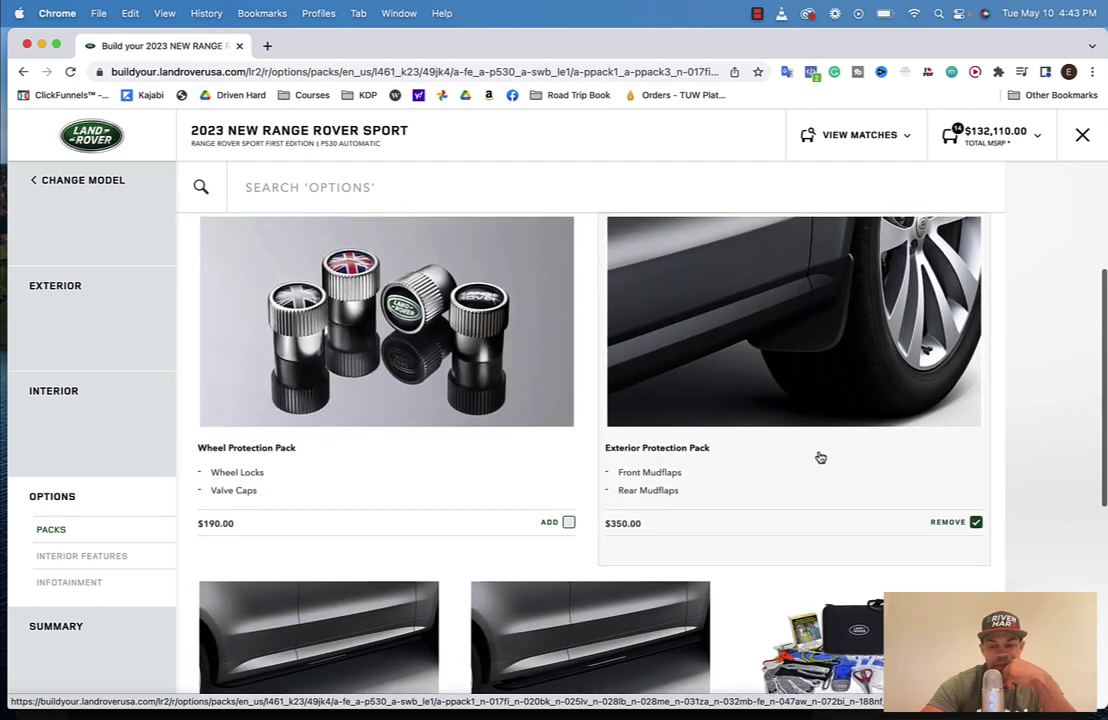
scroll(786, 448, "down", 3)
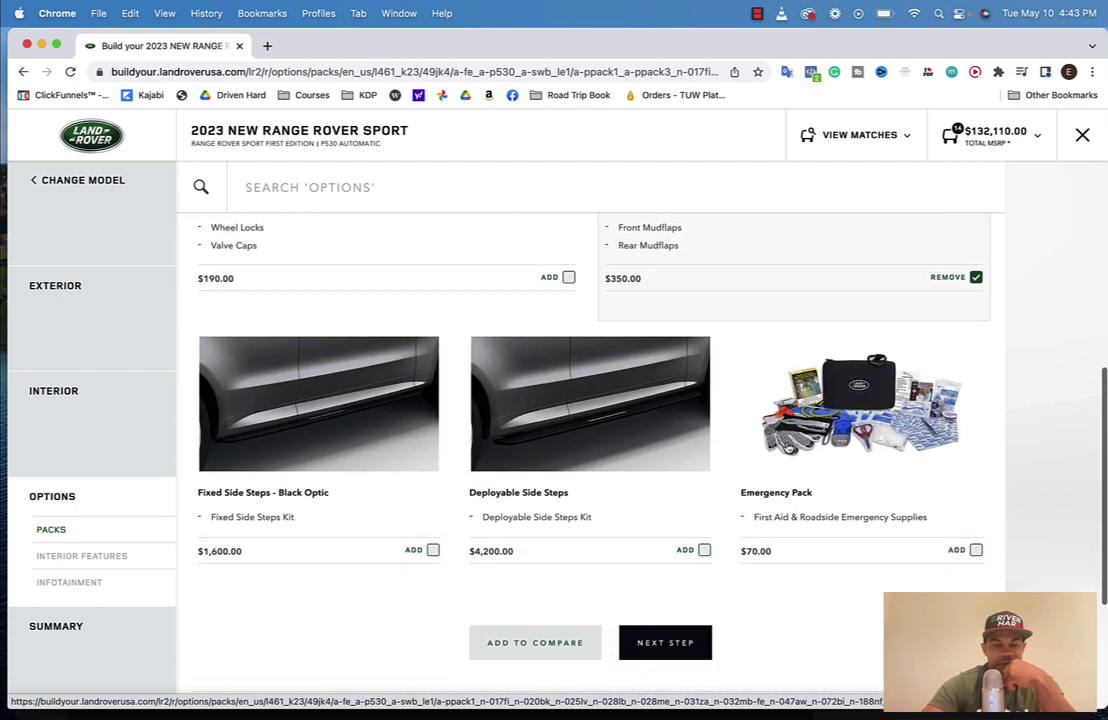
scroll(210, 435, "down", 2)
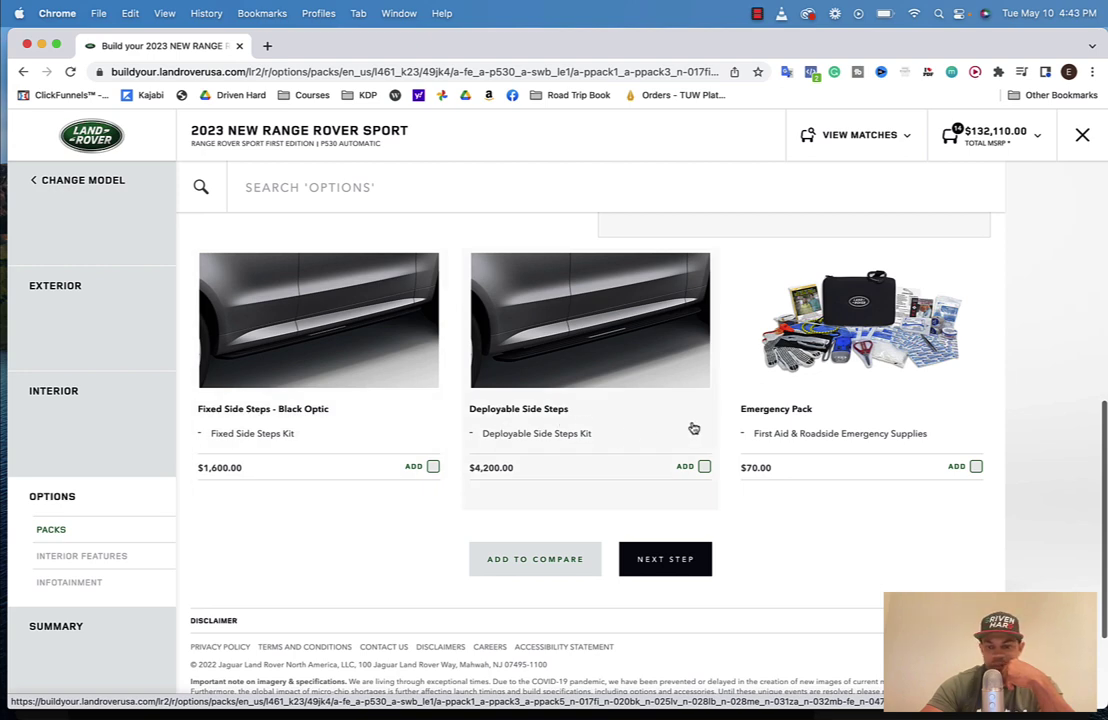
Add the front console refrigerator and Cabin Air Purification Pro ($133,000.00 total), then continue to Infotainment.
left_click(667, 559)
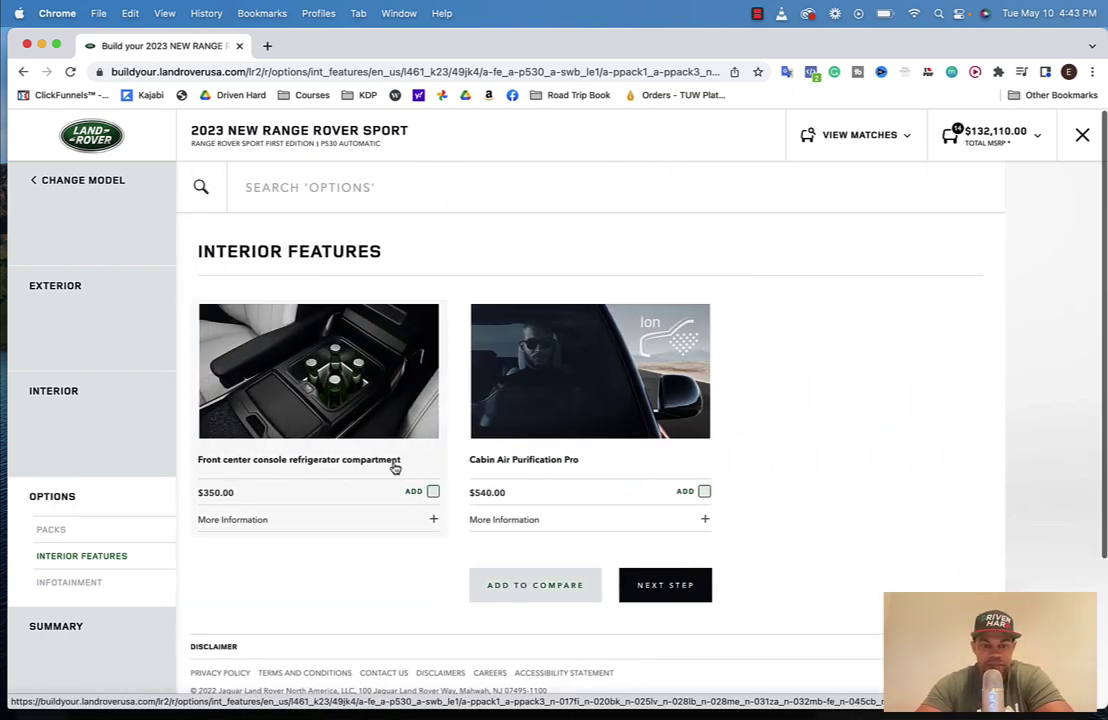
left_click(431, 492)
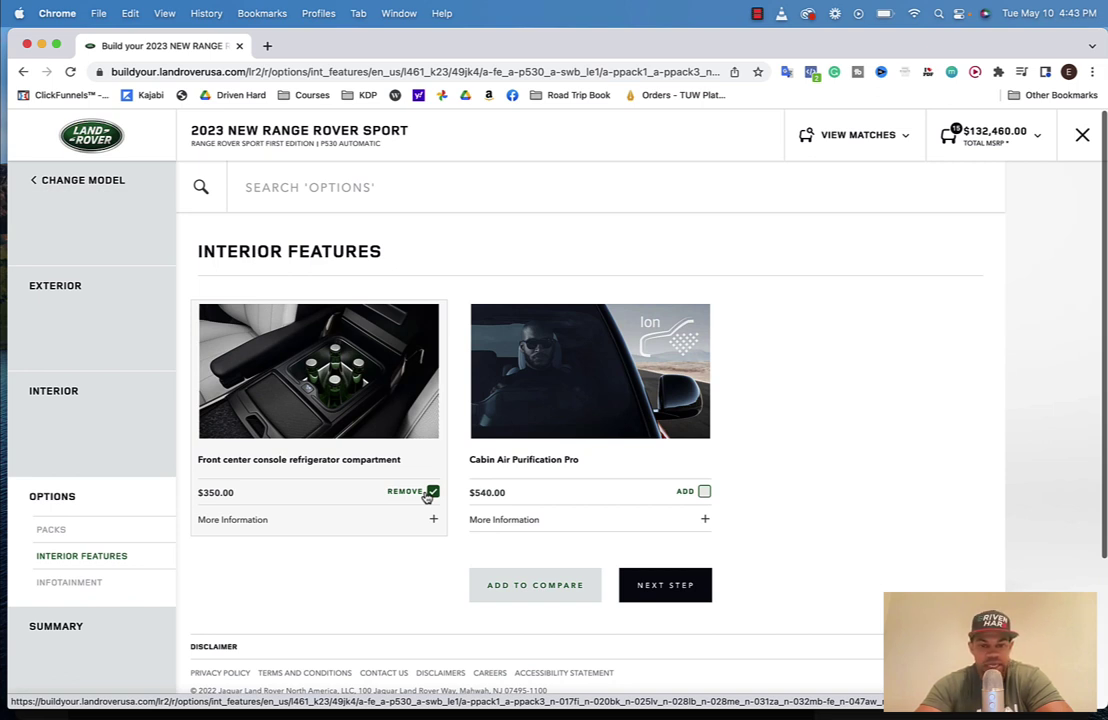
left_click(703, 492)
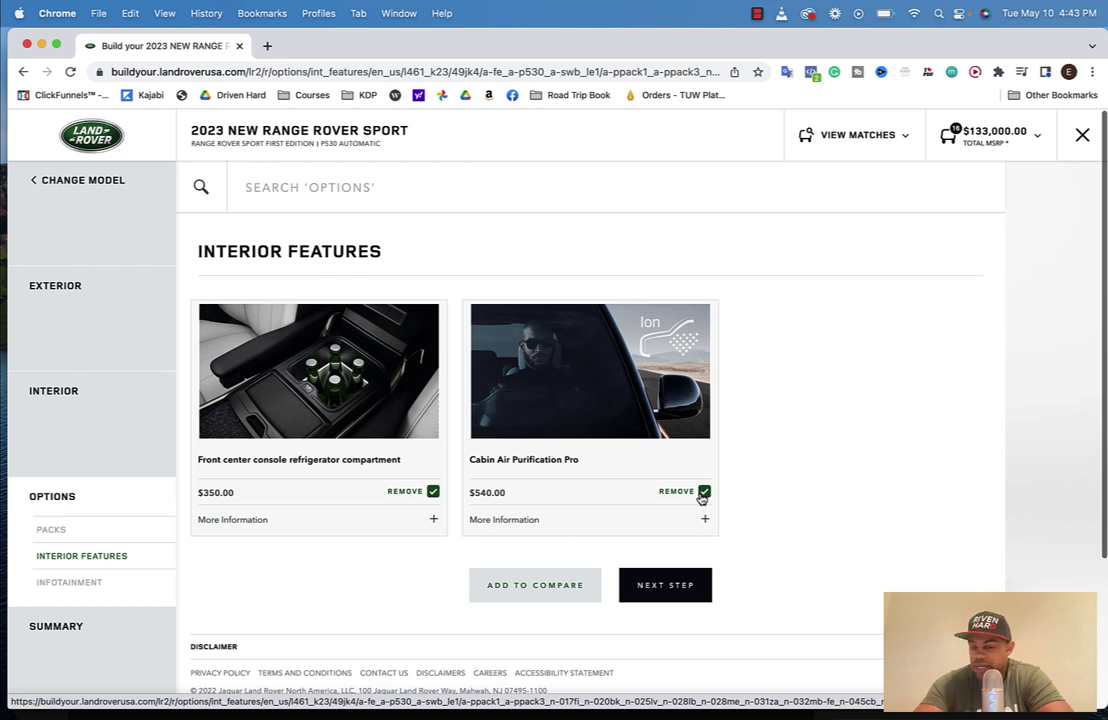
left_click(704, 522)
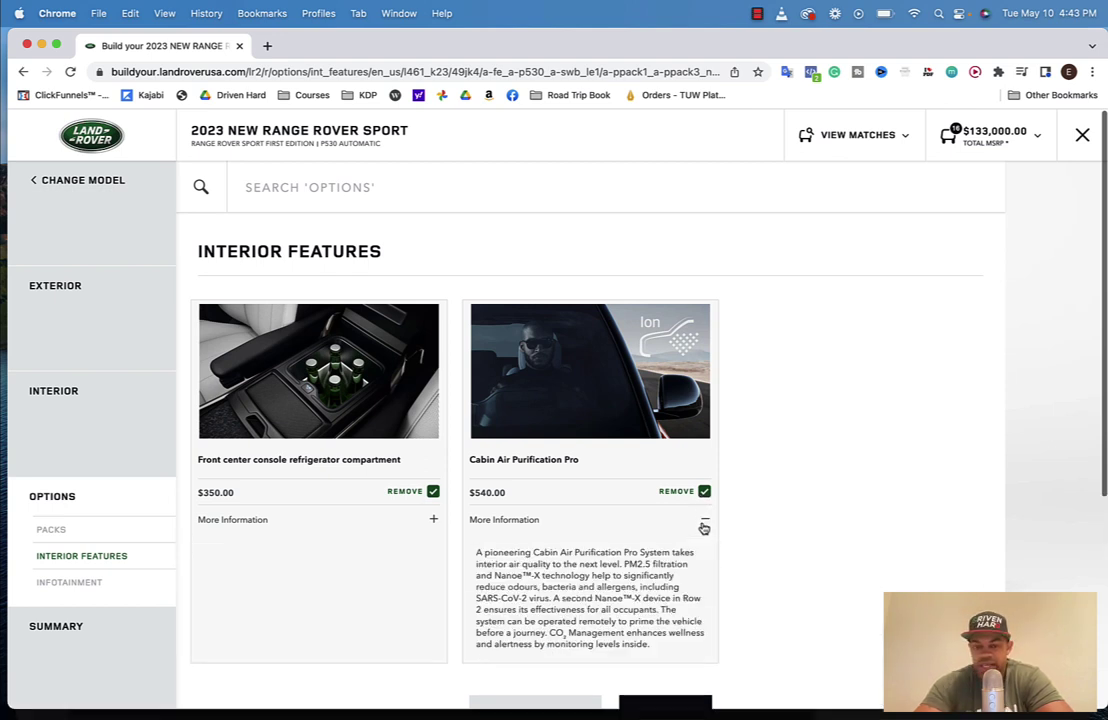
left_click(704, 524)
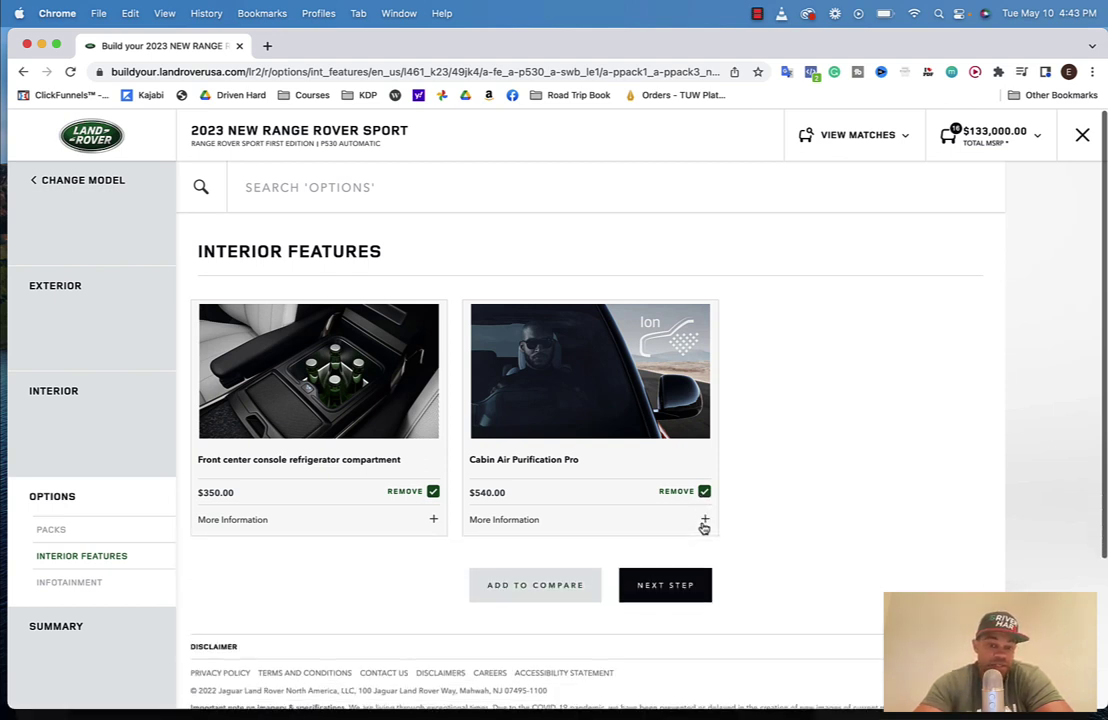
left_click(682, 588)
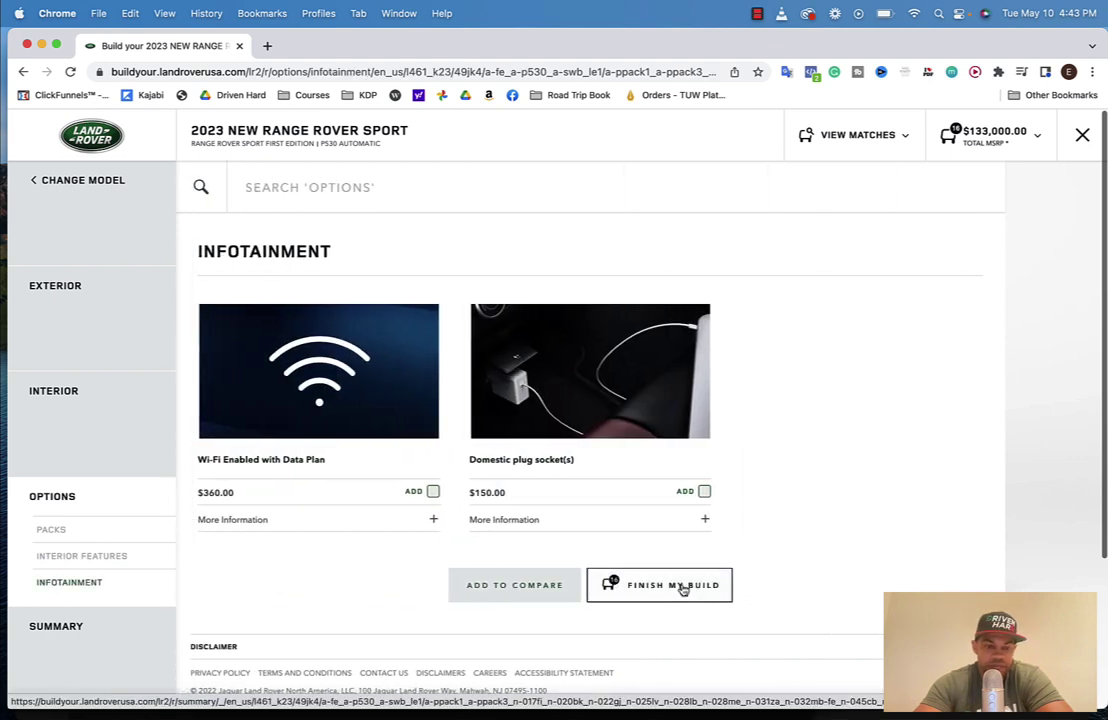
Add Wi-Fi Enabled with Data Plan and Domestic plug socket(s), then finish the build at $133,510.00.
left_click(433, 492)
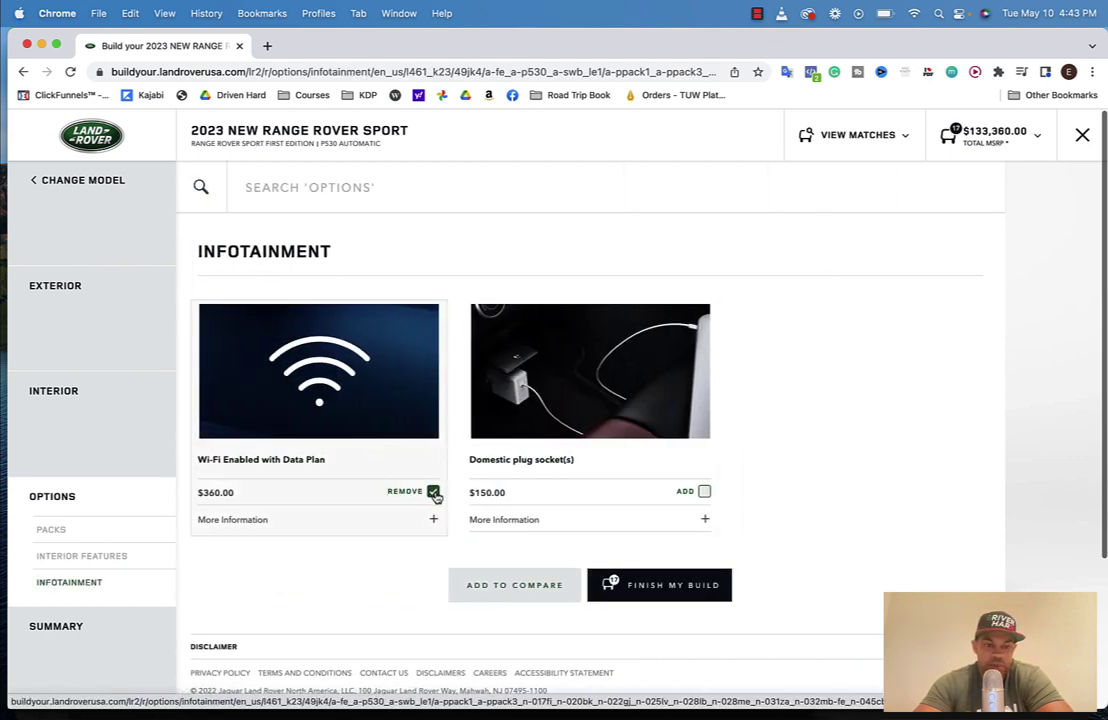
left_click(704, 494)
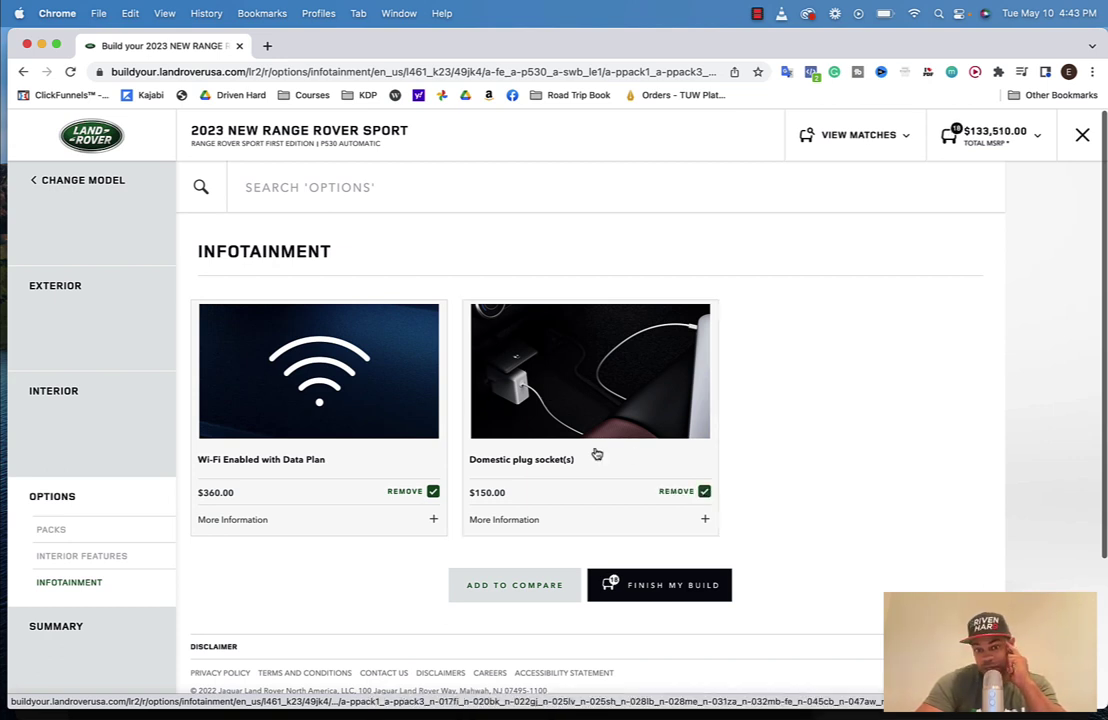
left_click(685, 594)
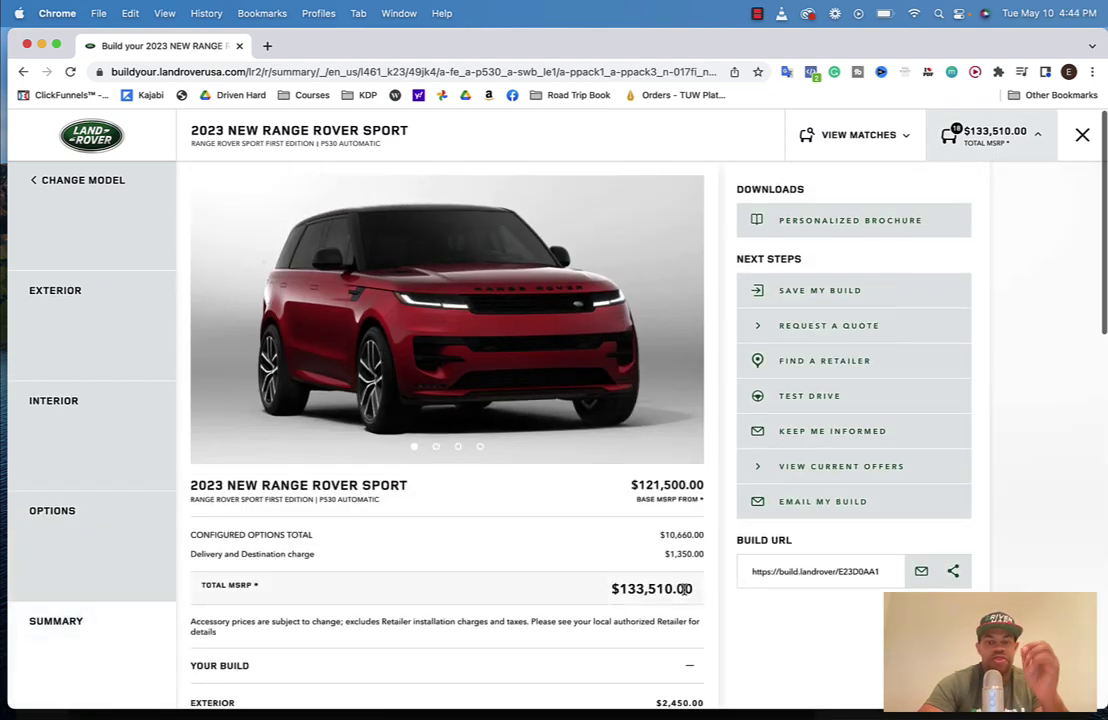
Scroll the Your Build items, highlighting Pixel LED headlights, and expand Standard Features.
scroll(685, 590, "down", 3)
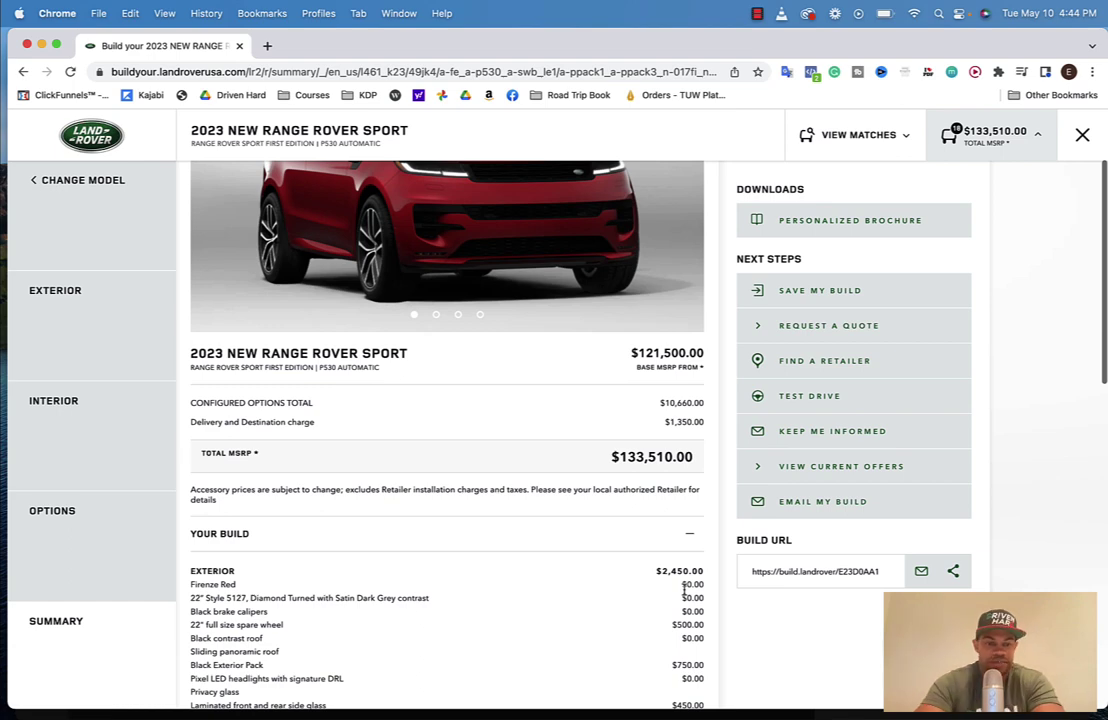
scroll(685, 594, "down", 3)
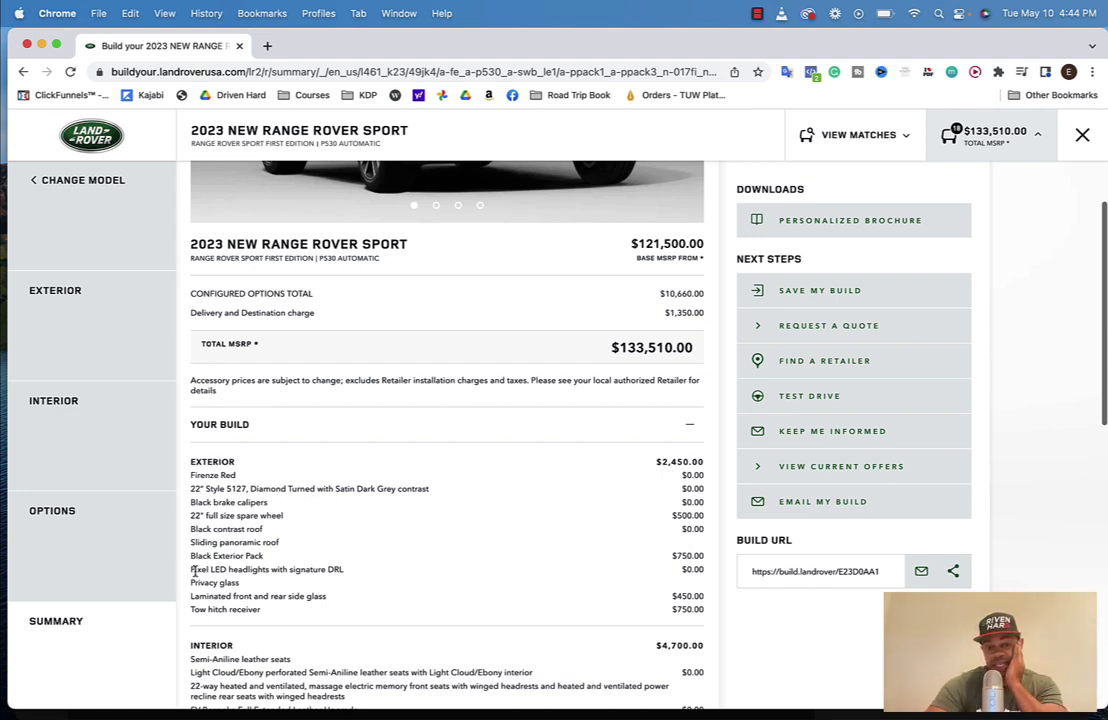
left_click_drag(192, 572, 344, 576)
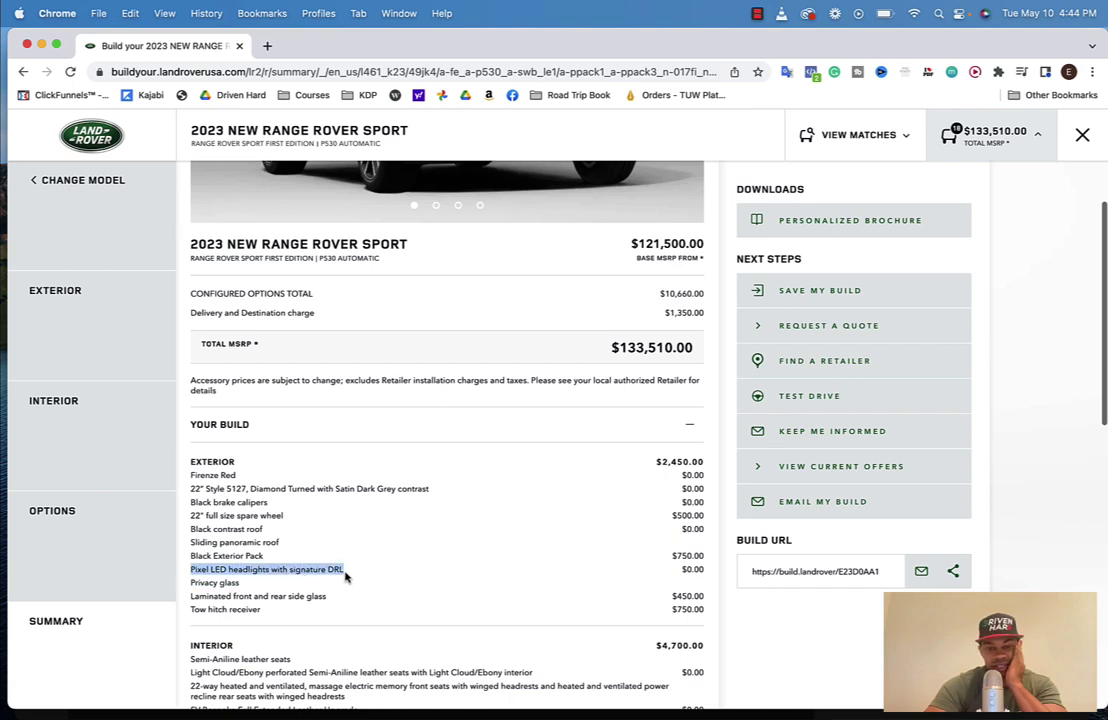
scroll(345, 574, "down", 3)
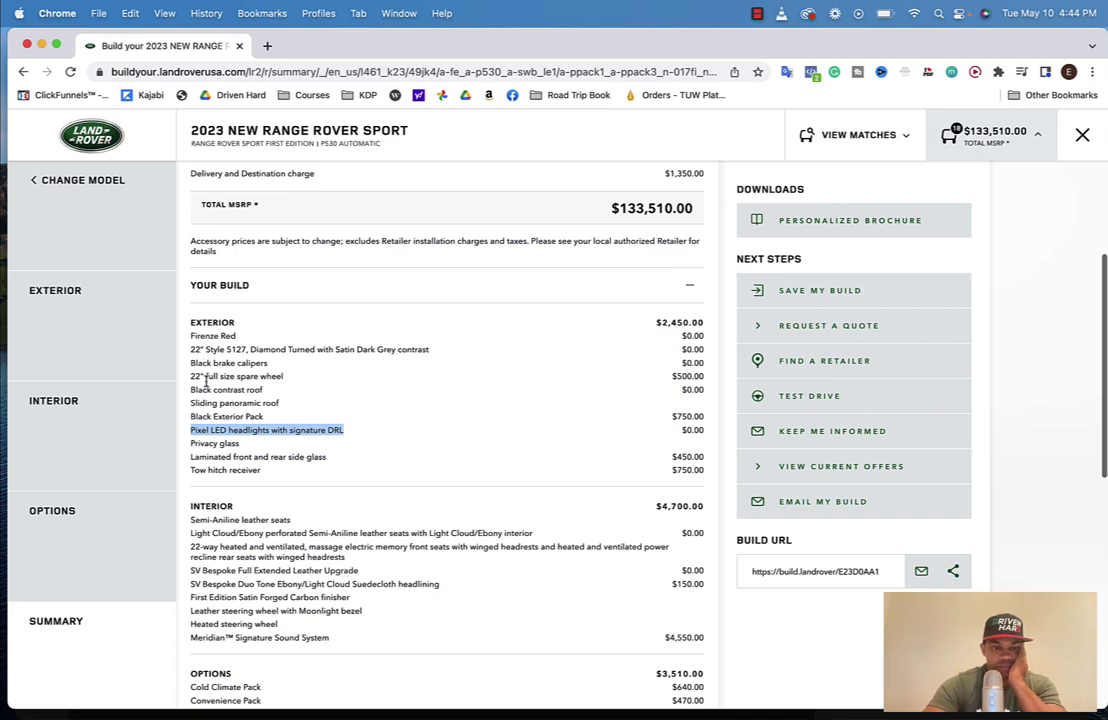
scroll(215, 395, "down", 3)
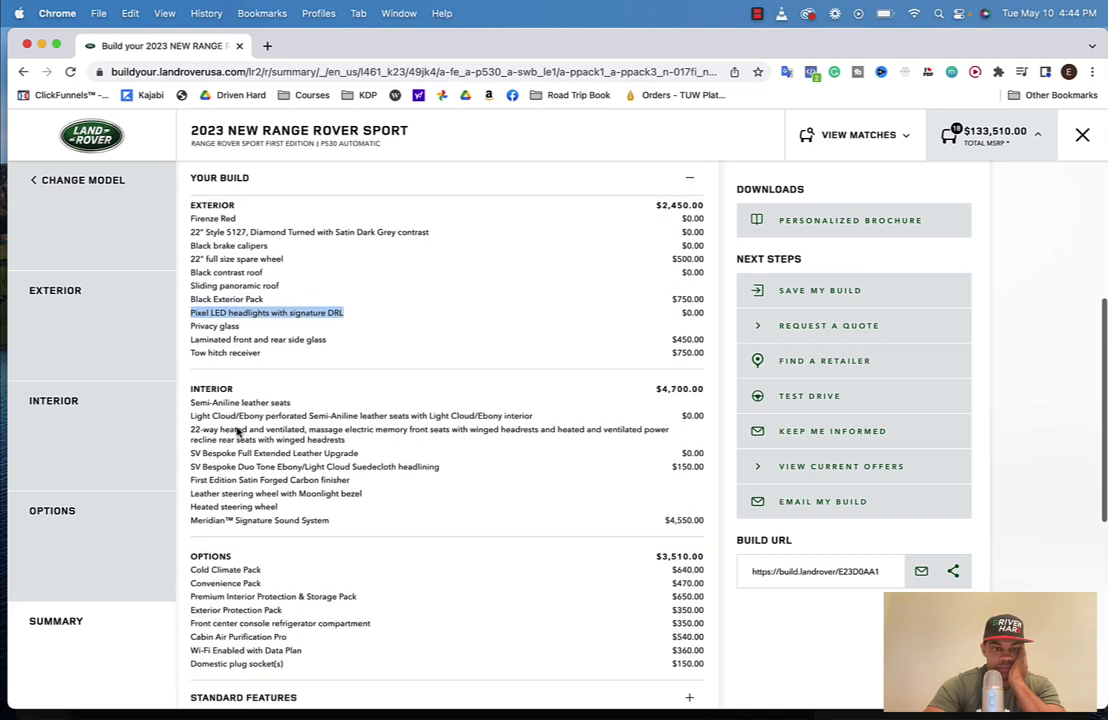
scroll(238, 432, "down", 2)
scroll(237, 428, "down", 3)
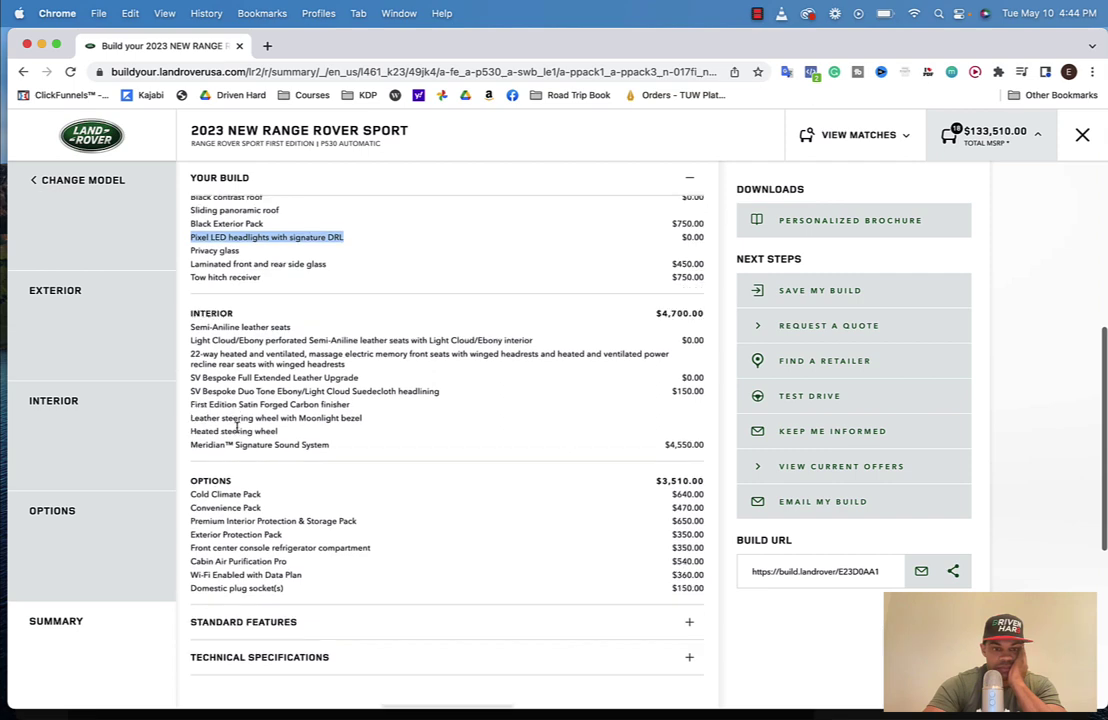
scroll(218, 423, "down", 3)
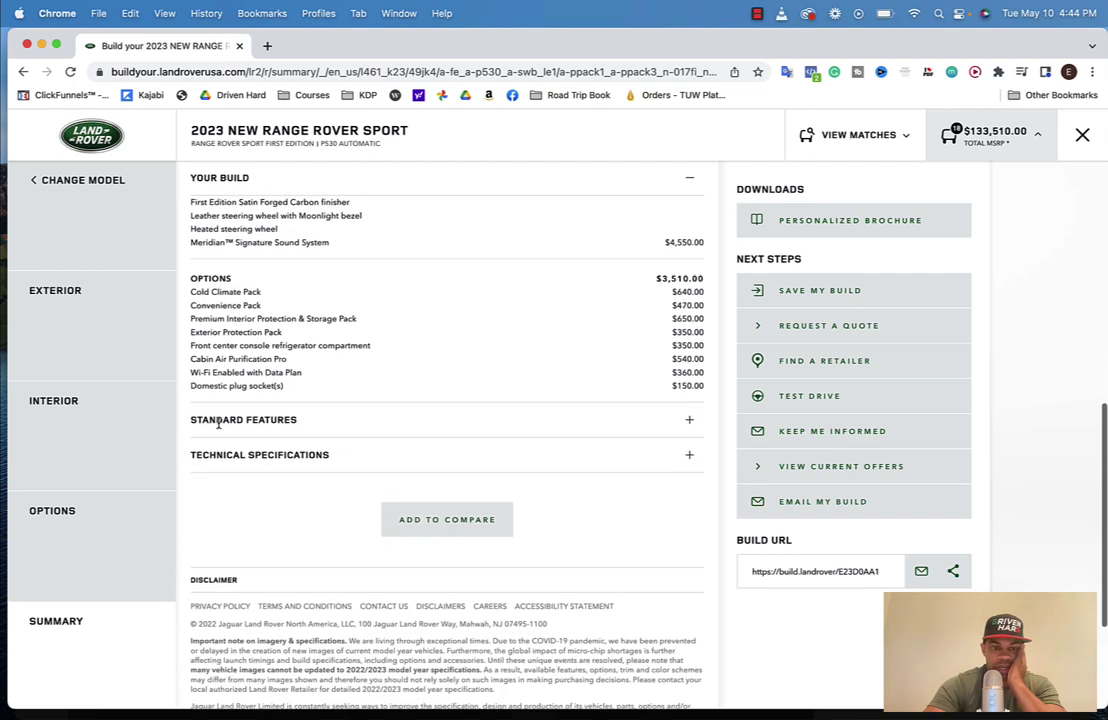
left_click(284, 394)
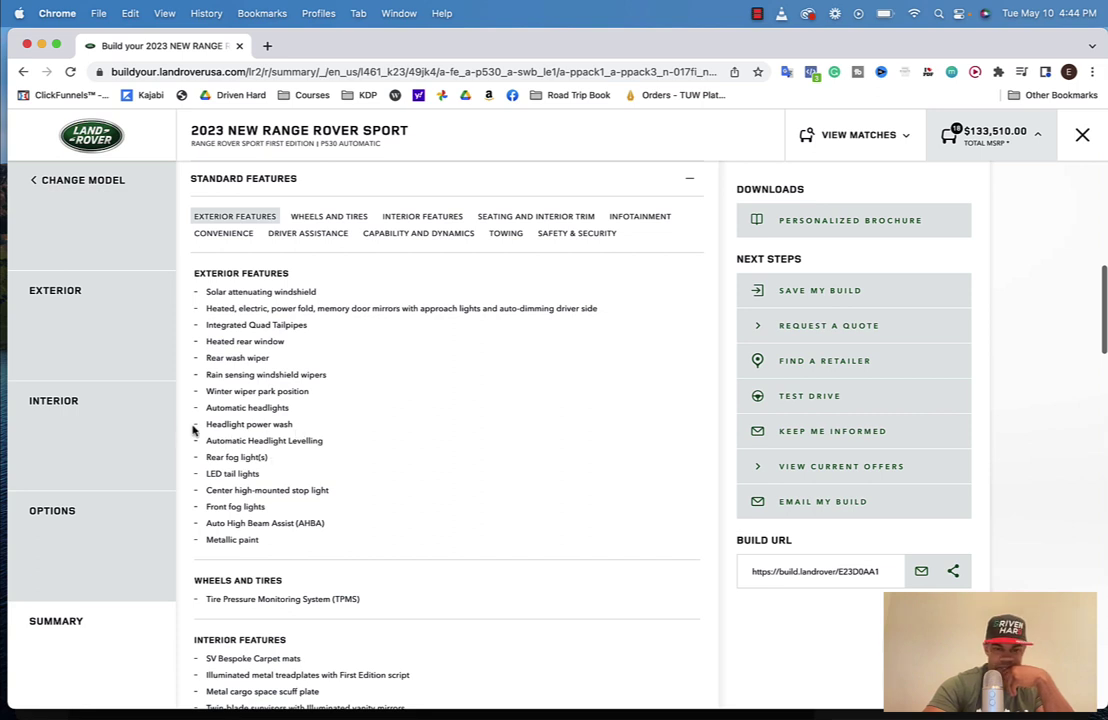
left_click_drag(205, 425, 296, 432)
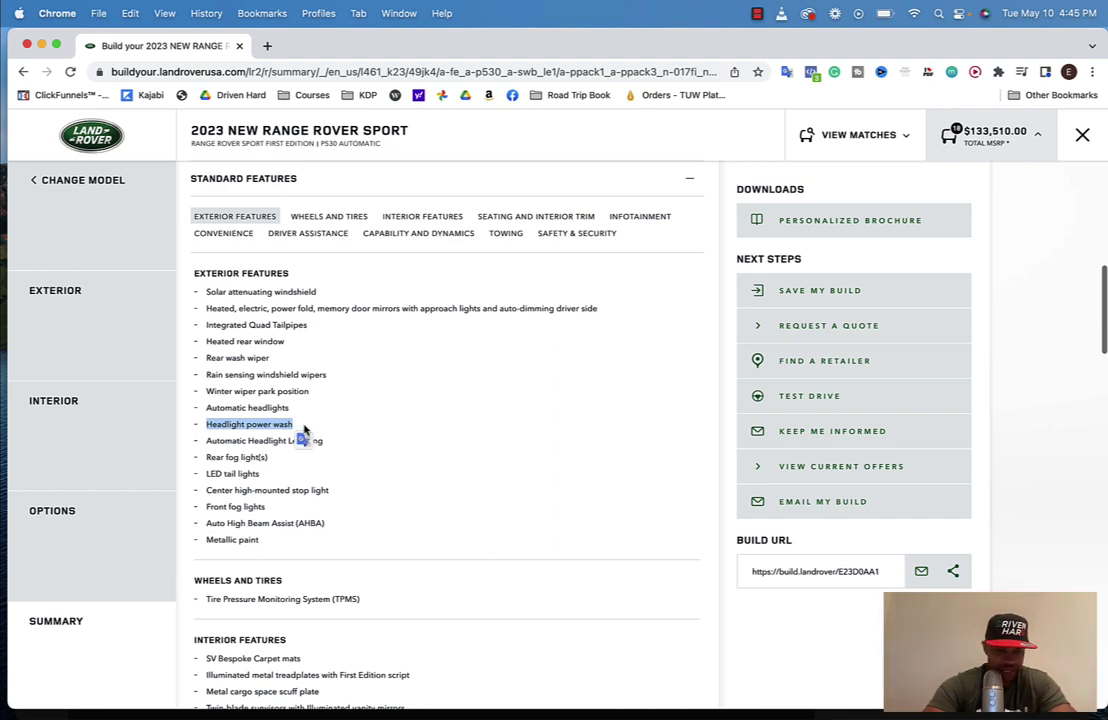
left_click(355, 447)
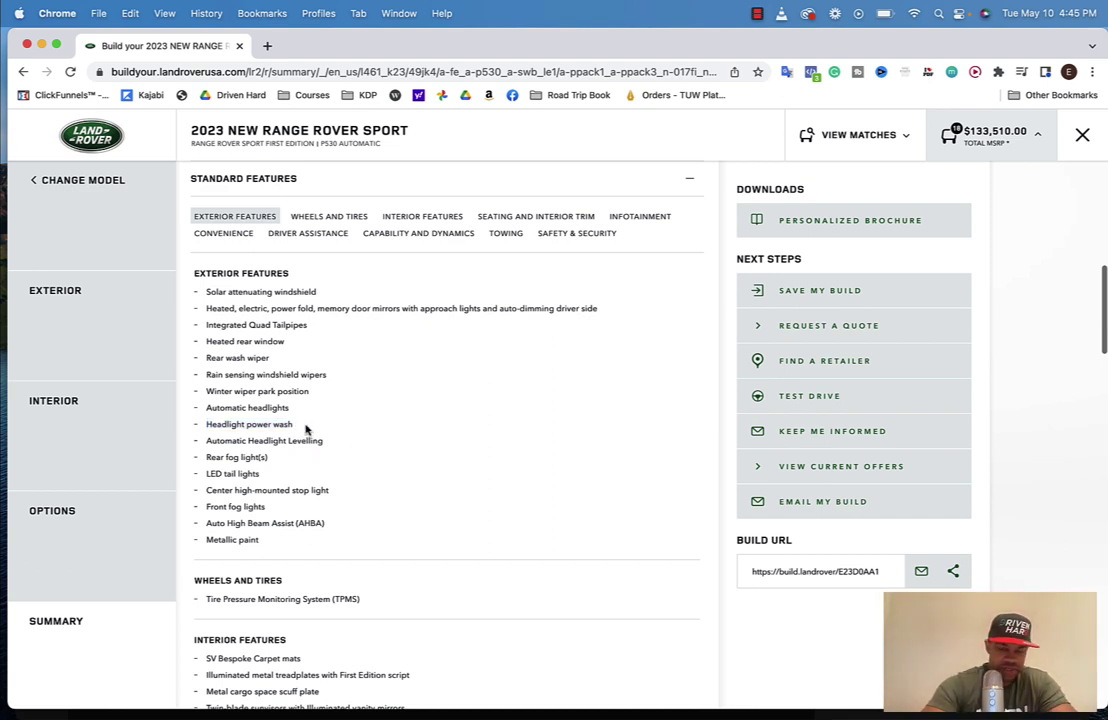
left_click_drag(293, 424, 200, 424)
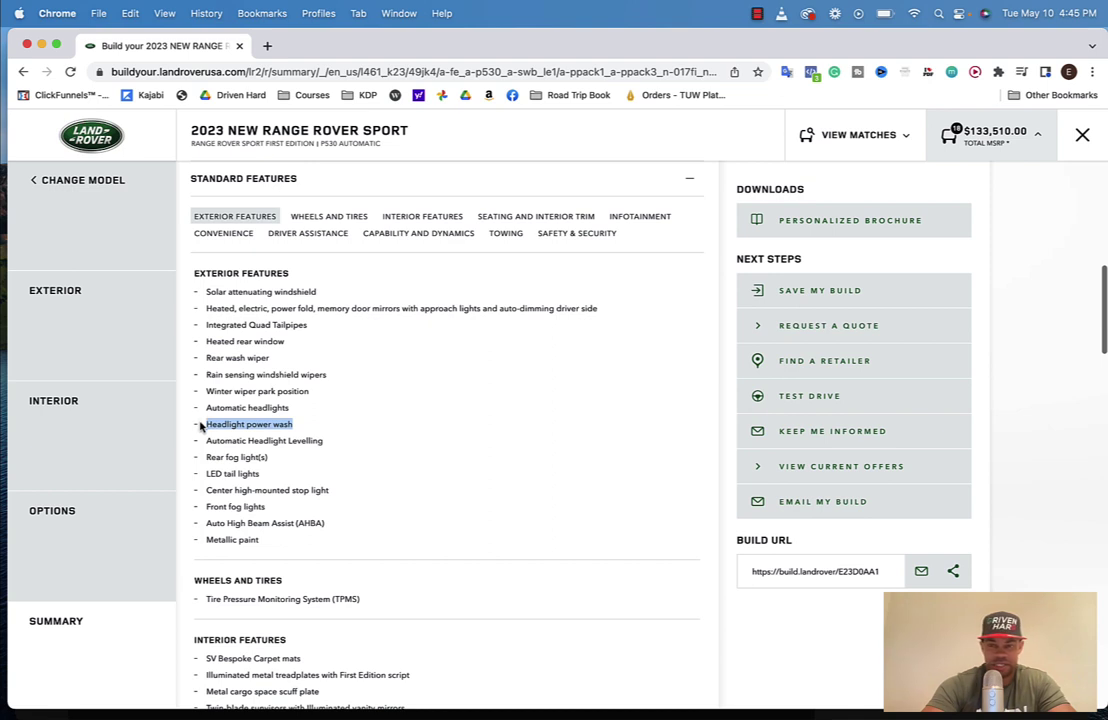
left_click(364, 433)
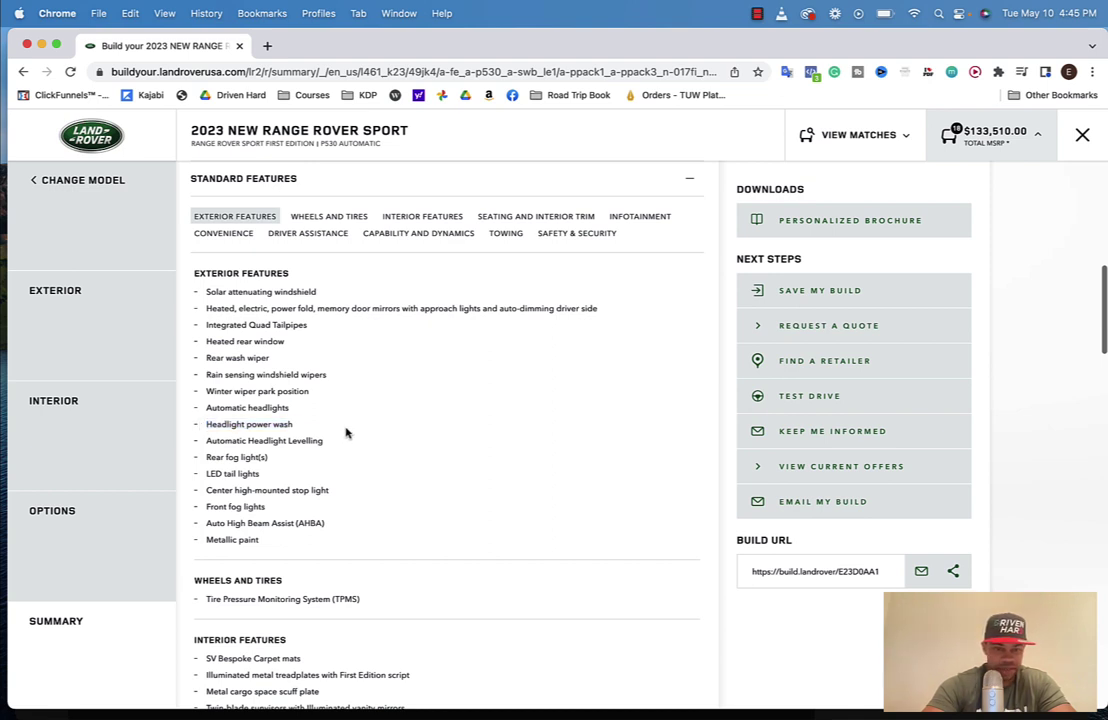
left_click_drag(336, 444, 205, 446)
left_click(212, 470)
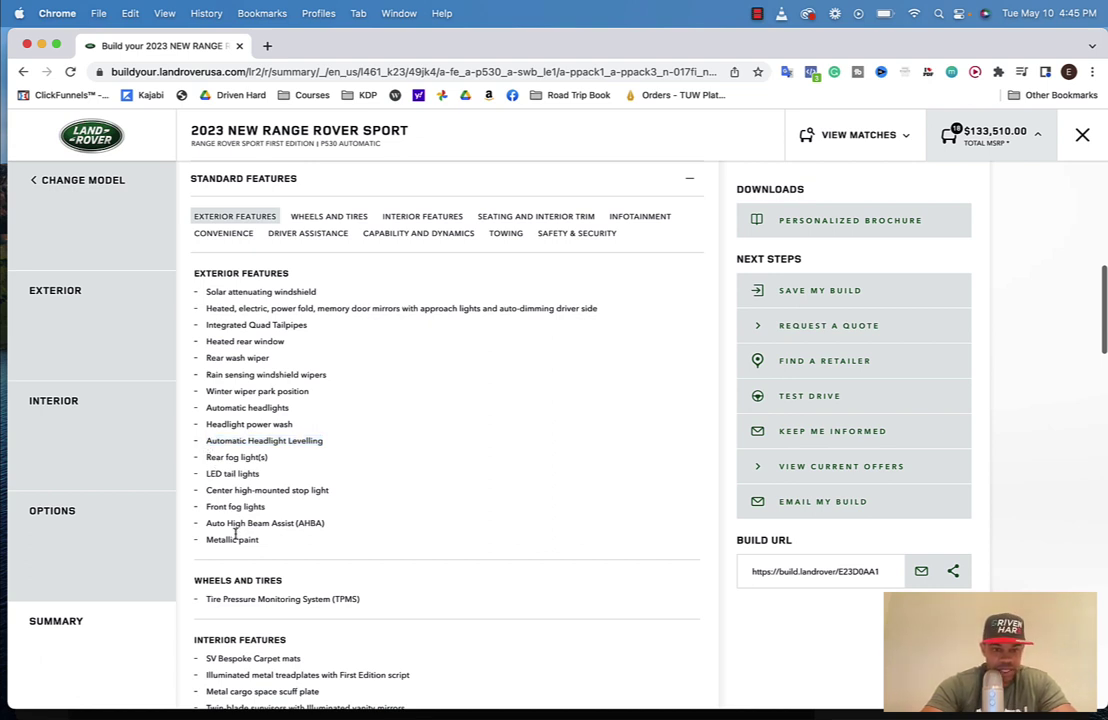
Scroll the standard features past Four-zone Climate Control to the Convenience and Driver Assistance lists.
scroll(230, 530, "down", 2)
scroll(236, 535, "down", 3)
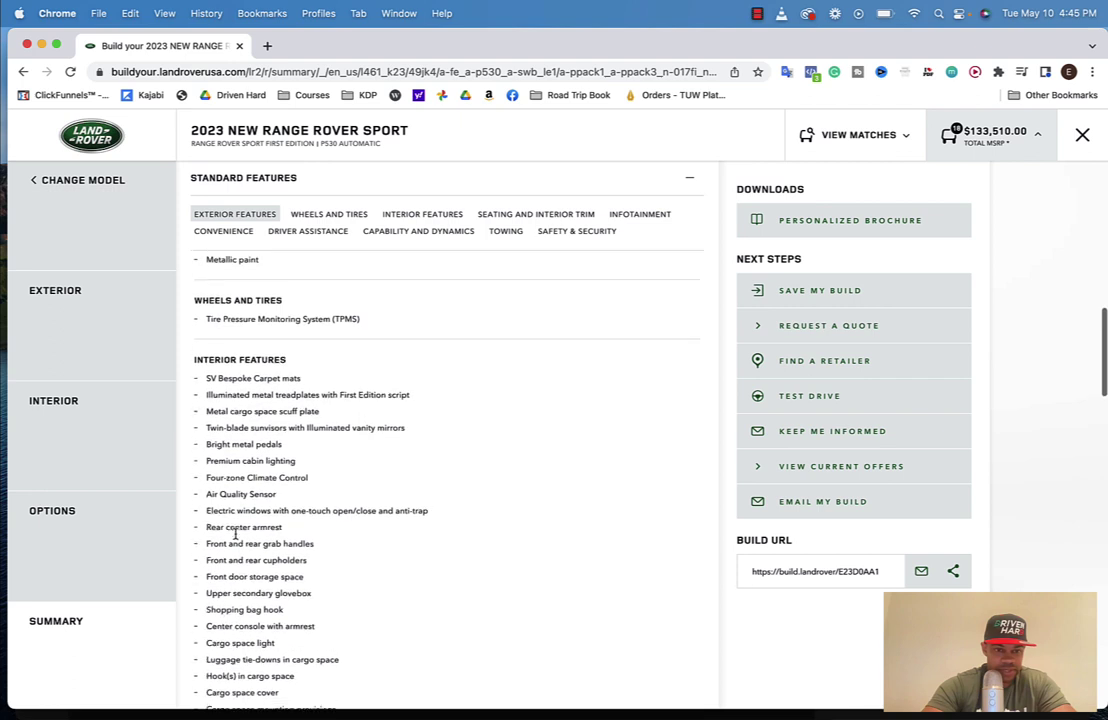
scroll(236, 538, "down", 2)
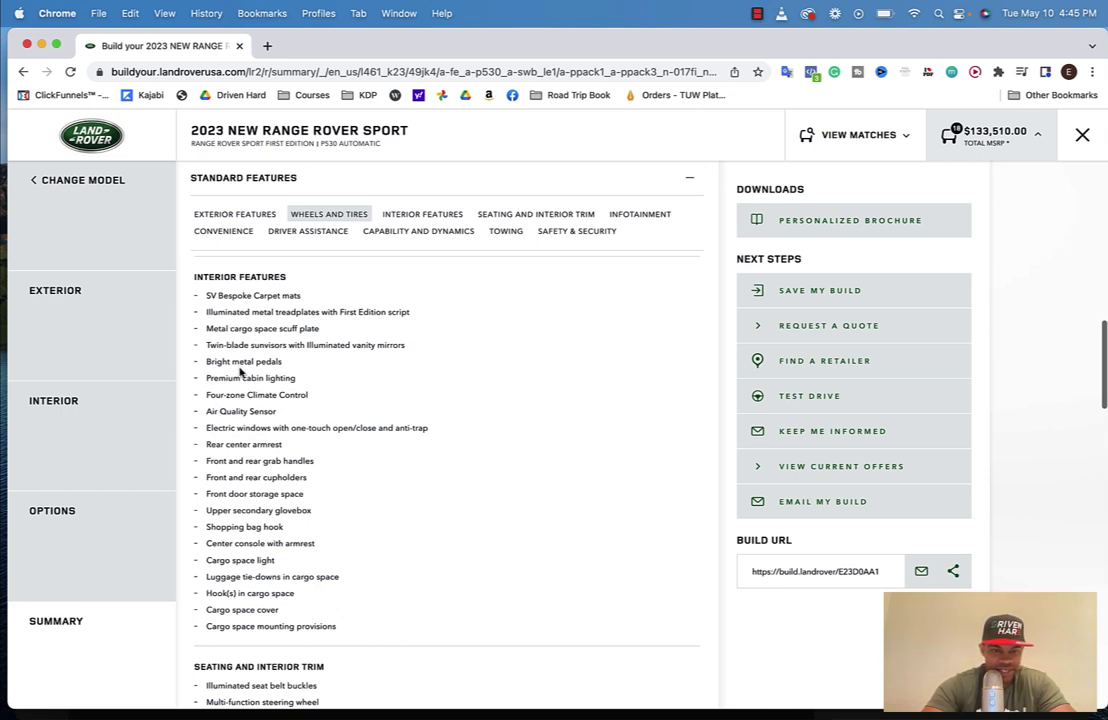
left_click_drag(206, 394, 324, 400)
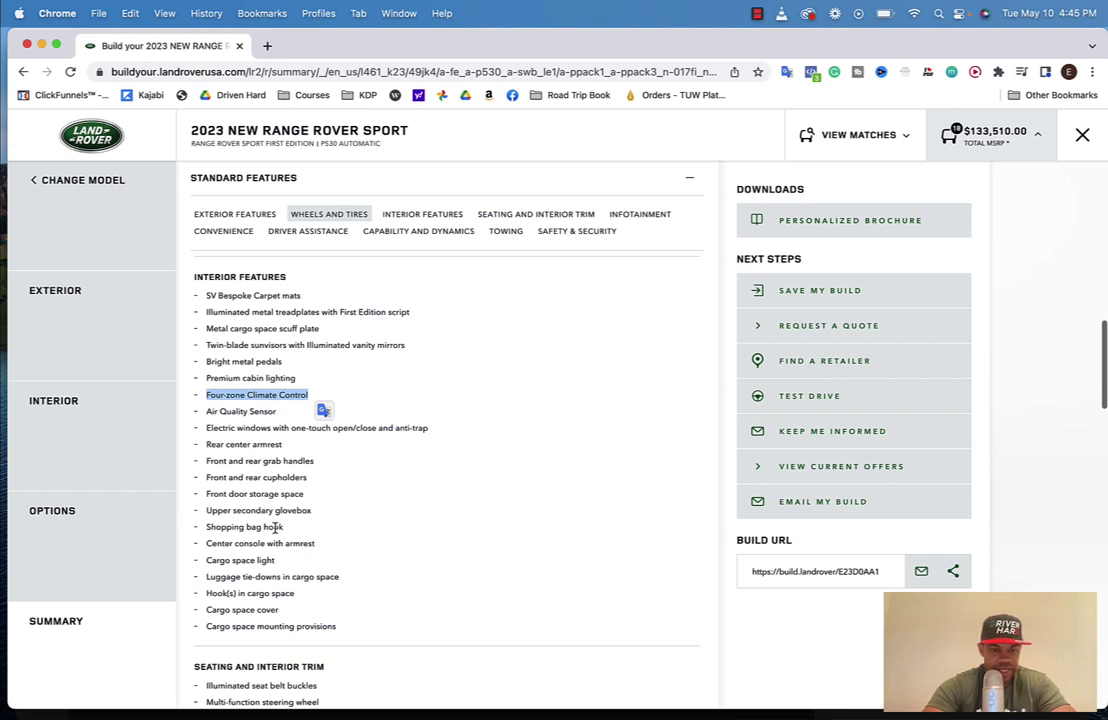
scroll(275, 528, "down", 5)
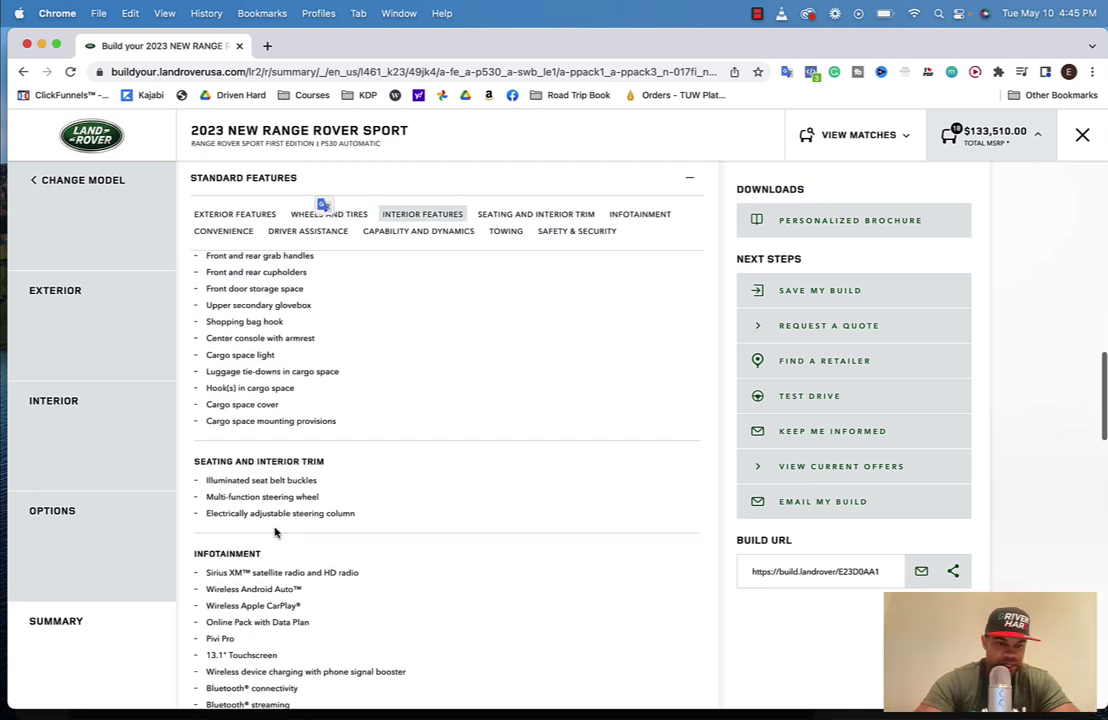
scroll(275, 533, "down", 1)
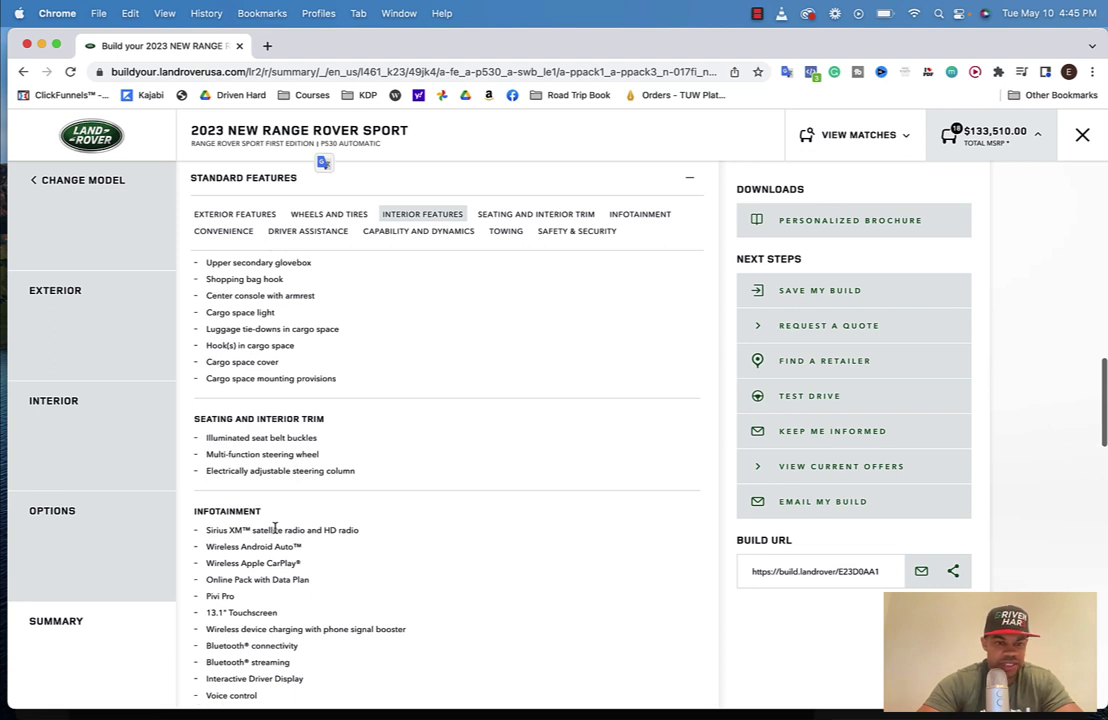
scroll(275, 528, "down", 2)
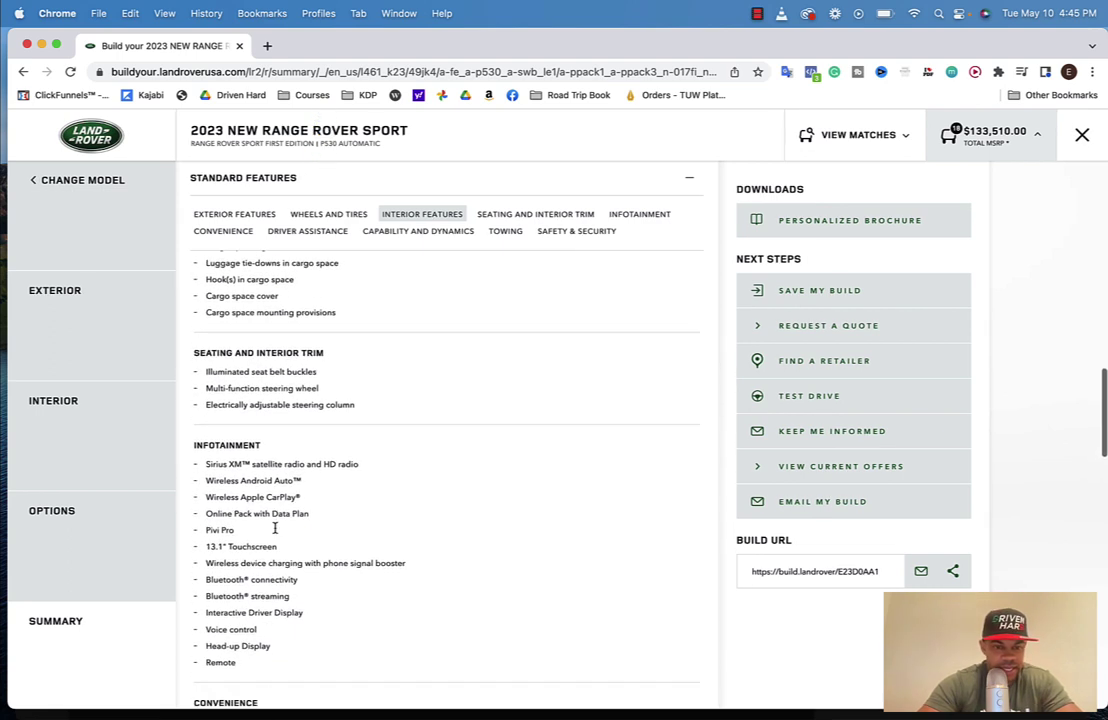
scroll(274, 530, "down", 1)
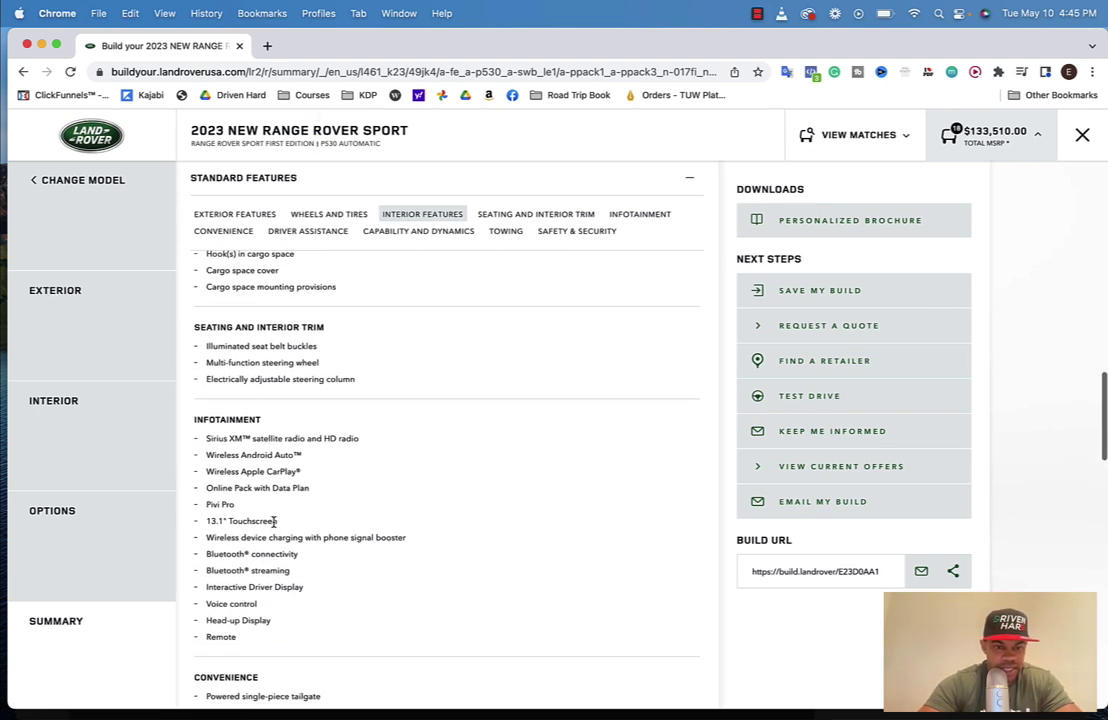
scroll(273, 522, "down", 1)
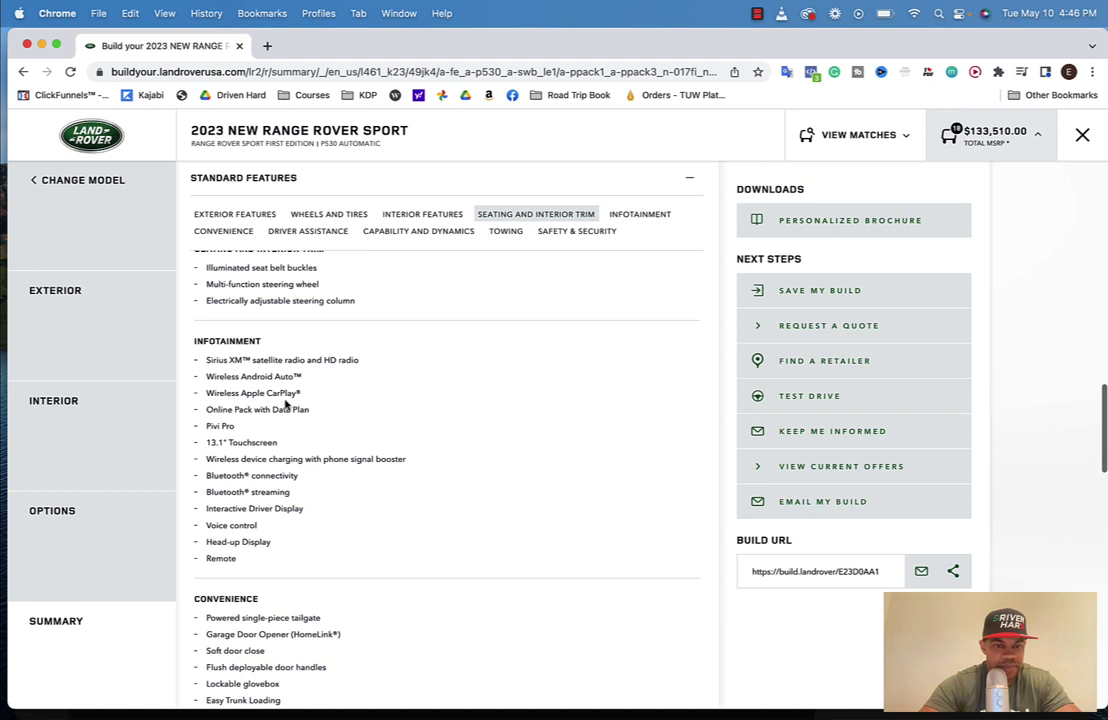
scroll(280, 403, "down", 1)
scroll(285, 403, "down", 2)
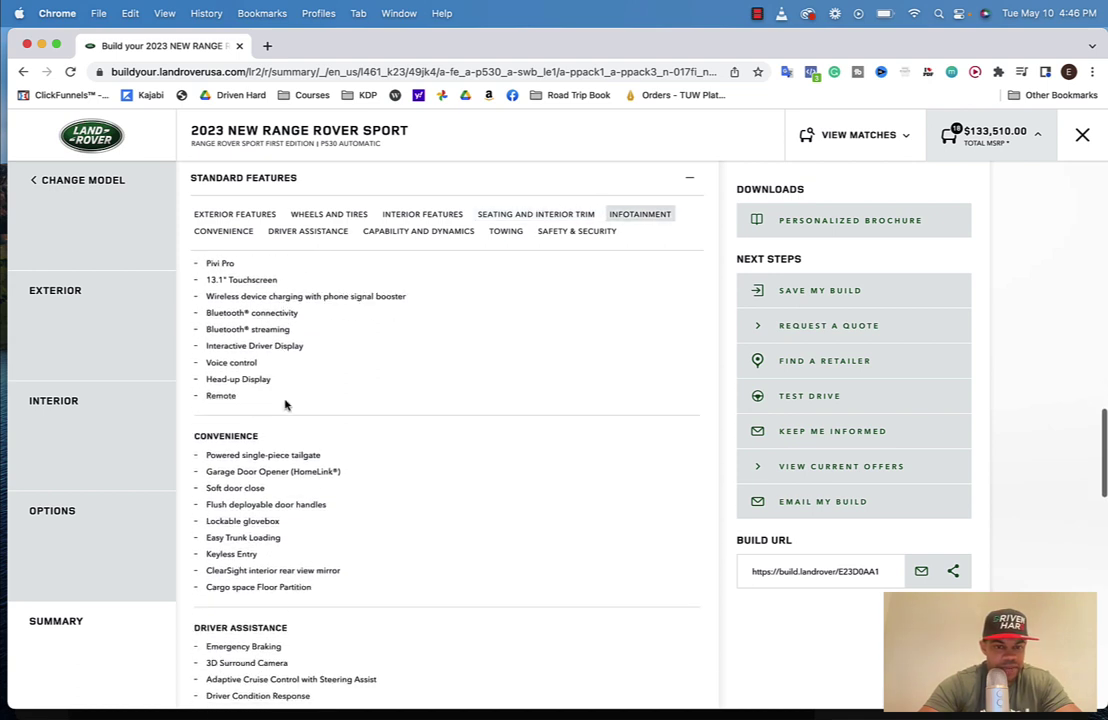
scroll(285, 403, "down", 2)
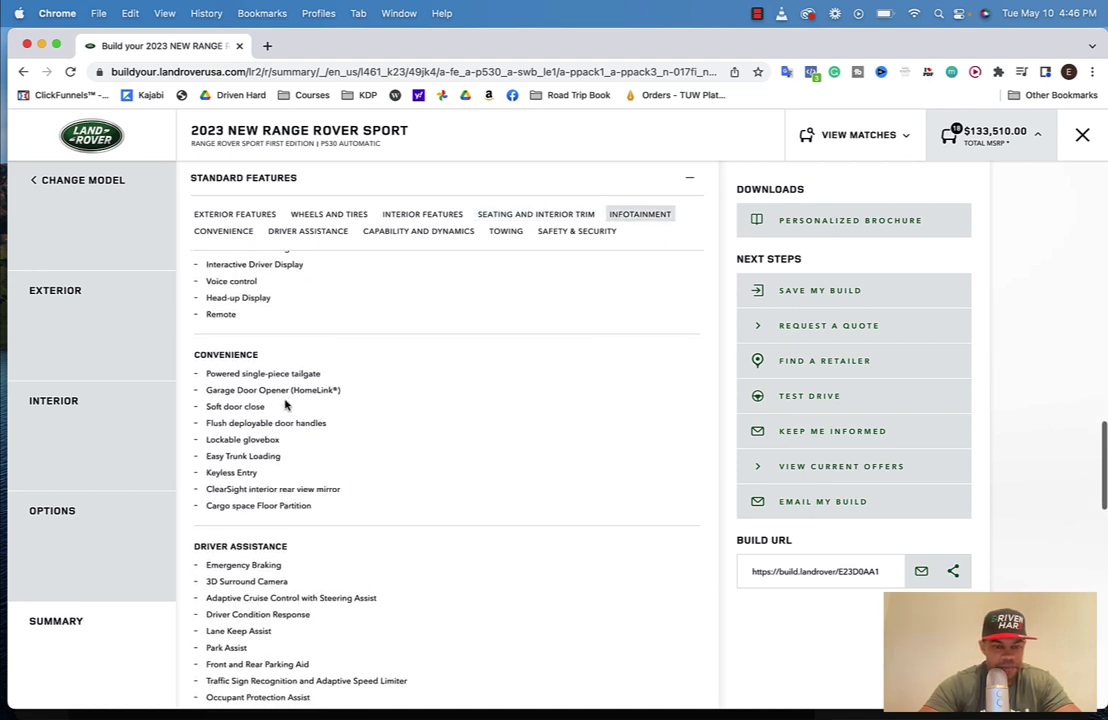
scroll(285, 403, "down", 1)
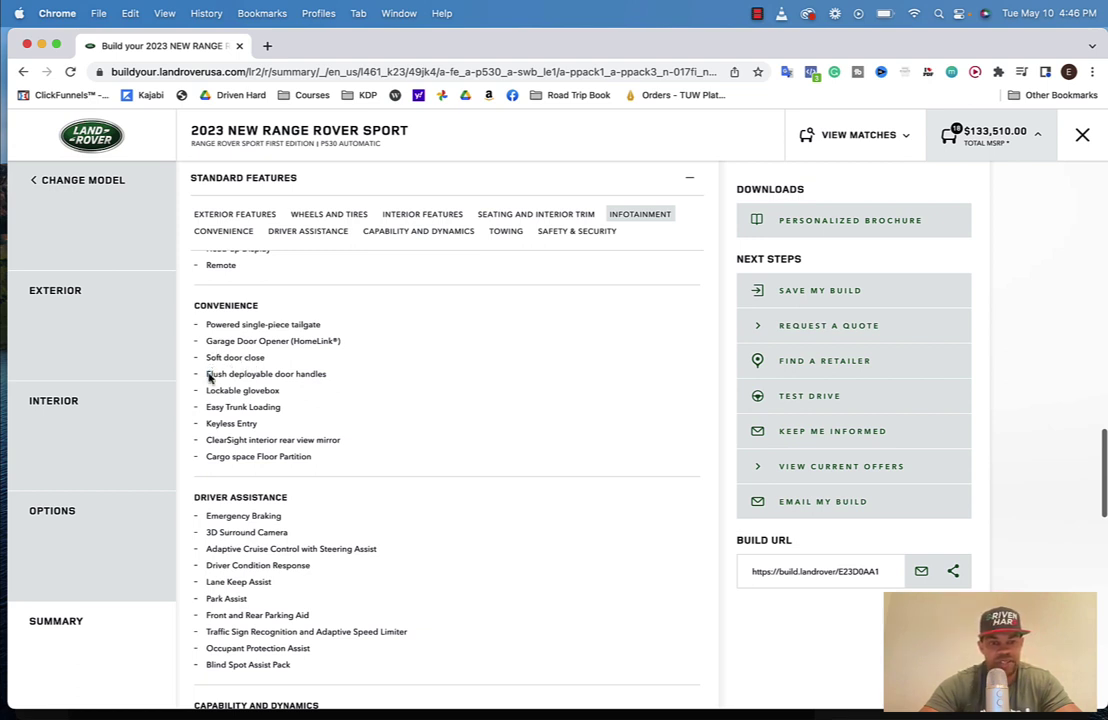
Highlight Flush deployable door handles, then scroll down to the Capability and Dynamics list.
left_click_drag(208, 375, 367, 381)
left_click(325, 380)
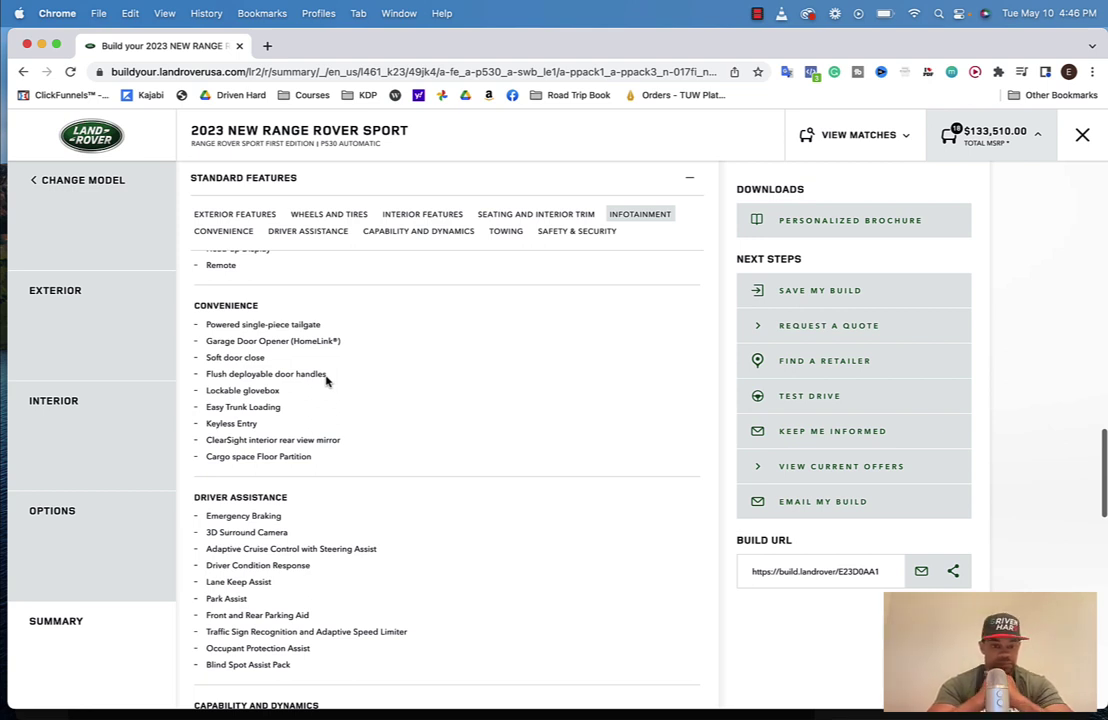
scroll(325, 380, "down", 3)
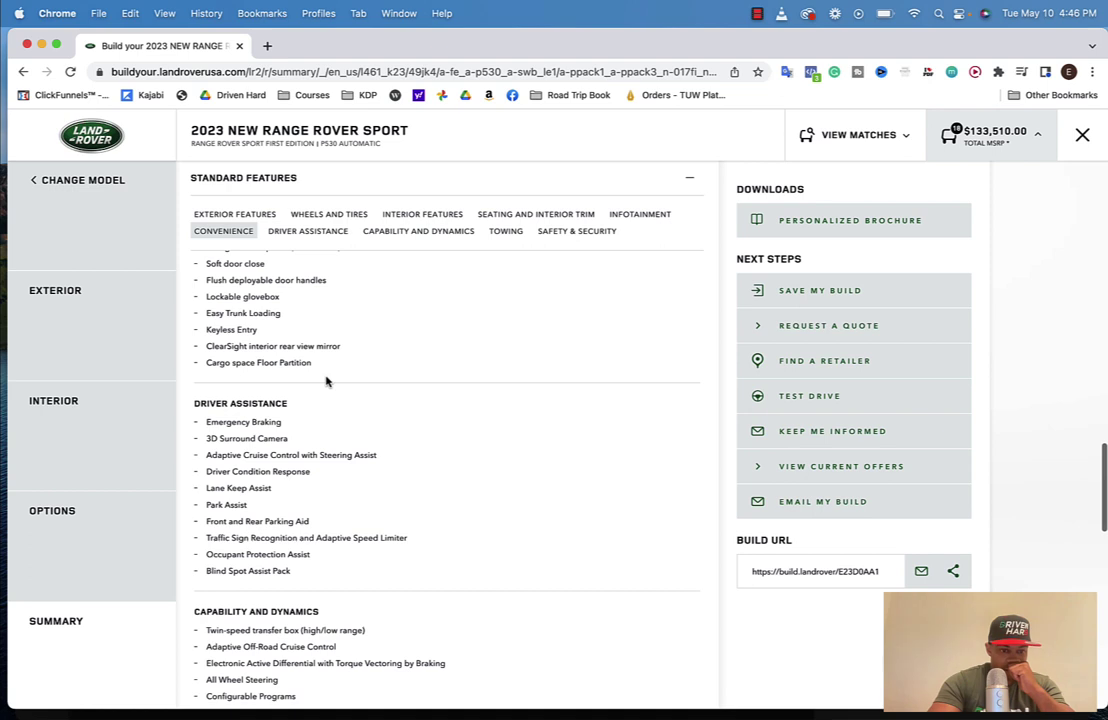
scroll(325, 380, "down", 3)
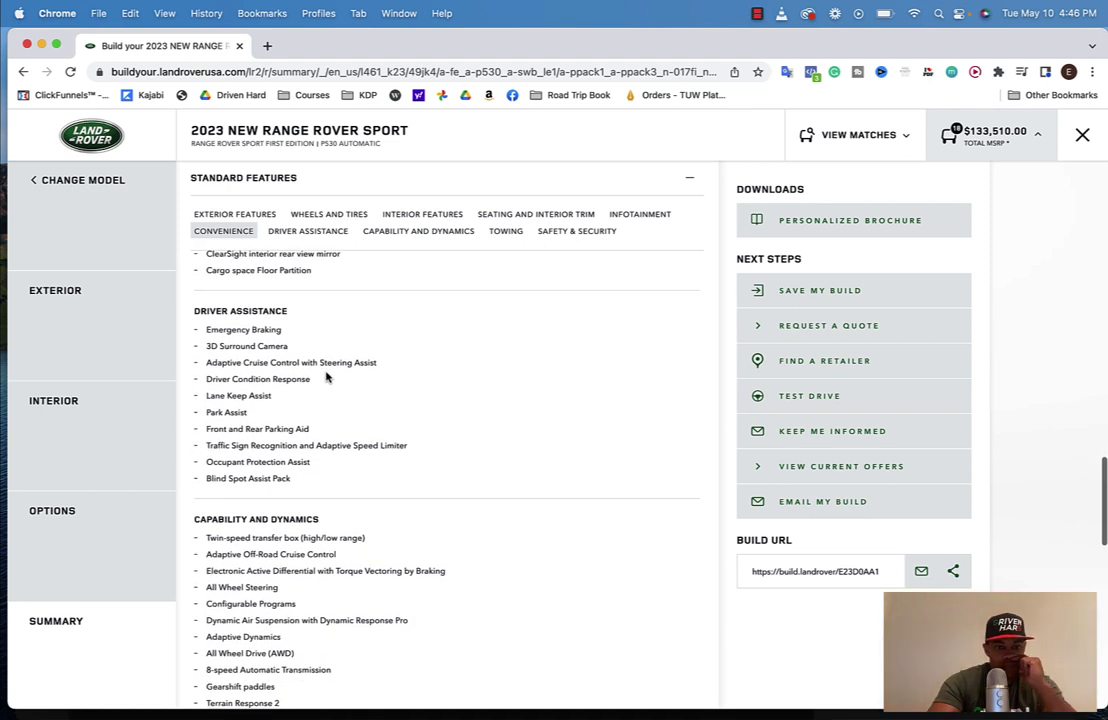
scroll(325, 378, "down", 3)
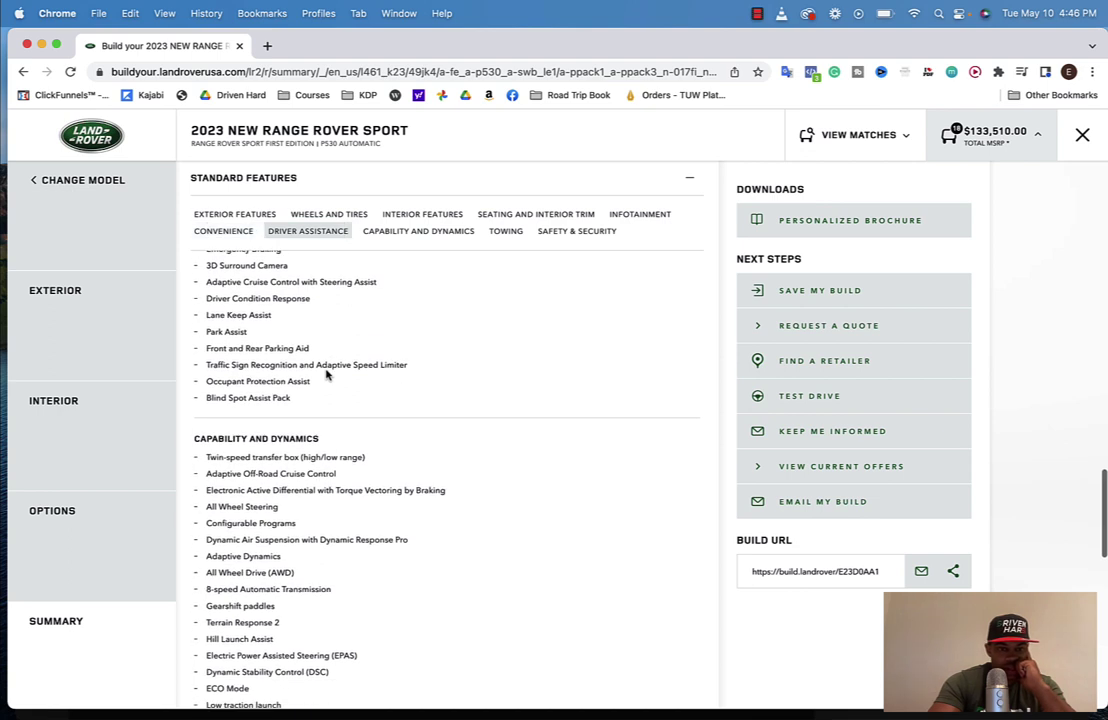
scroll(325, 375, "down", 4)
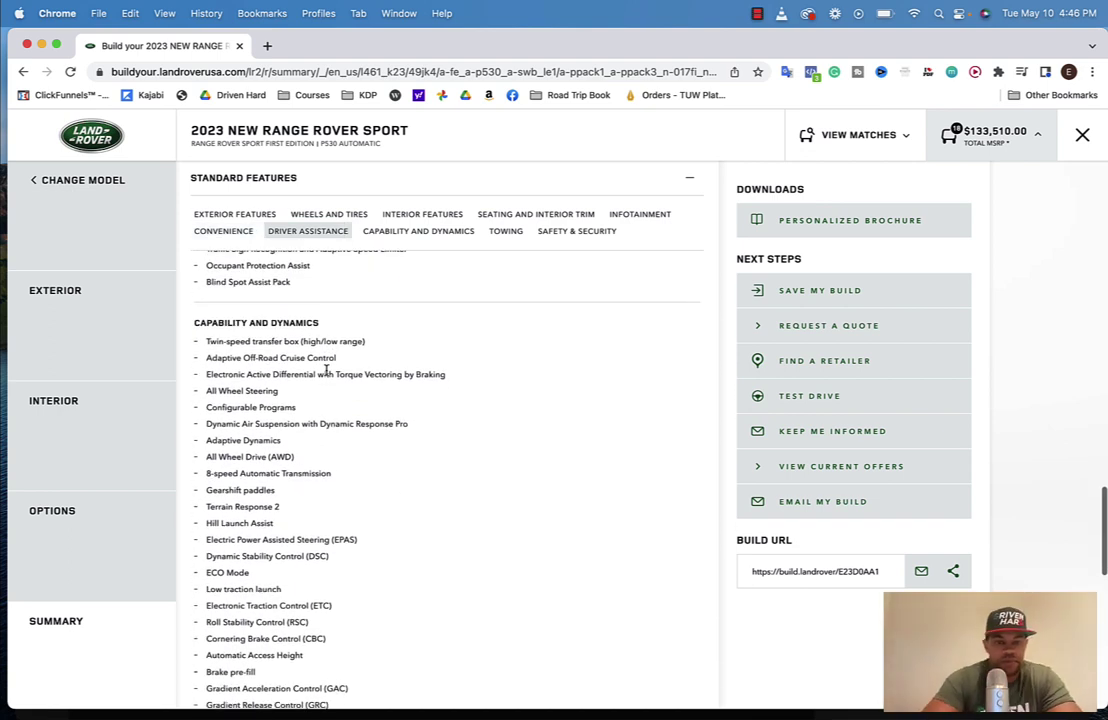
scroll(325, 370, "down", 2)
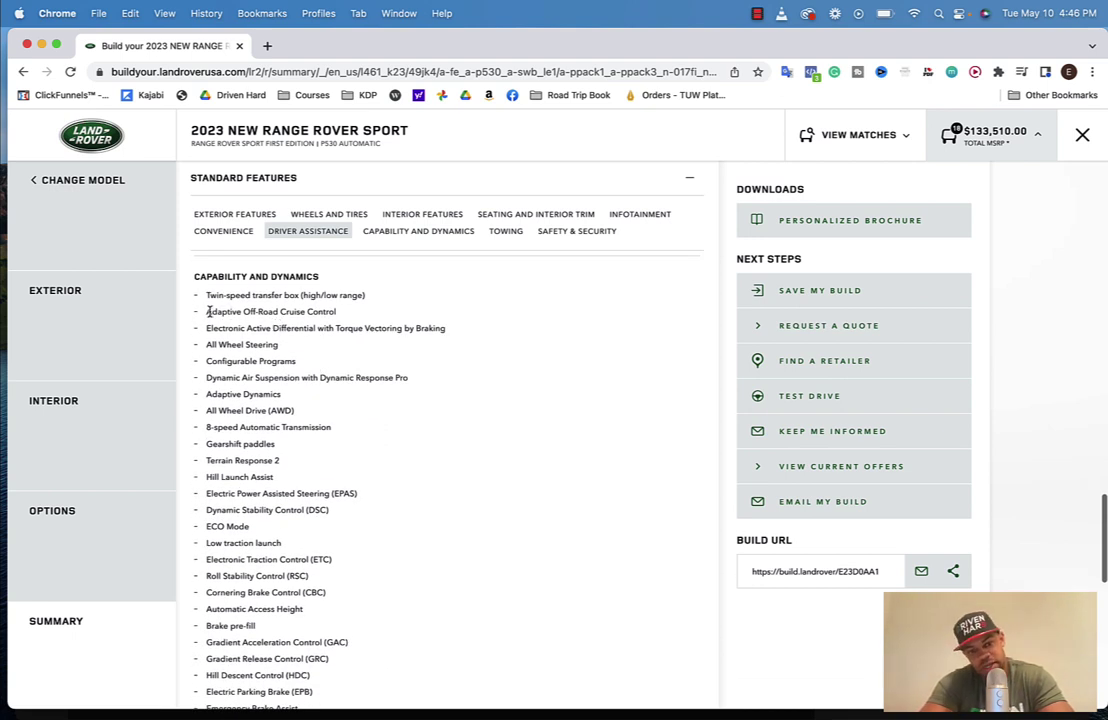
Highlight the Adaptive Off-Road Cruise Control feature line, then clear the highlight.
left_click_drag(209, 312, 337, 312)
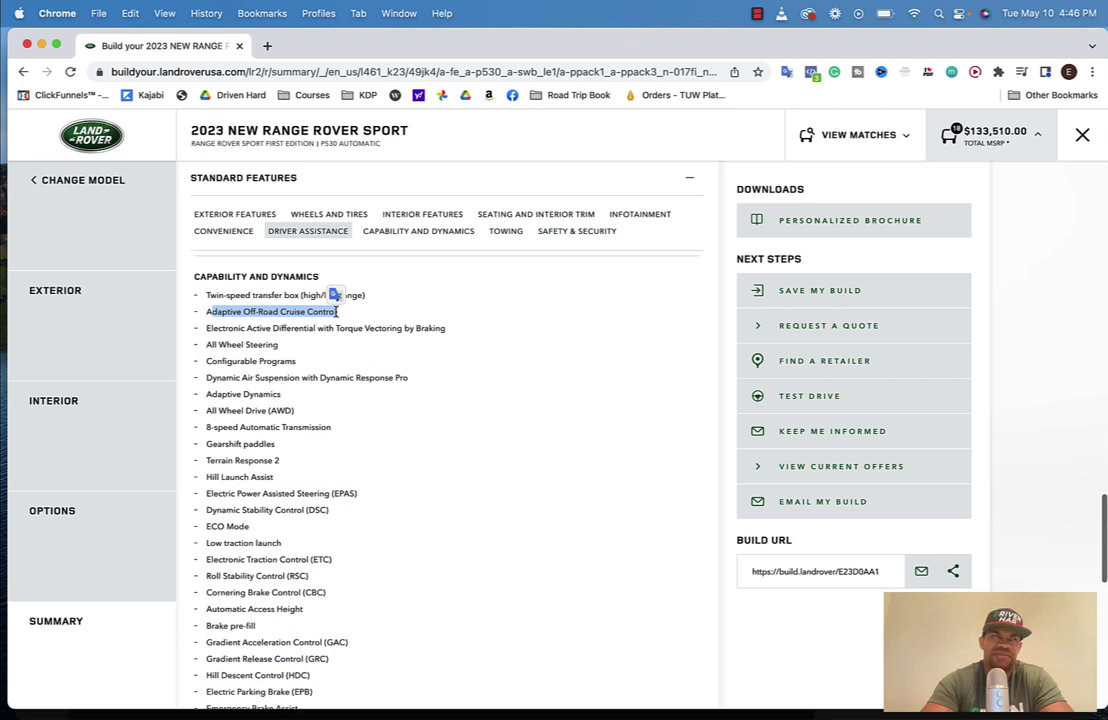
left_click(215, 320)
left_click_drag(205, 312, 337, 313)
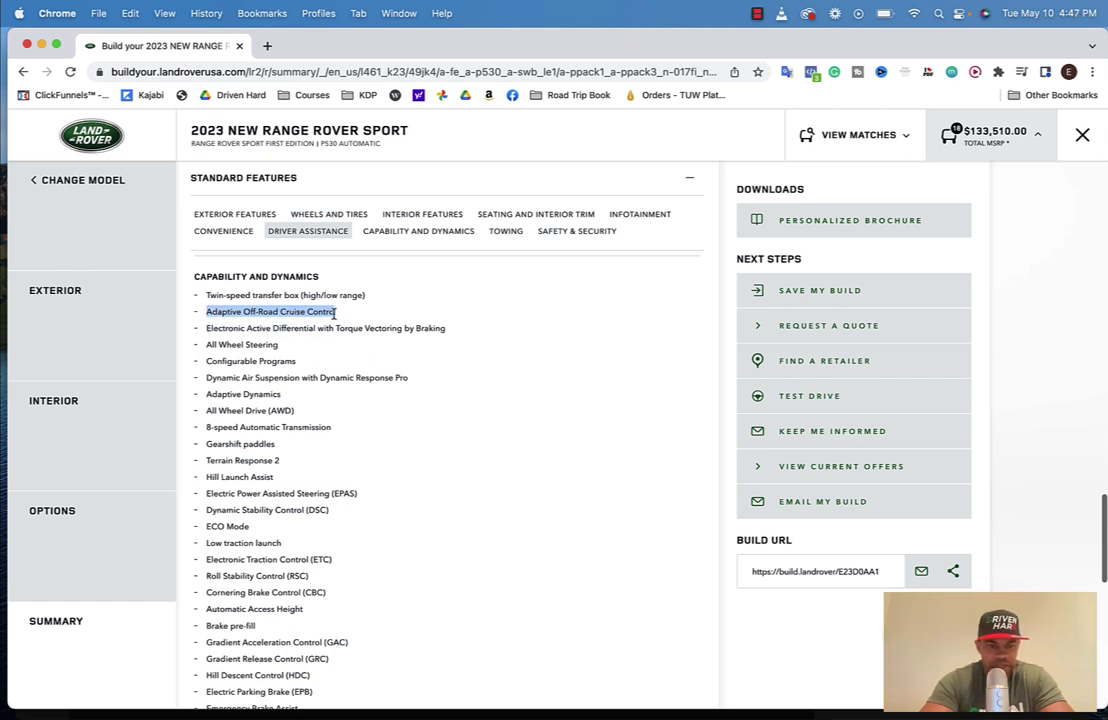
left_click(227, 341)
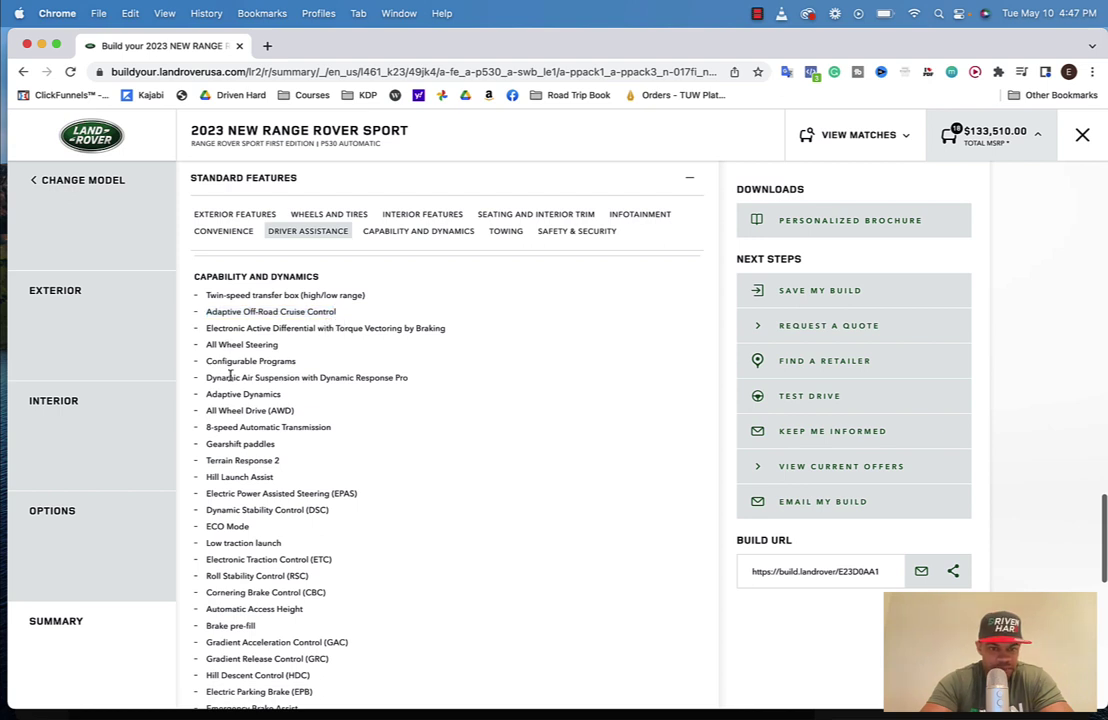
scroll(231, 376, "down", 2)
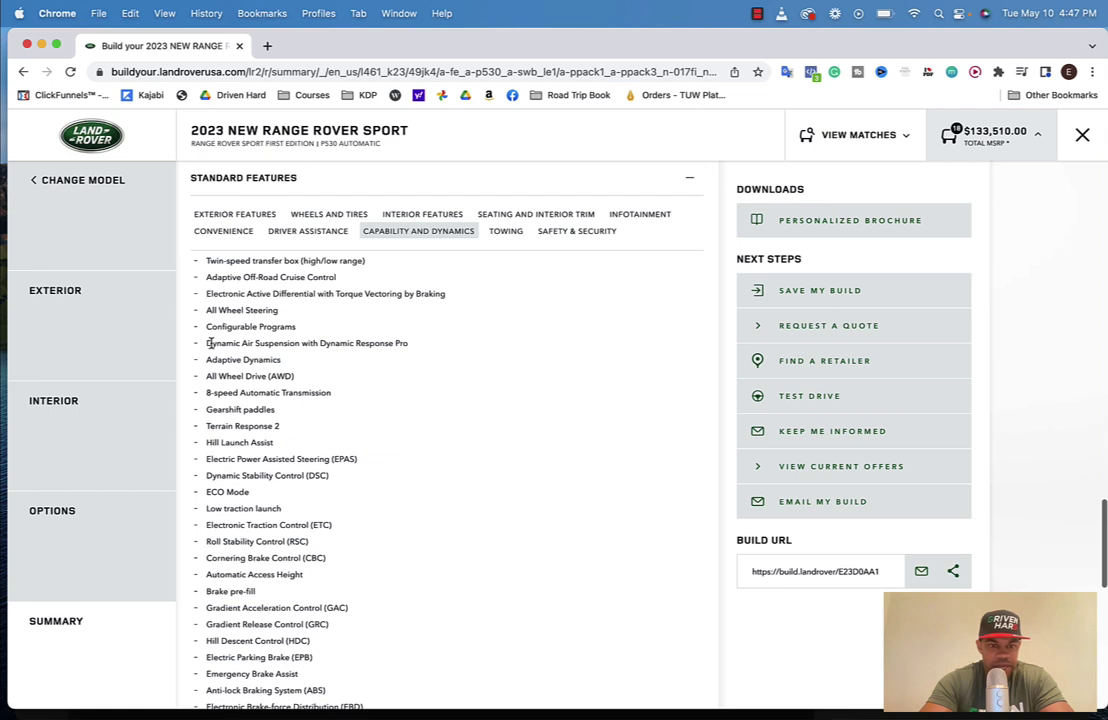
left_click_drag(213, 343, 317, 344)
left_click(409, 348)
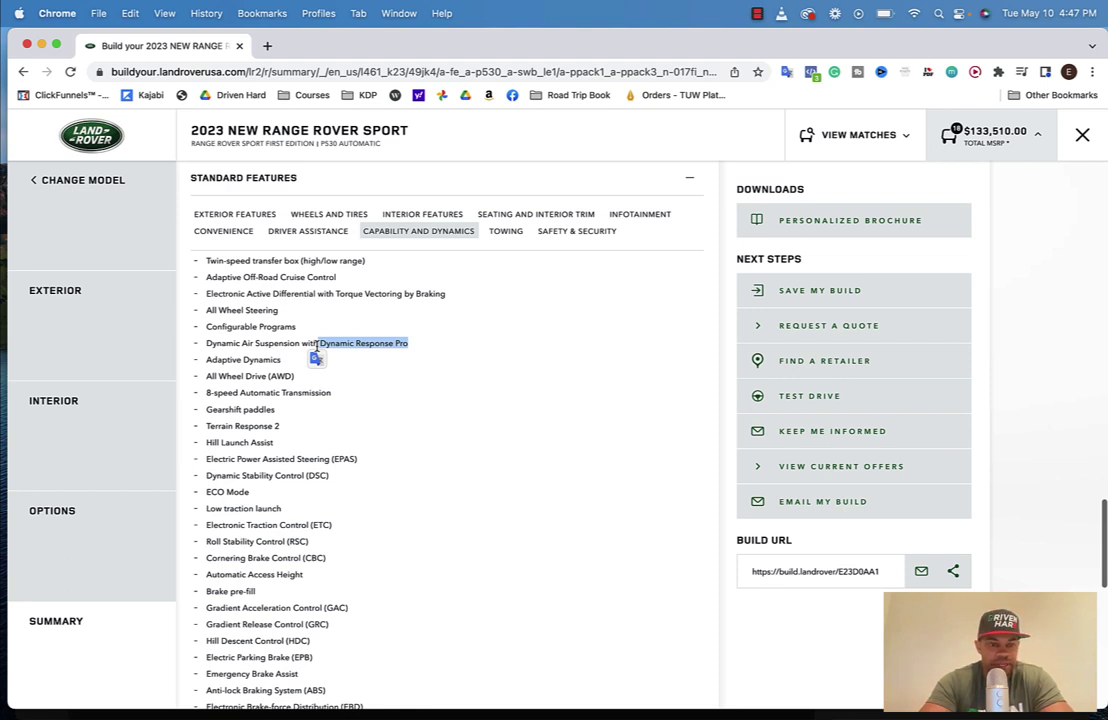
scroll(317, 346, "down", 3)
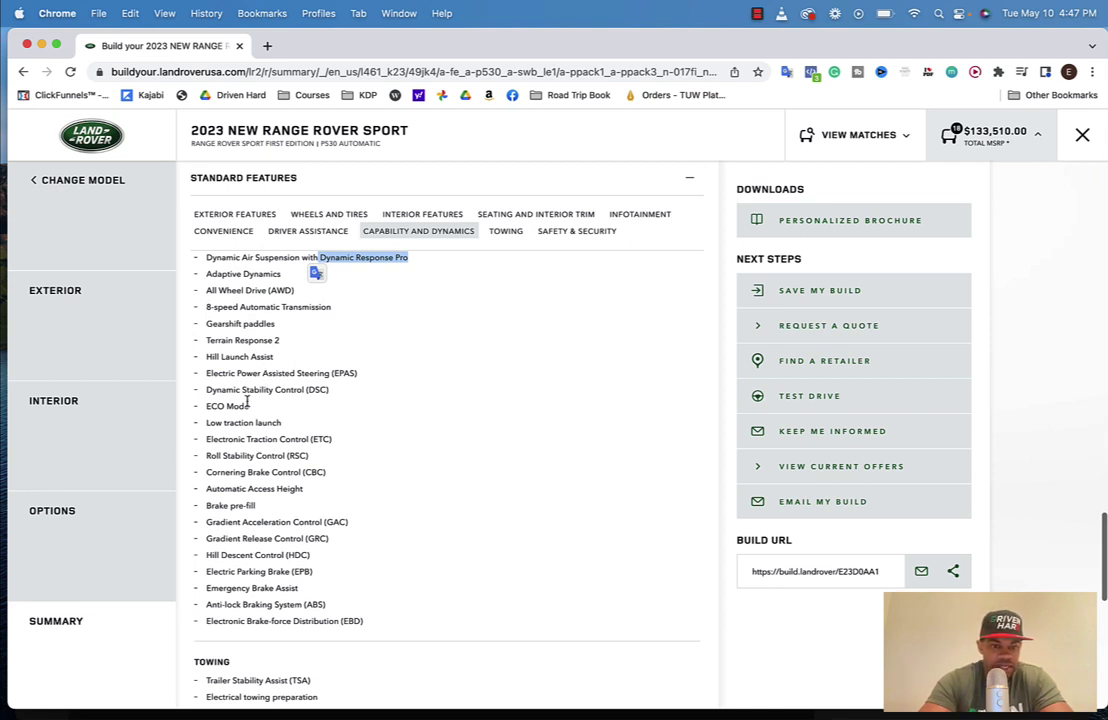
scroll(247, 401, "down", 2)
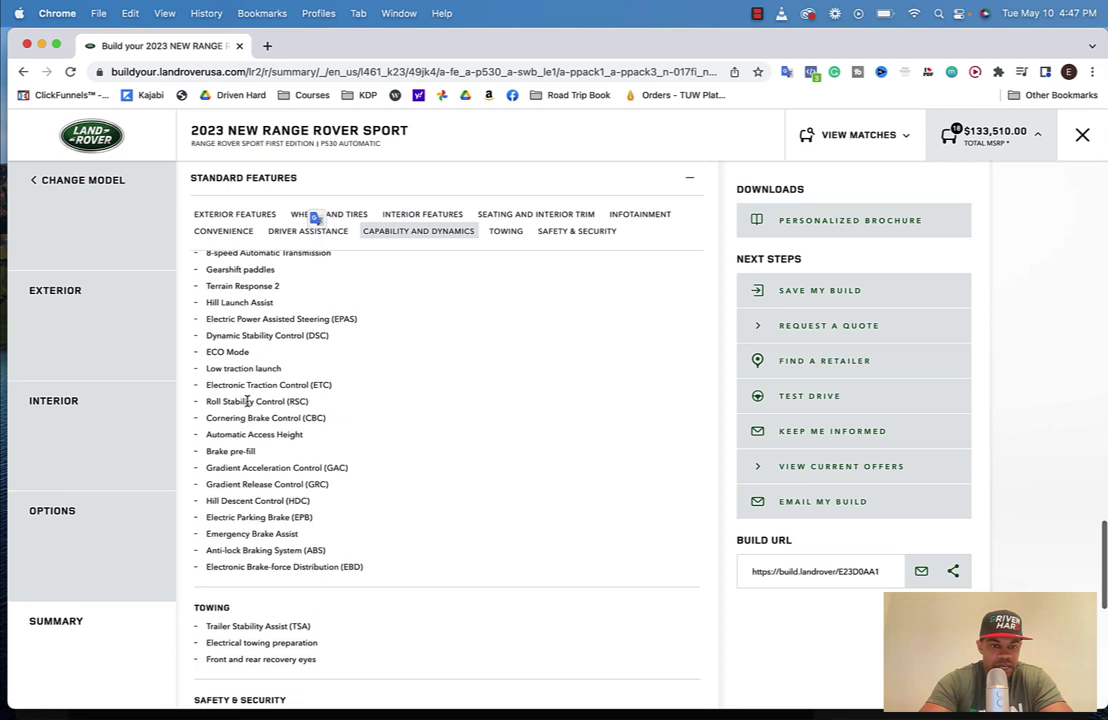
scroll(247, 401, "down", 1)
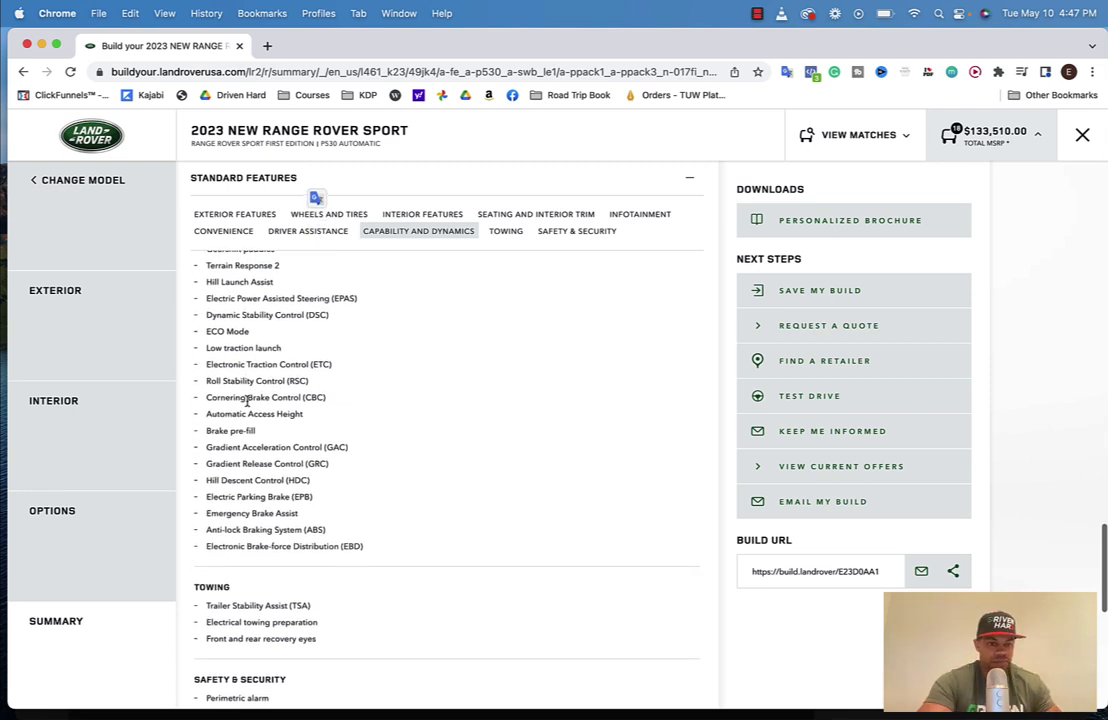
scroll(247, 401, "down", 2)
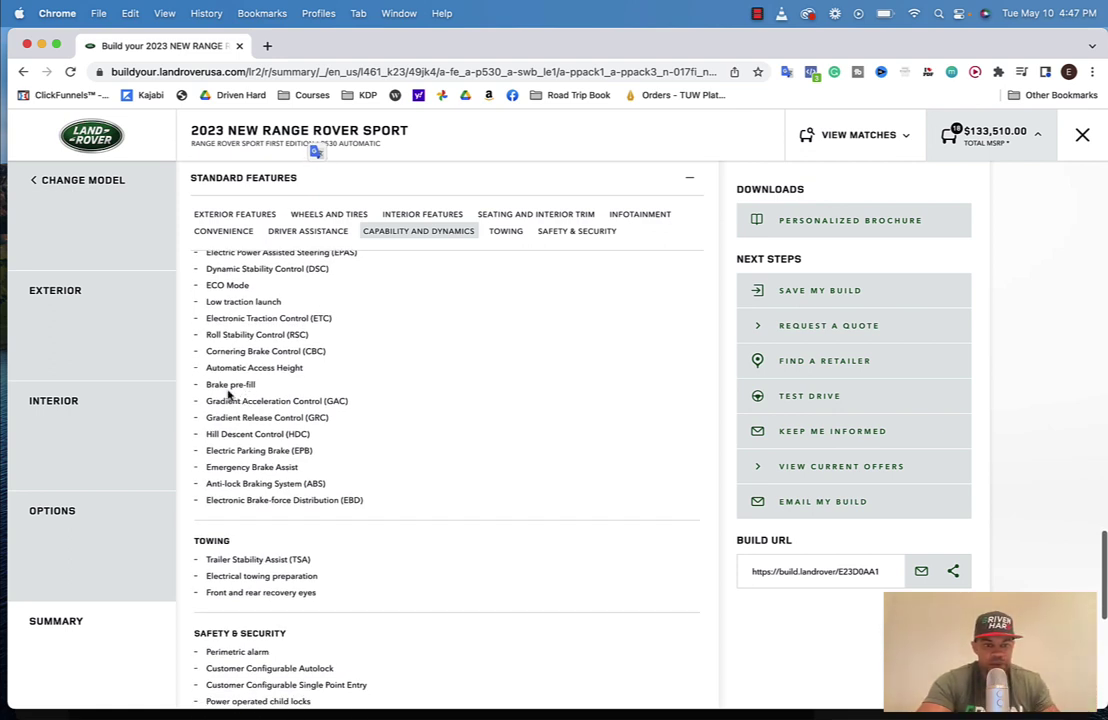
scroll(231, 388, "down", 2)
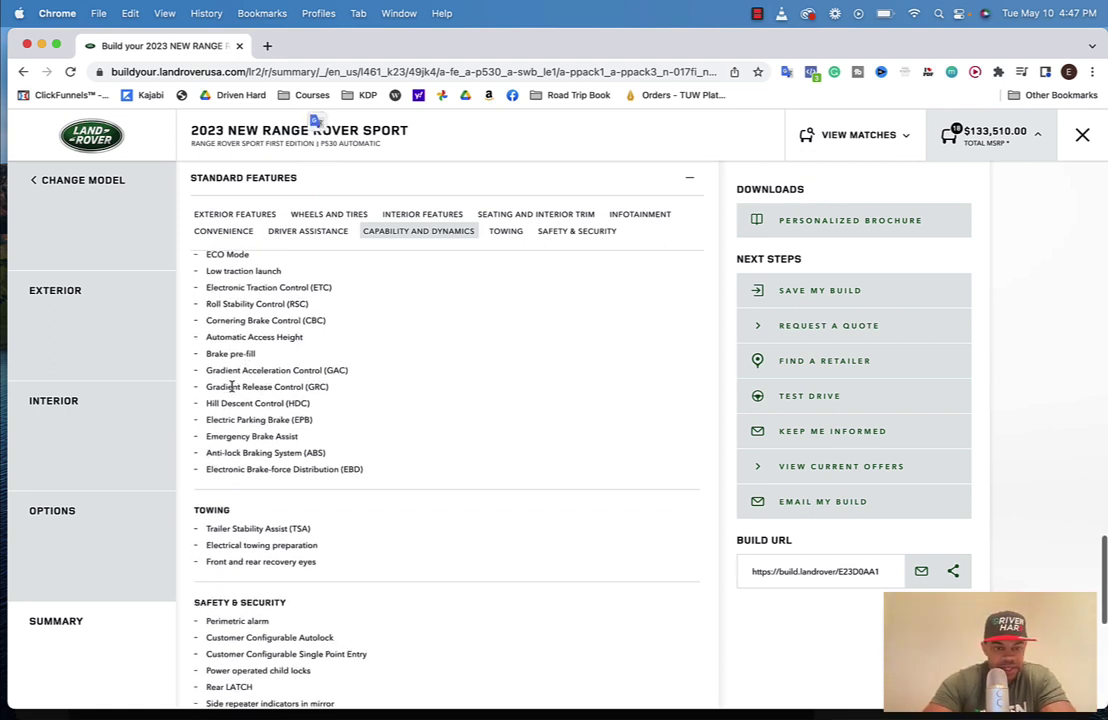
scroll(231, 388, "down", 9)
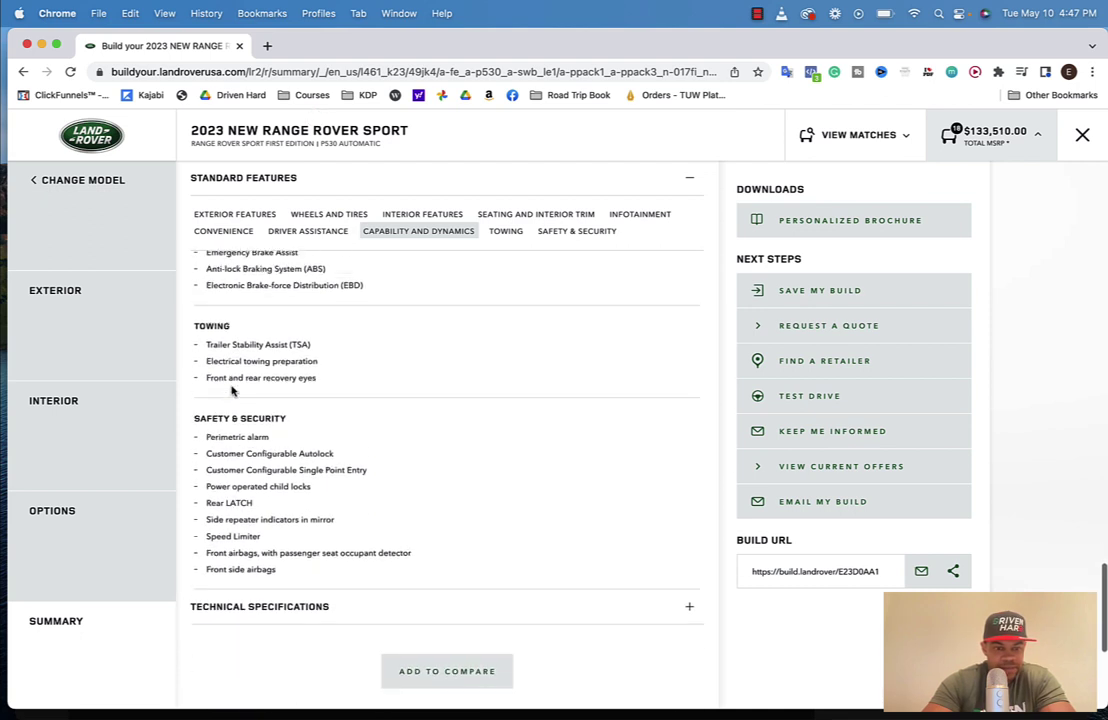
scroll(231, 388, "down", 2)
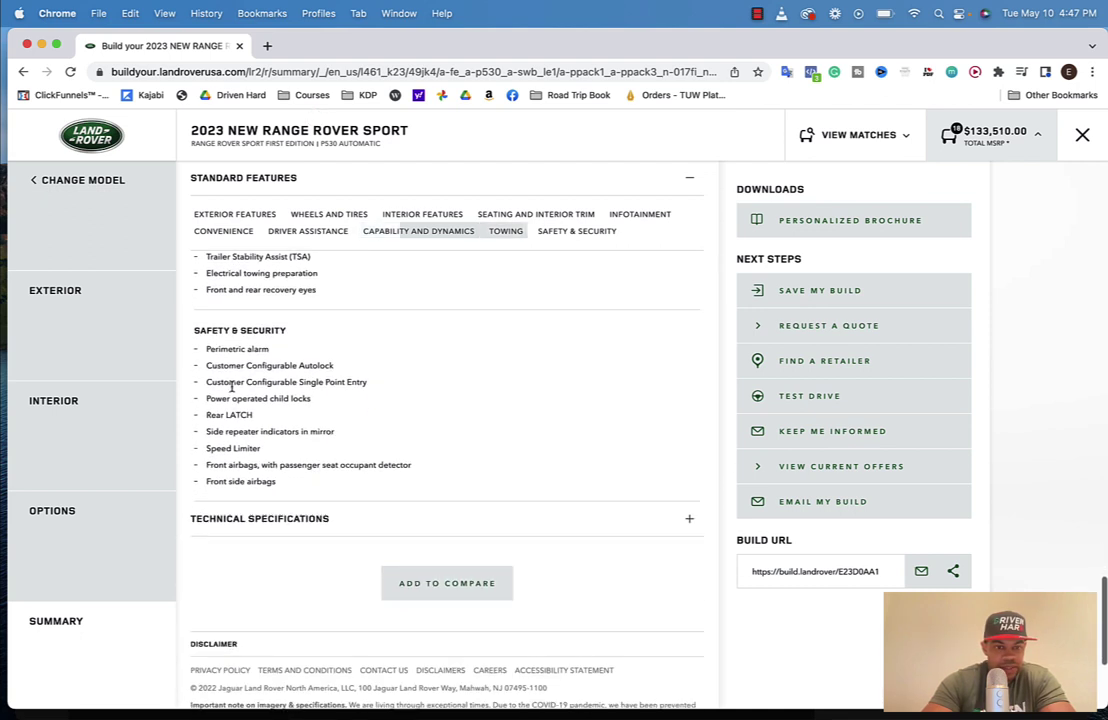
scroll(231, 388, "down", 5)
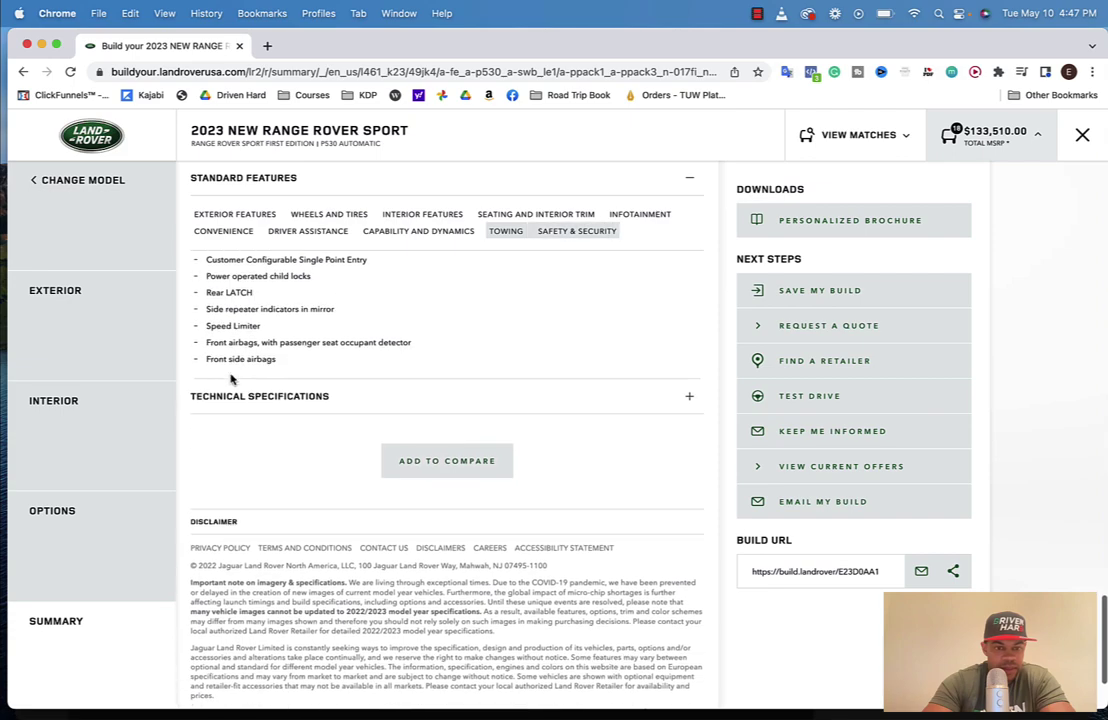
scroll(504, 398, "down", 7)
scroll(502, 396, "up", 20)
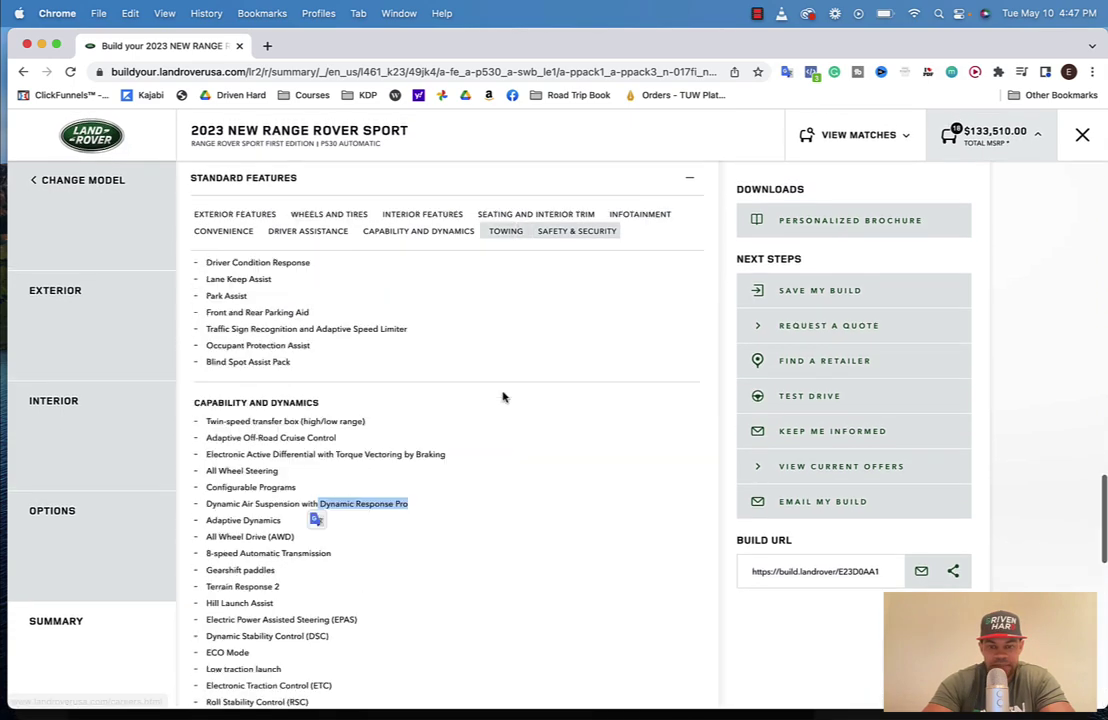
From the summary top, page the gallery through rear view and dashboard to the rear-seat image.
scroll(503, 397, "up", 10)
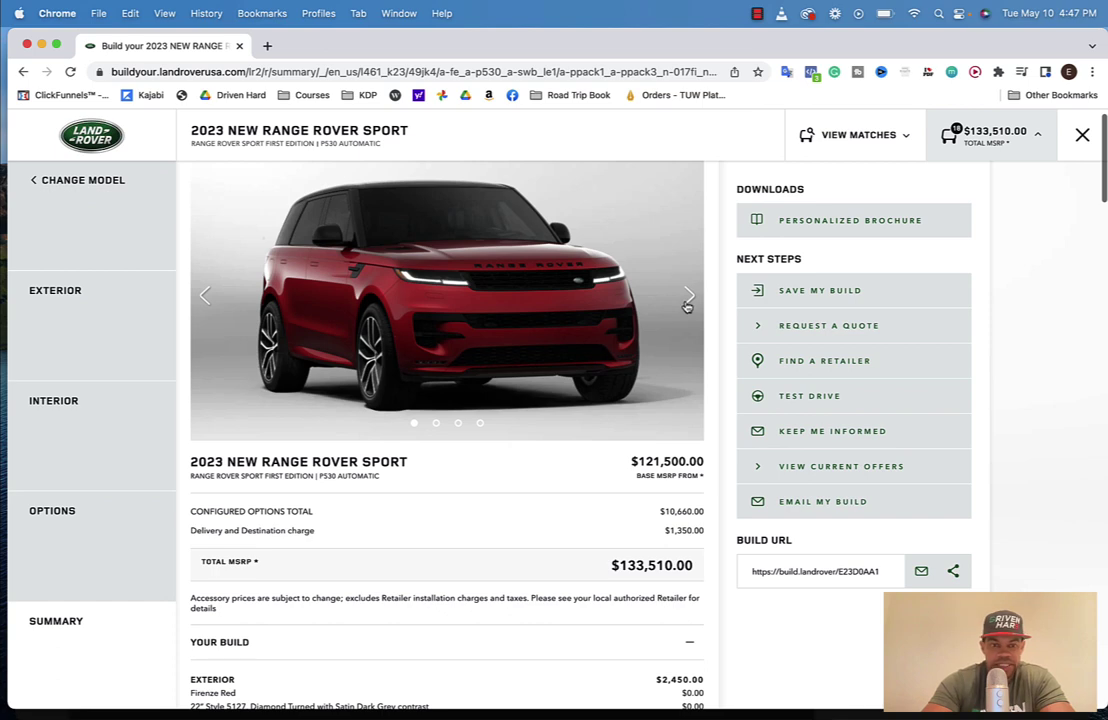
scroll(685, 307, "up", 2)
left_click(694, 338)
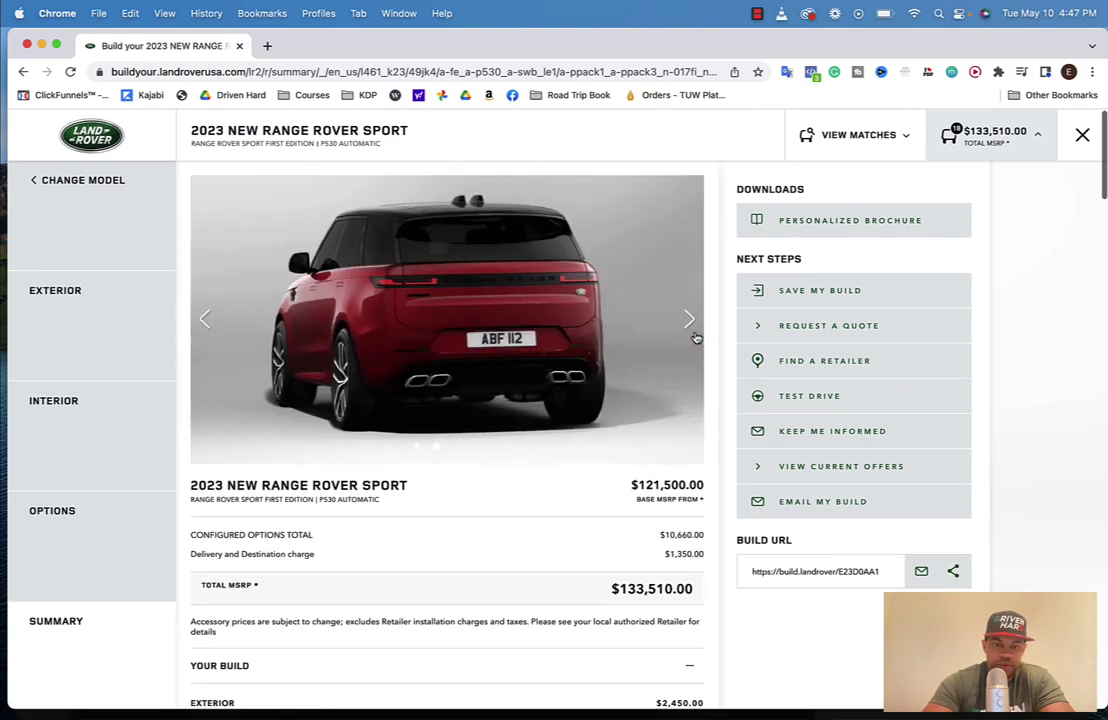
left_click(694, 338)
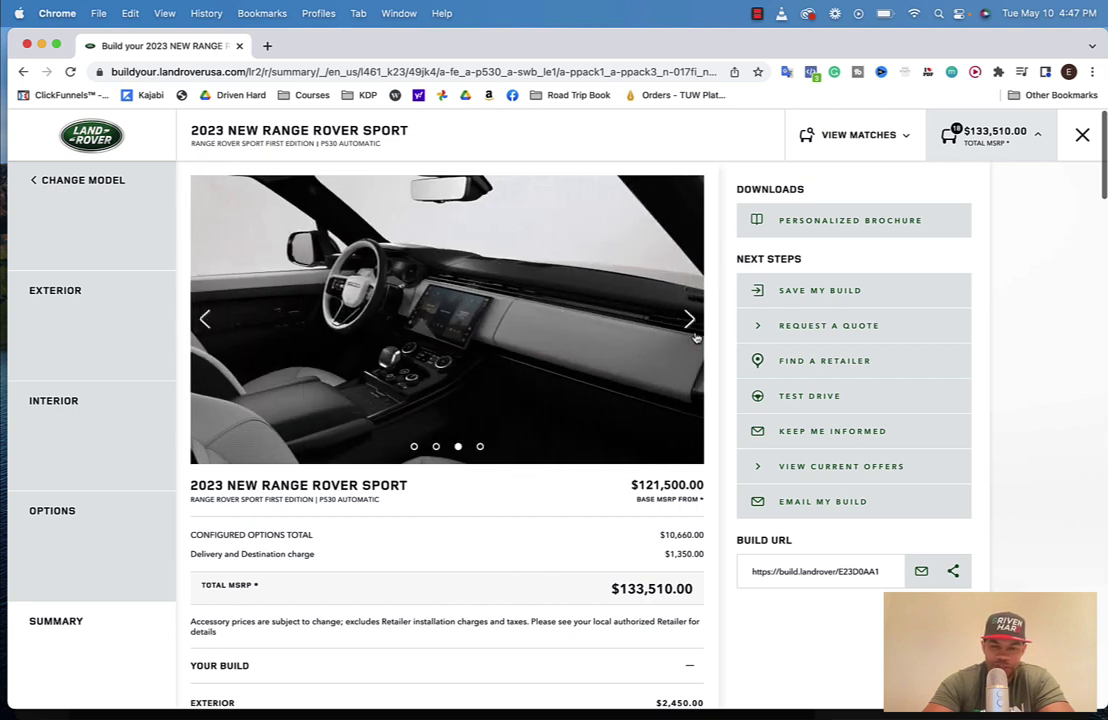
left_click(694, 338)
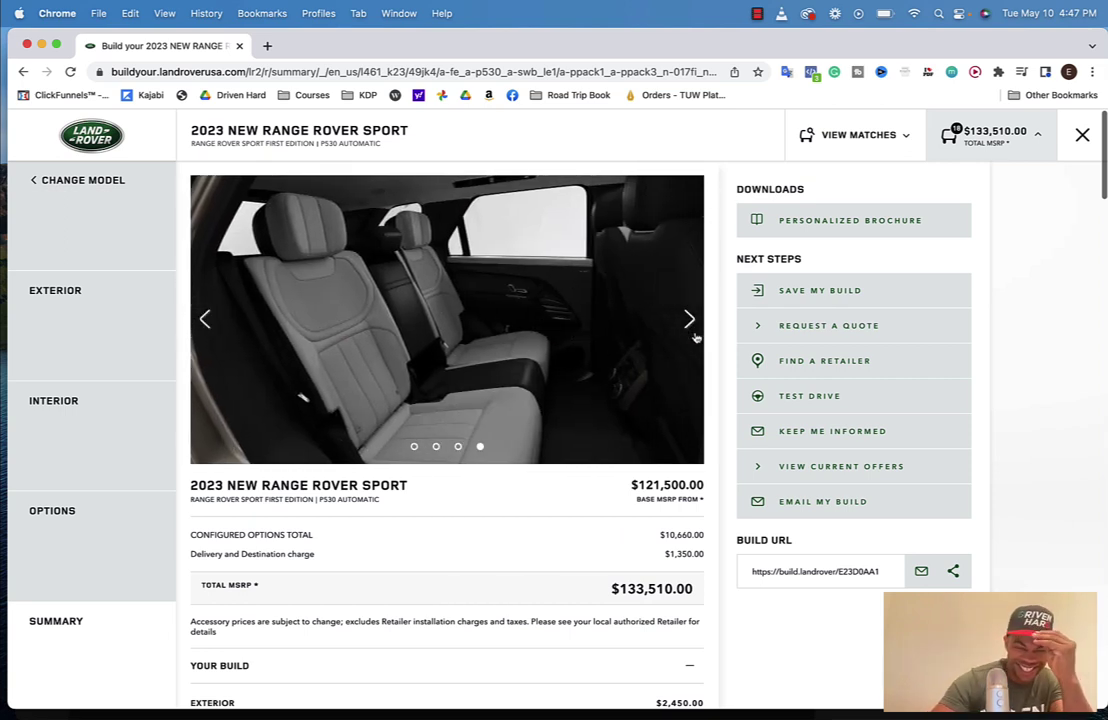
Advance the gallery once more to wrap back to the front exterior view.
left_click(694, 338)
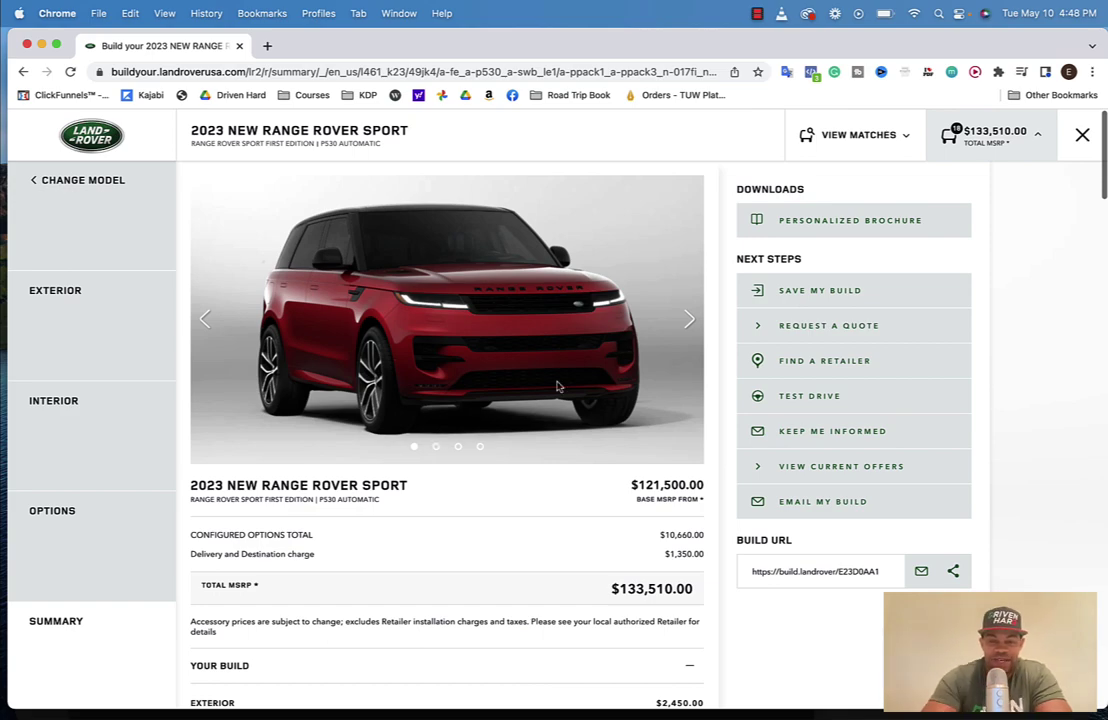
scroll(557, 386, "down", 5)
scroll(557, 386, "down", 8)
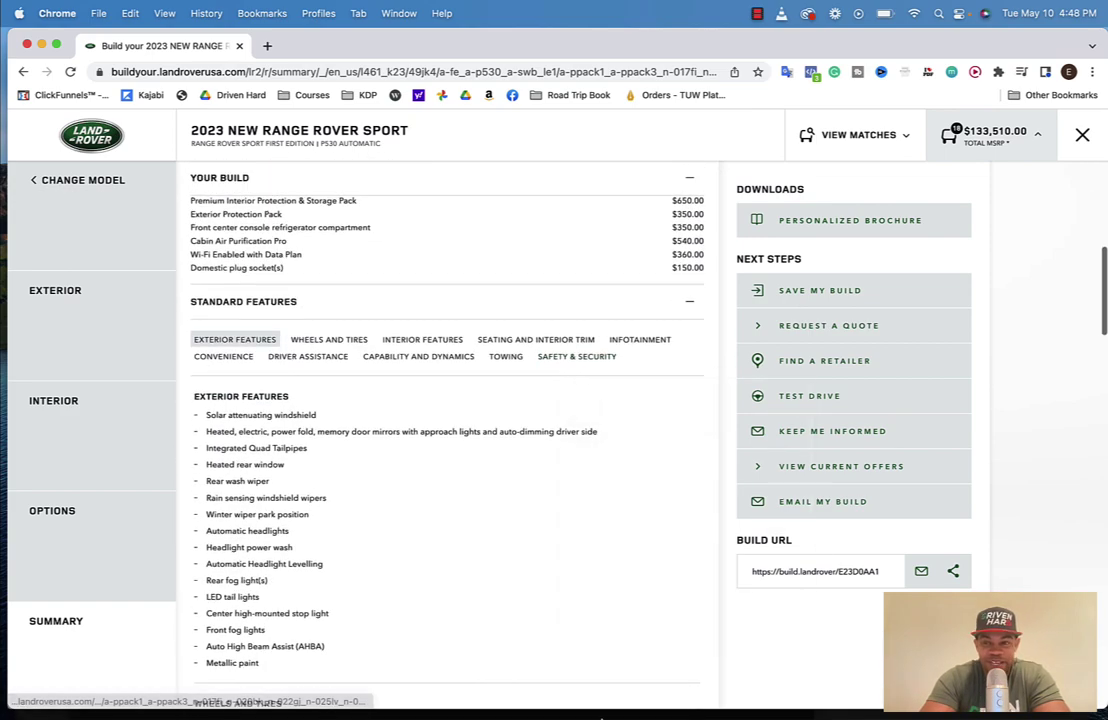
scroll(493, 549, "up", 15)
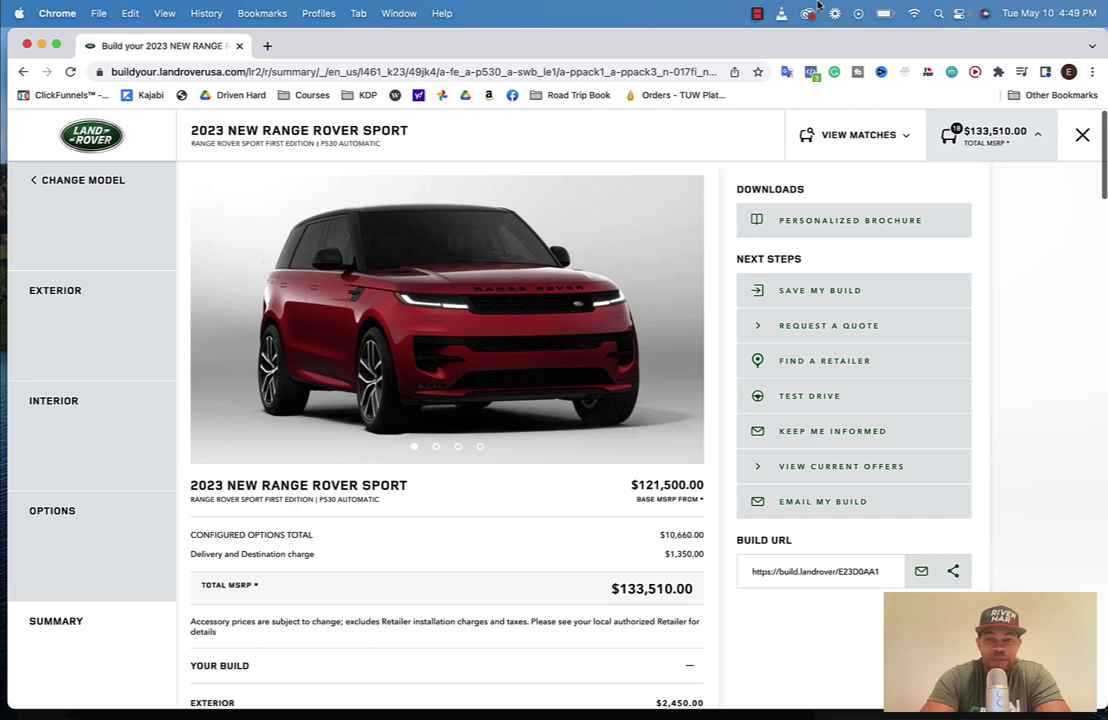
left_click(757, 13)
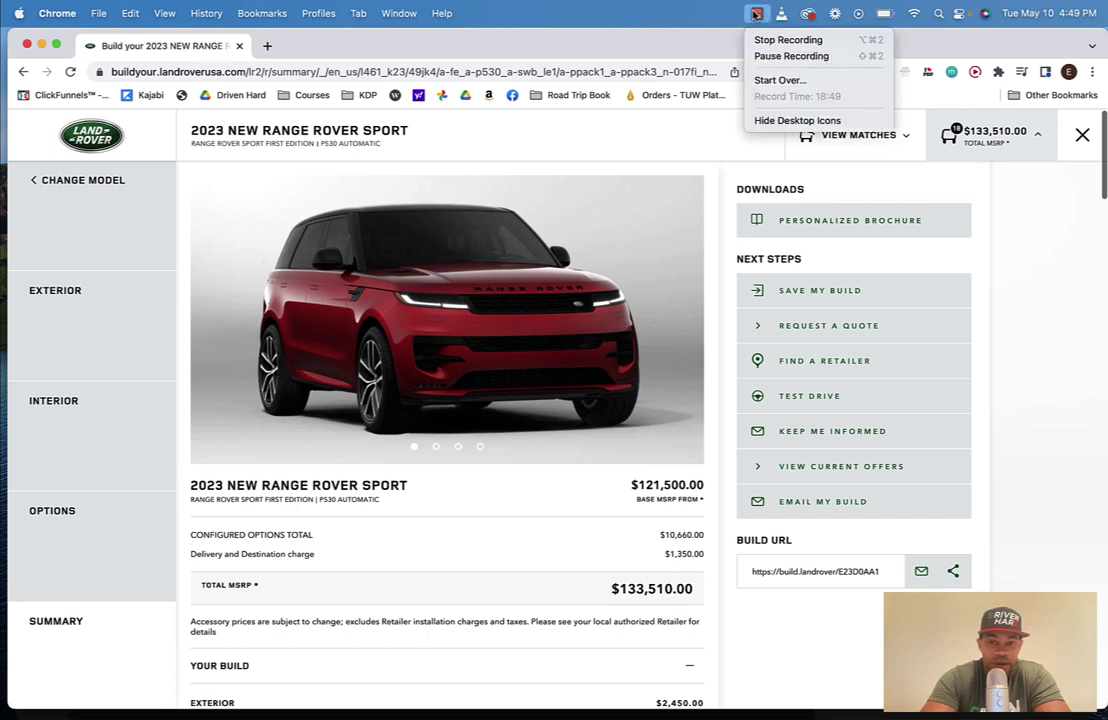